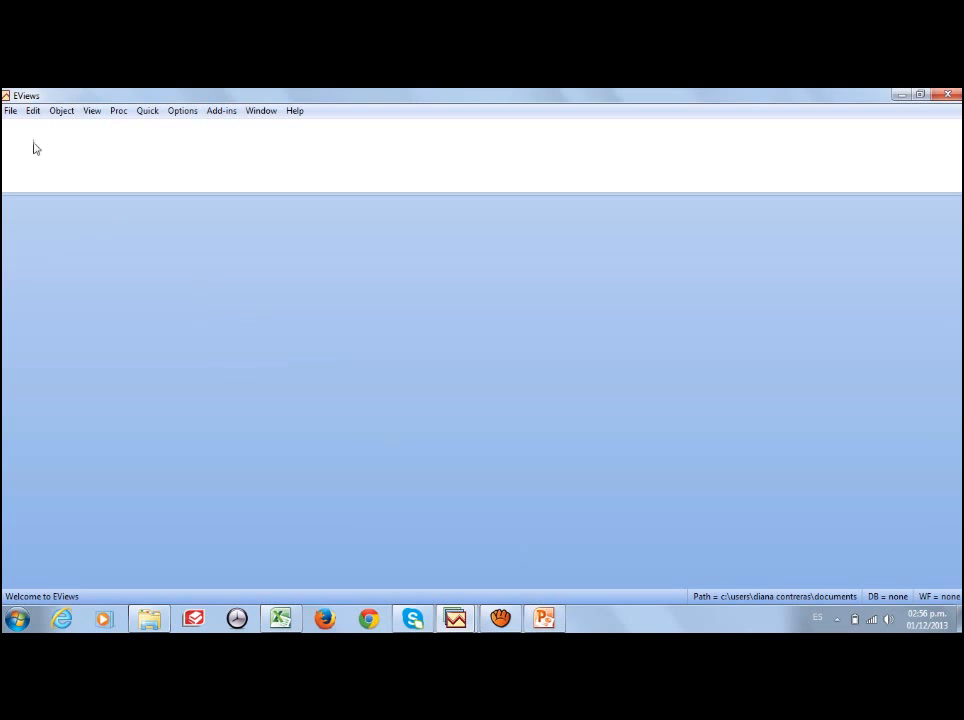
Step: Create a new annual workfile with start date 1972 and end date 2012
{"action": "left_click", "coordinate": [10, 110]}
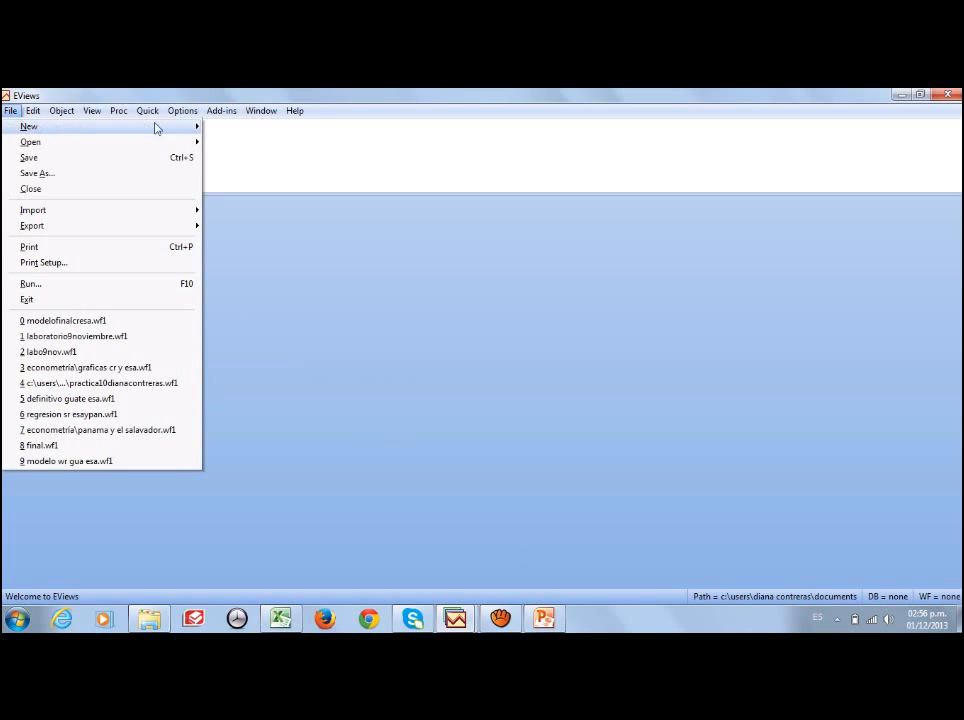
{"action": "mouse_move", "coordinate": [176, 128]}
{"action": "left_click", "coordinate": [232, 127]}
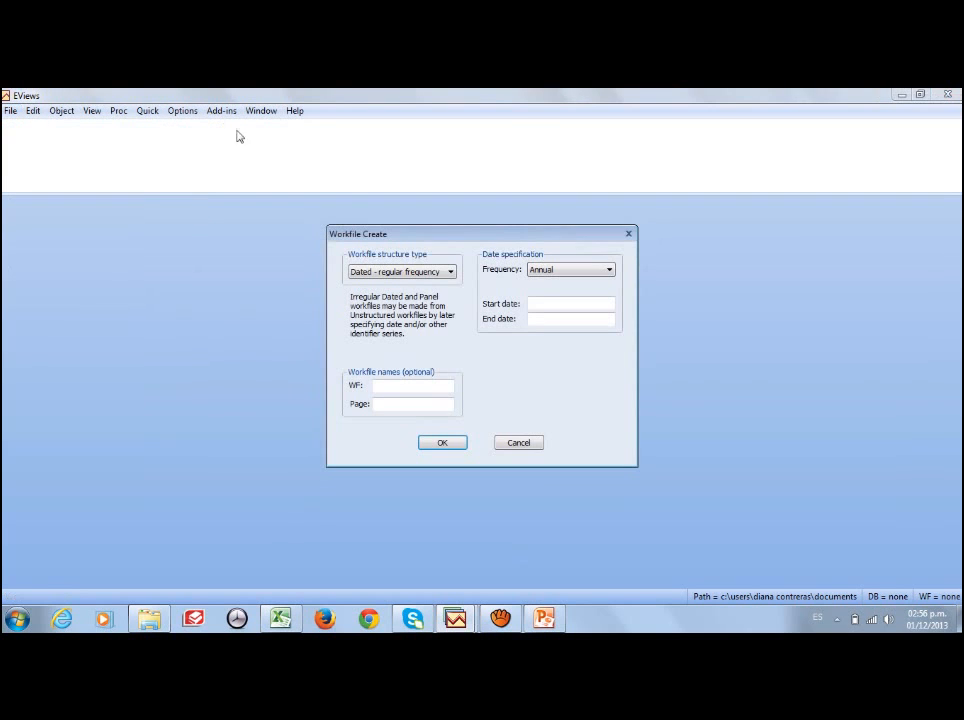
{"action": "left_click", "coordinate": [542, 305]}
{"action": "type", "text": "1972"}
{"action": "left_click", "coordinate": [563, 318]}
{"action": "type", "text": "2012"}
{"action": "left_click", "coordinate": [440, 443]}
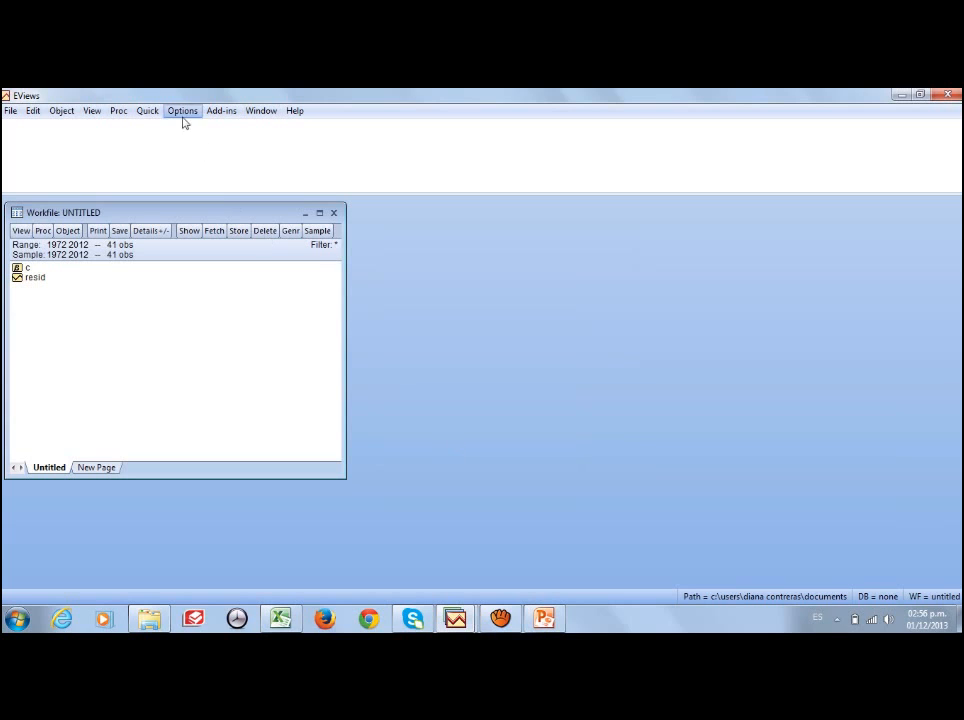
Step: Open an empty group for editing series and paste the copied data starting at the 1972 row of the first column
{"action": "left_click", "coordinate": [150, 112]}
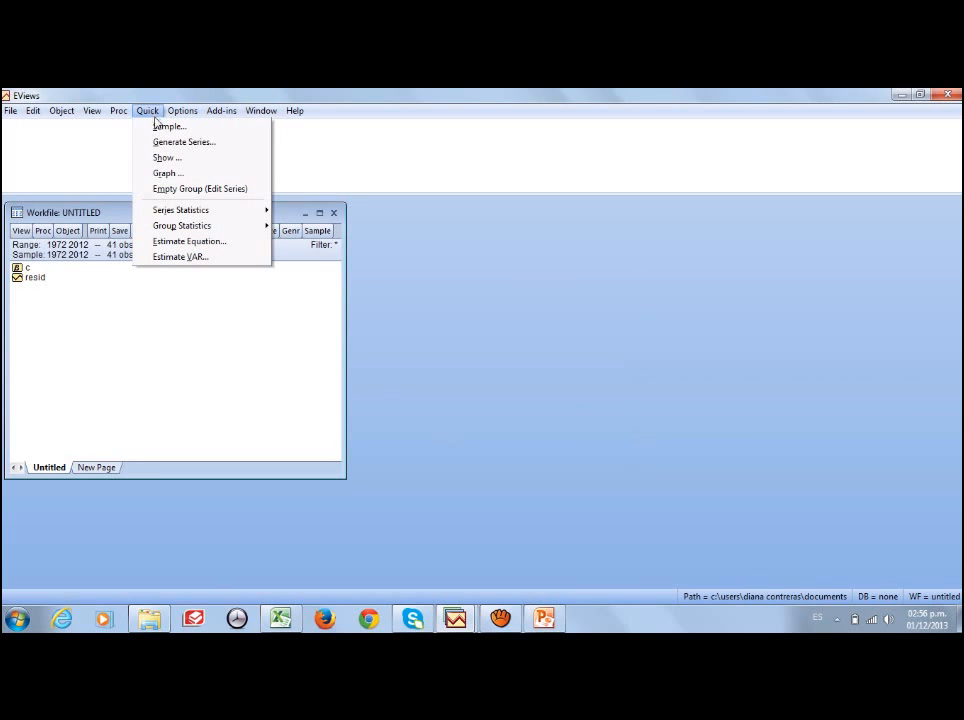
{"action": "left_click", "coordinate": [187, 197]}
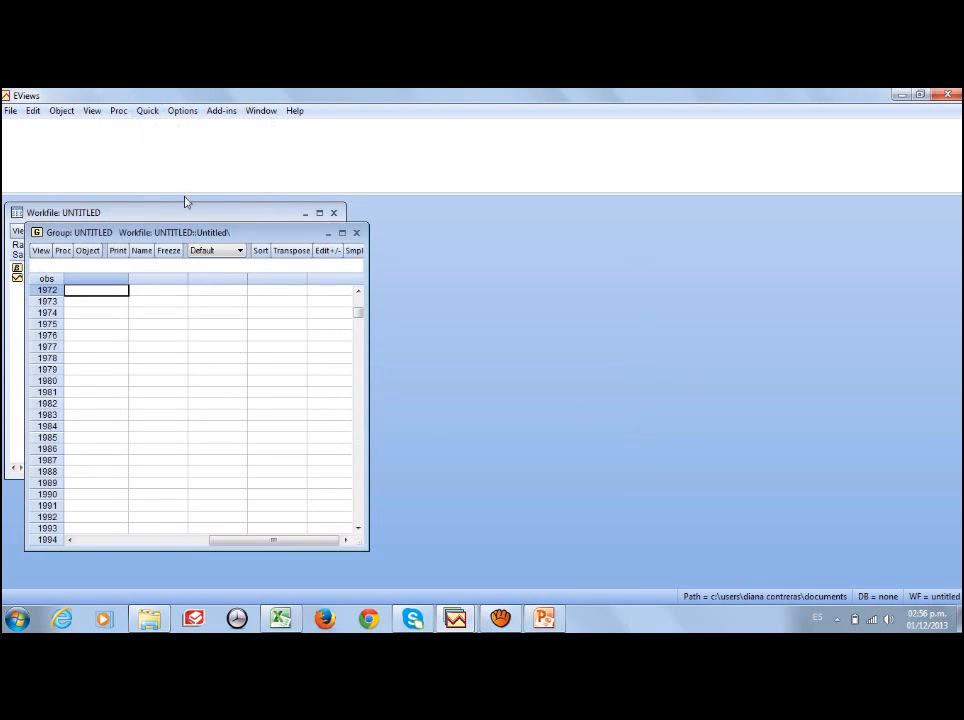
{"action": "right_click", "coordinate": [92, 294]}
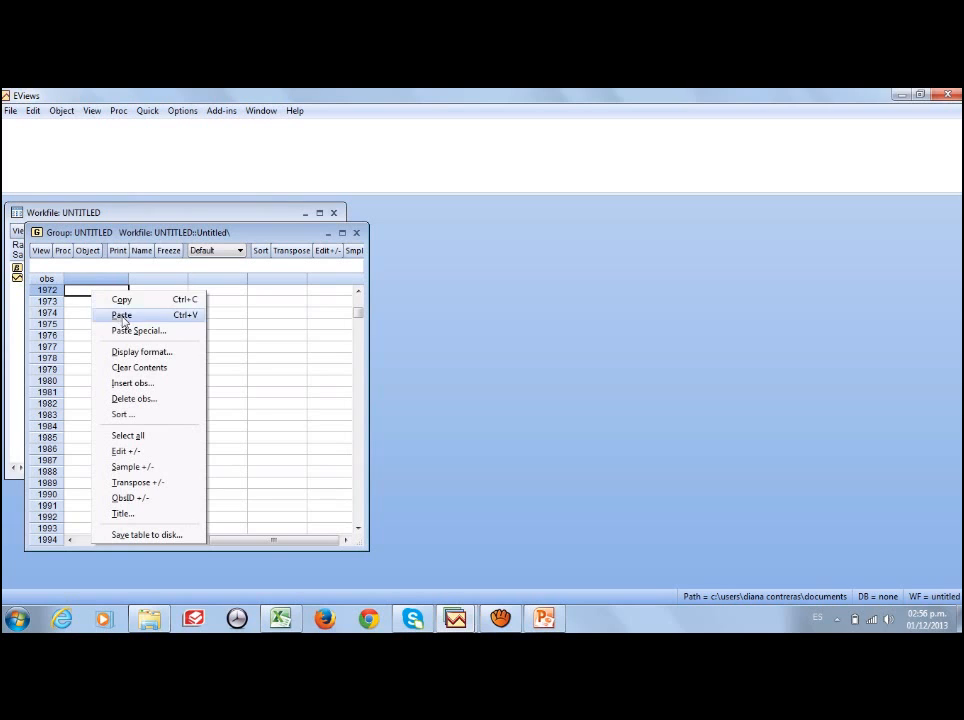
{"action": "left_click", "coordinate": [122, 316]}
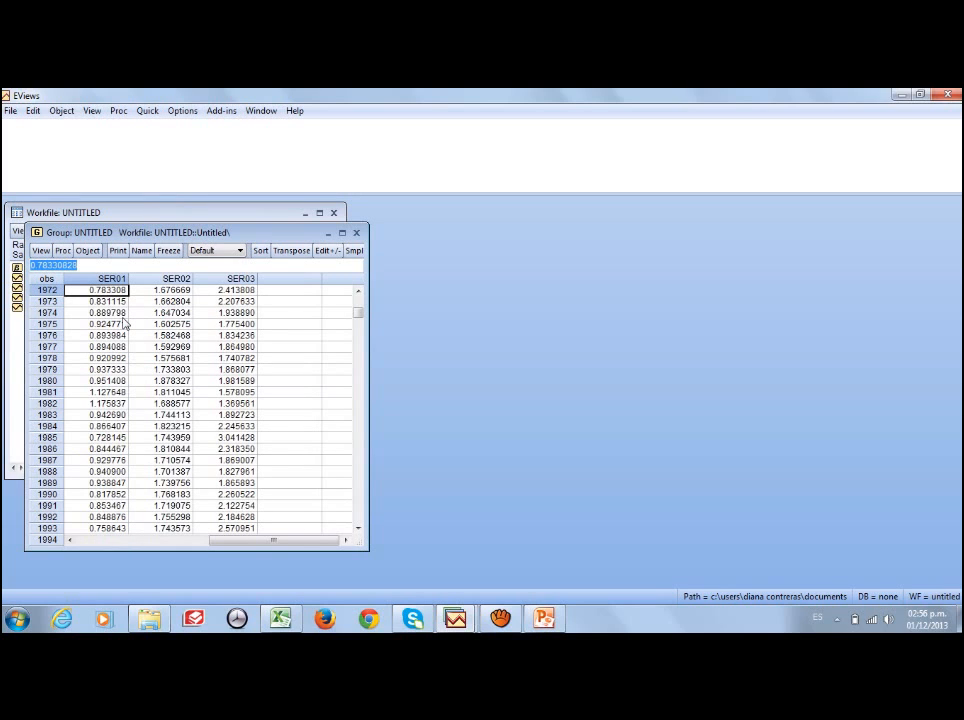
Step: Rename the first pasted series as PROD
{"action": "key", "text": "Up"}
{"action": "type", "text": "PROD"}
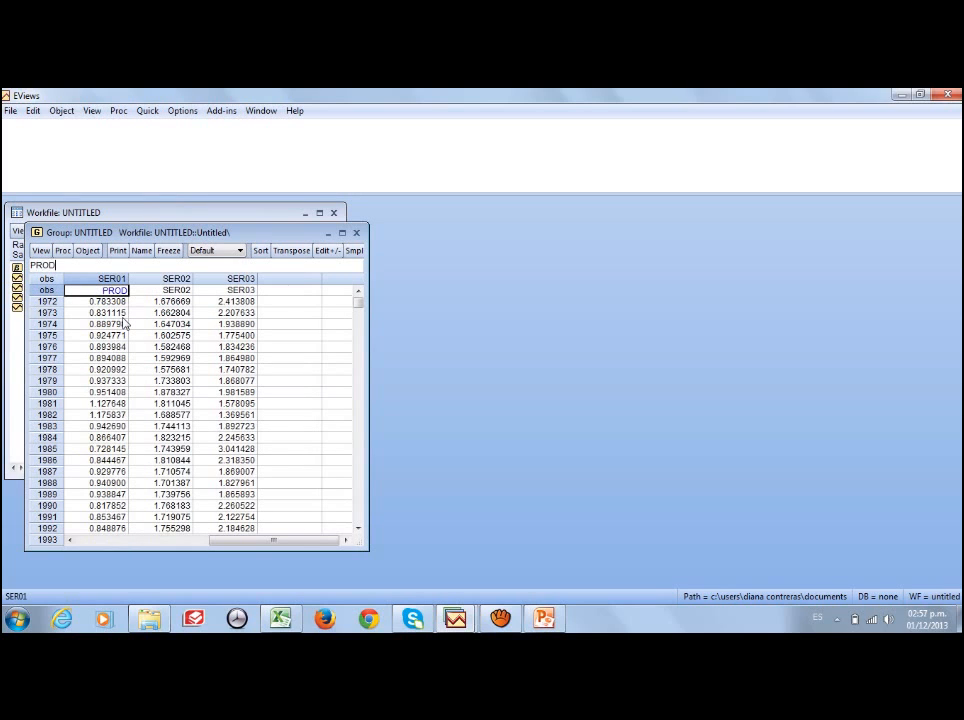
{"action": "key", "text": "Return"}
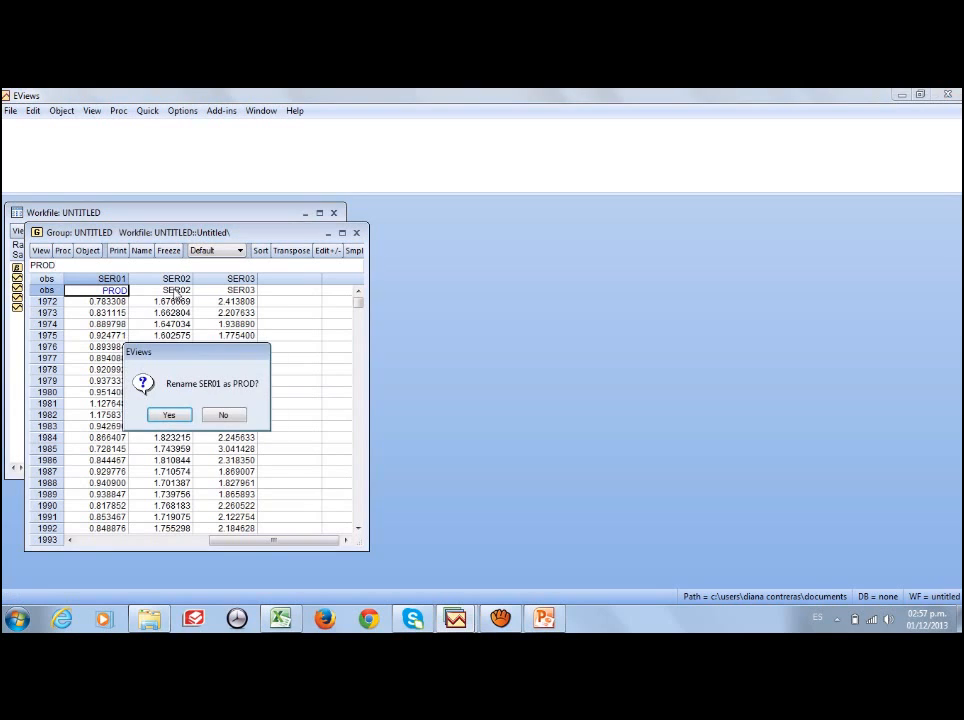
{"action": "left_click", "coordinate": [162, 416]}
{"action": "left_click_drag", "start_coordinate": [162, 416], "coordinate": [345, 517]}
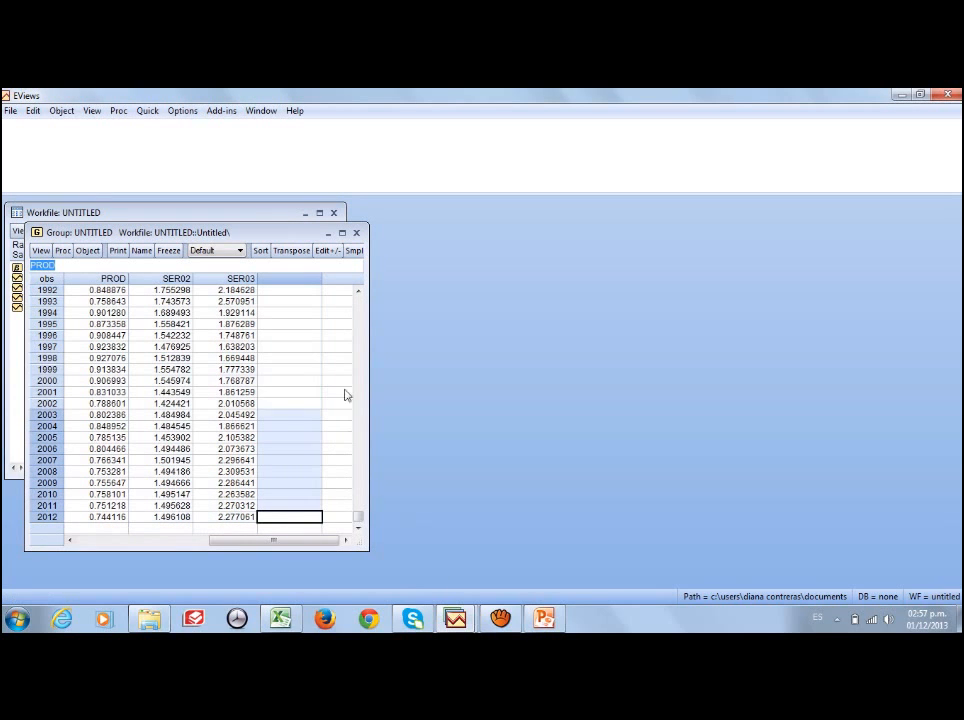
{"action": "left_click", "coordinate": [324, 317]}
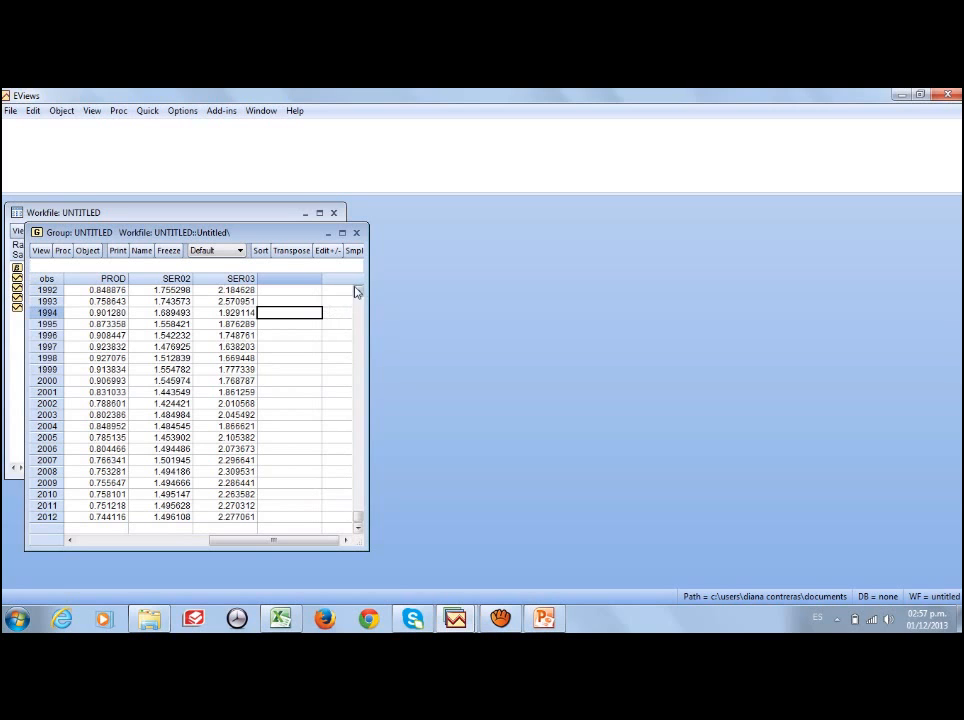
{"action": "left_click", "coordinate": [359, 291]}
{"action": "left_click_drag", "start_coordinate": [359, 291], "coordinate": [359, 291]}
Step: Check the column headings in the Excel sheet, return to EViews and rename the first series as PLUSV
{"action": "left_click", "coordinate": [281, 618]}
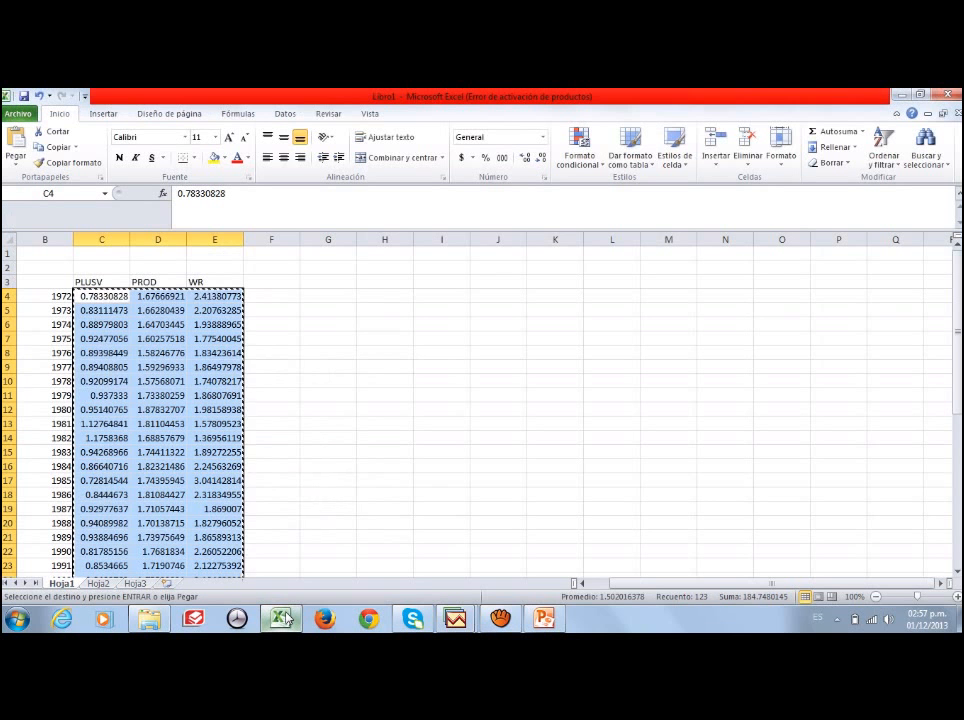
{"action": "mouse_move", "coordinate": [455, 618]}
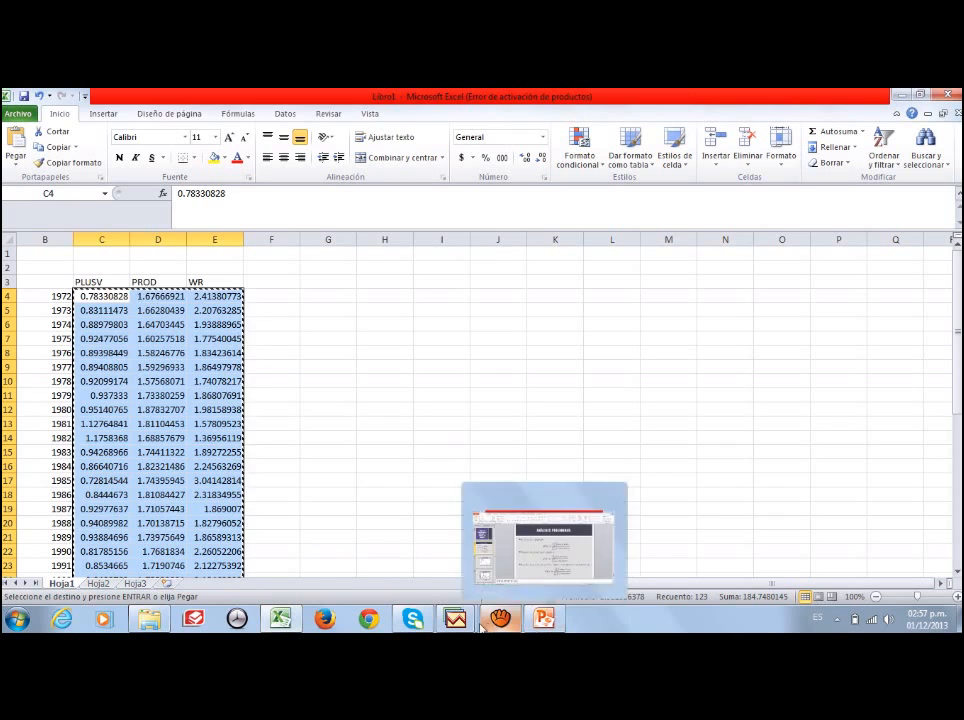
{"action": "left_click", "coordinate": [543, 549]}
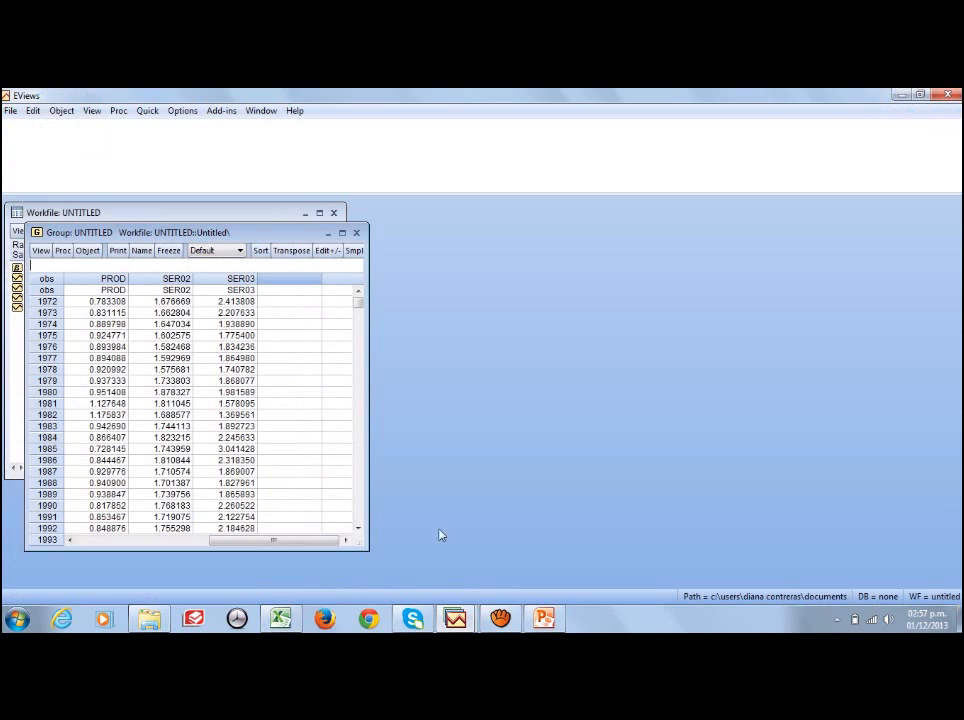
{"action": "left_click", "coordinate": [108, 290]}
{"action": "type", "text": "PLUSV"}
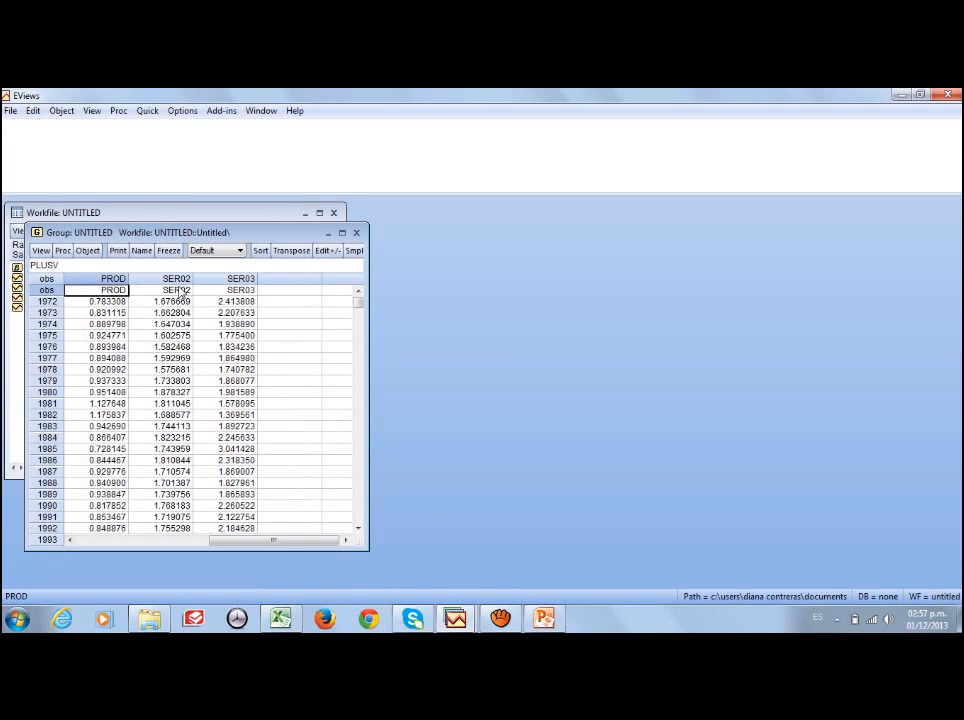
{"action": "key", "text": "Return"}
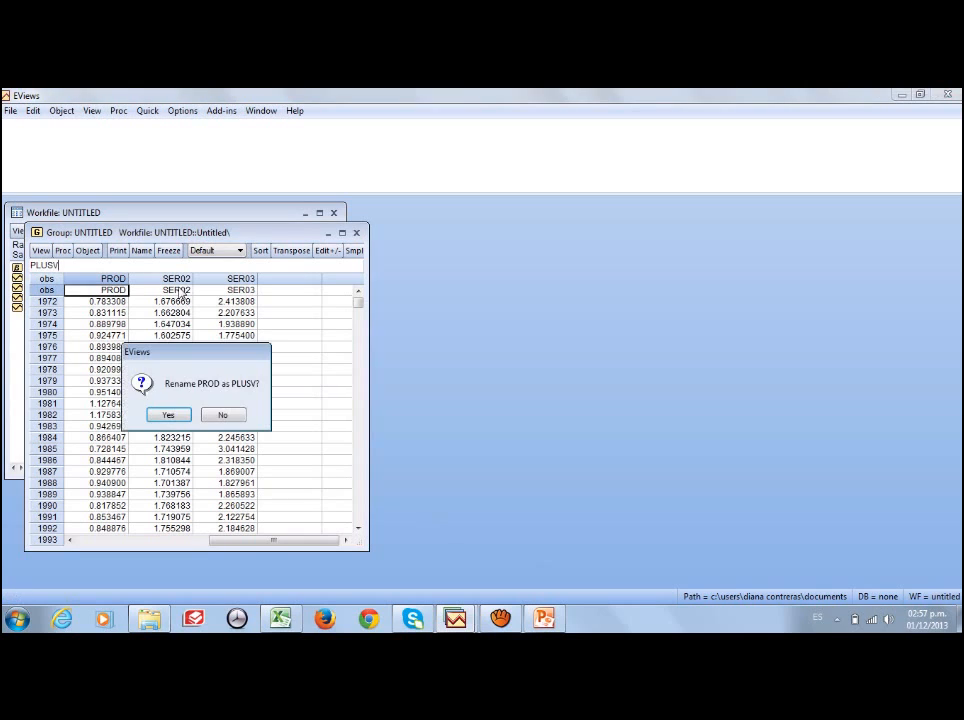
{"action": "left_click", "coordinate": [169, 415]}
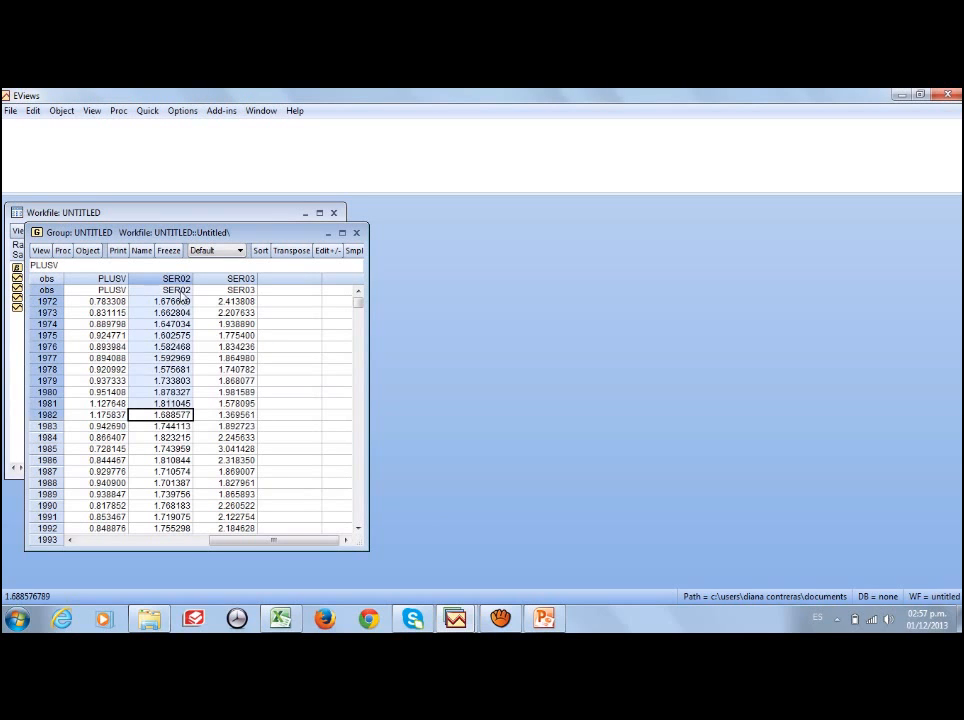
Step: Rename the second series in the group as PROD
{"action": "left_click", "coordinate": [180, 291]}
{"action": "type", "text": "PROD"}
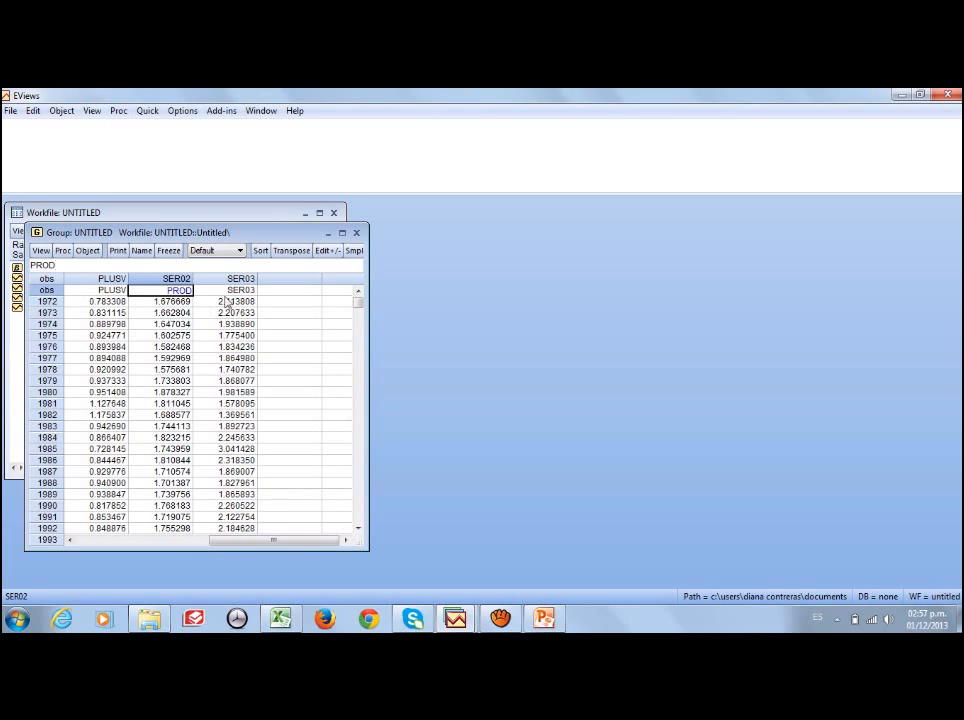
{"action": "key", "text": "Return"}
{"action": "left_click", "coordinate": [169, 415]}
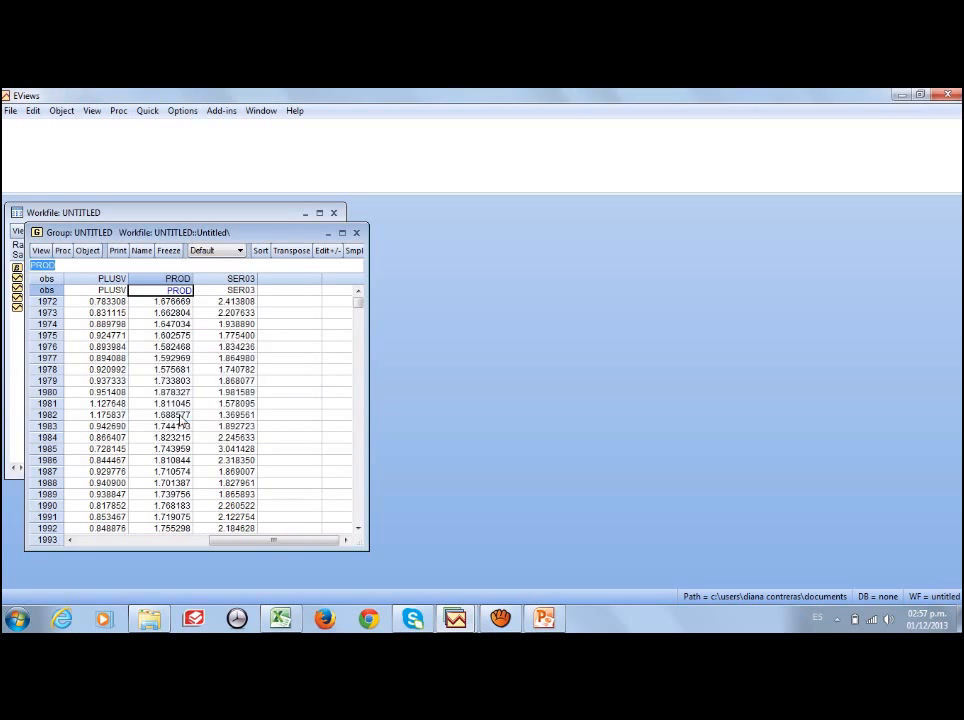
Step: Rename the third series as WR and close the group window, deleting the untitled group
{"action": "left_click", "coordinate": [243, 291]}
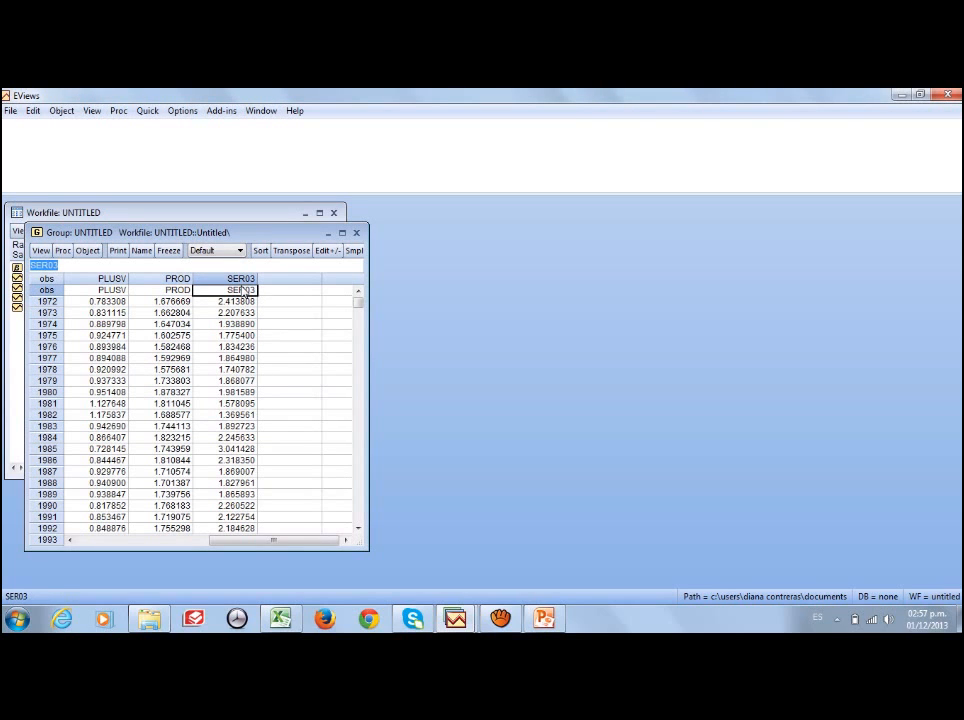
{"action": "type", "text": "WR"}
{"action": "key", "text": "Return"}
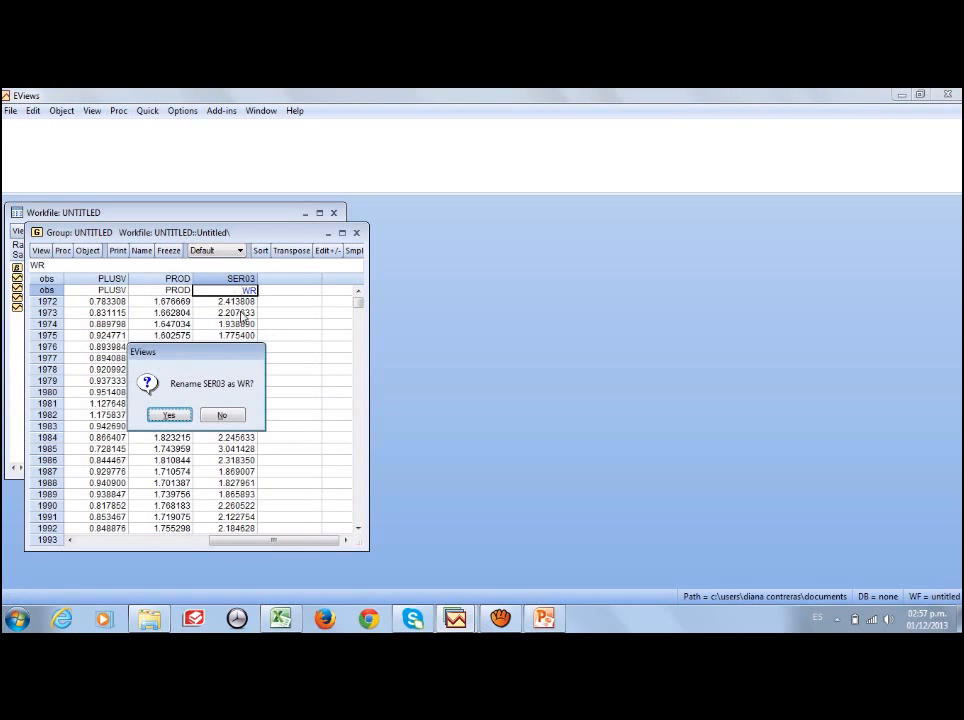
{"action": "left_click", "coordinate": [170, 415]}
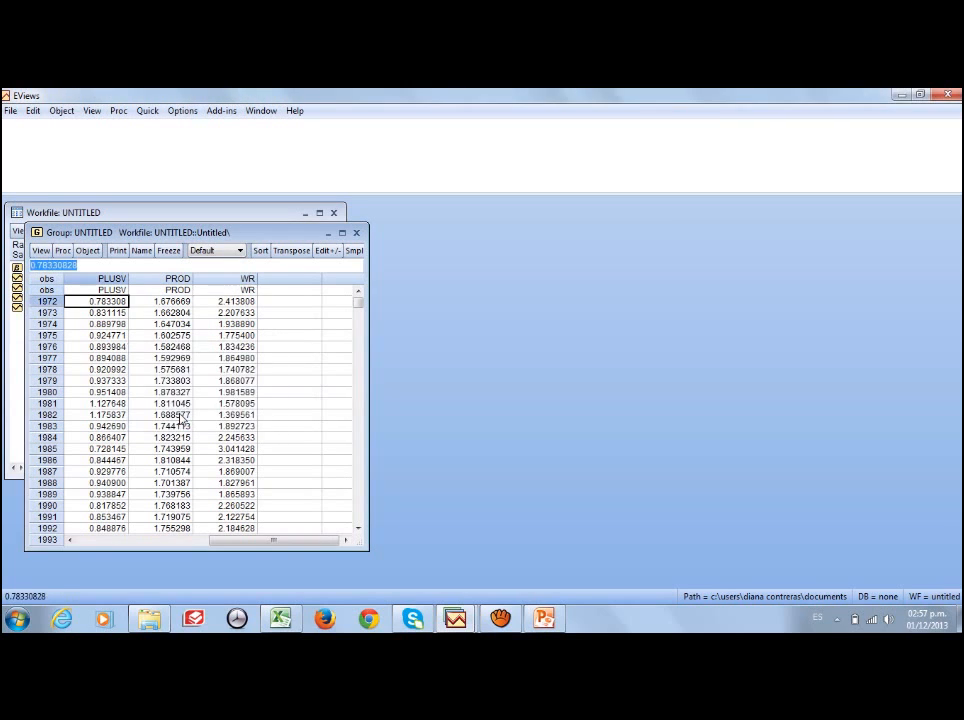
{"action": "left_click", "coordinate": [355, 234]}
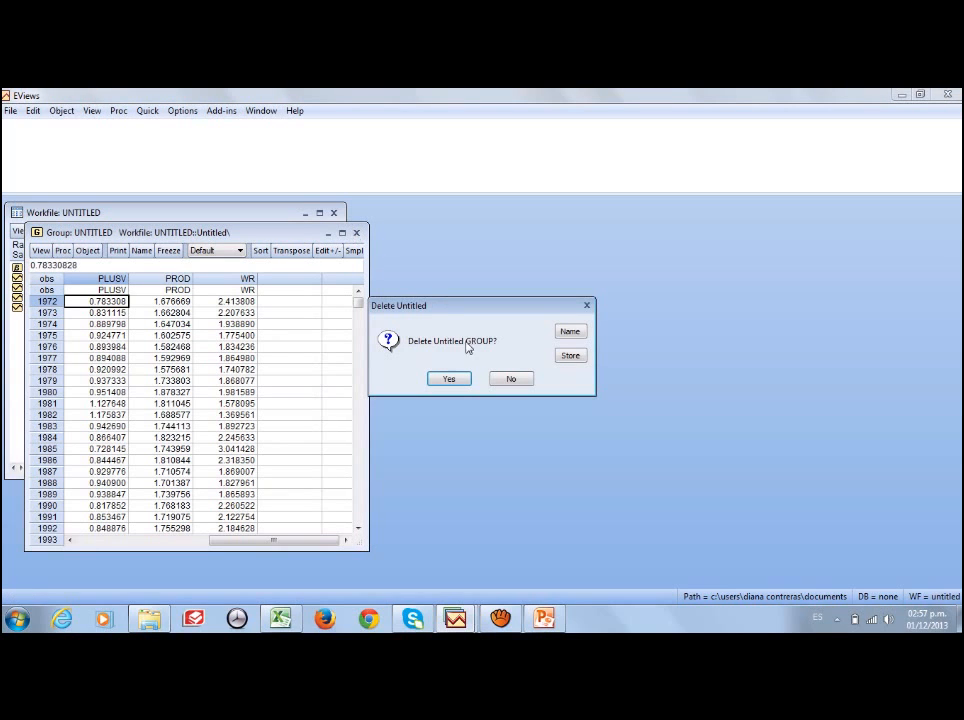
{"action": "left_click", "coordinate": [449, 381]}
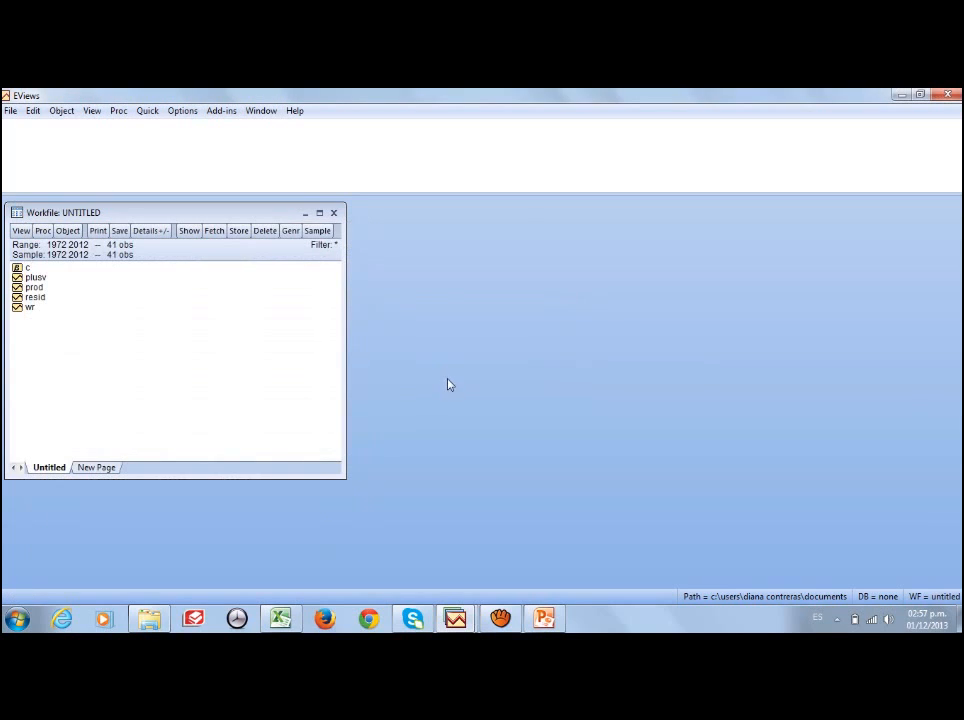
Step: Open the prod series and plot its raw data as a Line & Symbol graph in an enlarged, repositioned window
{"action": "right_click", "coordinate": [36, 288]}
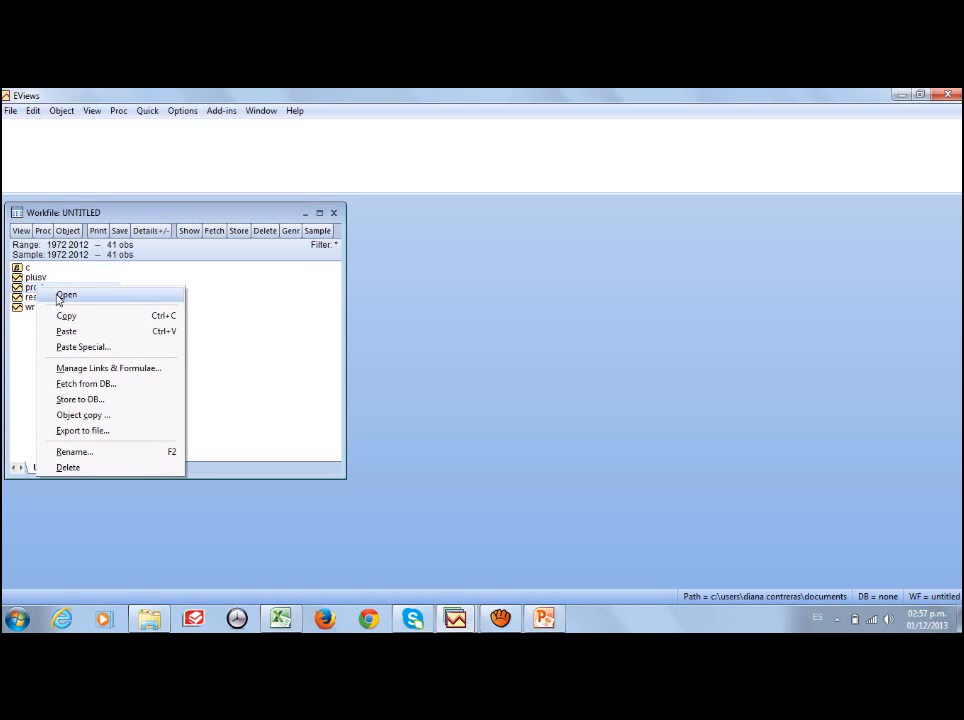
{"action": "left_click", "coordinate": [62, 295]}
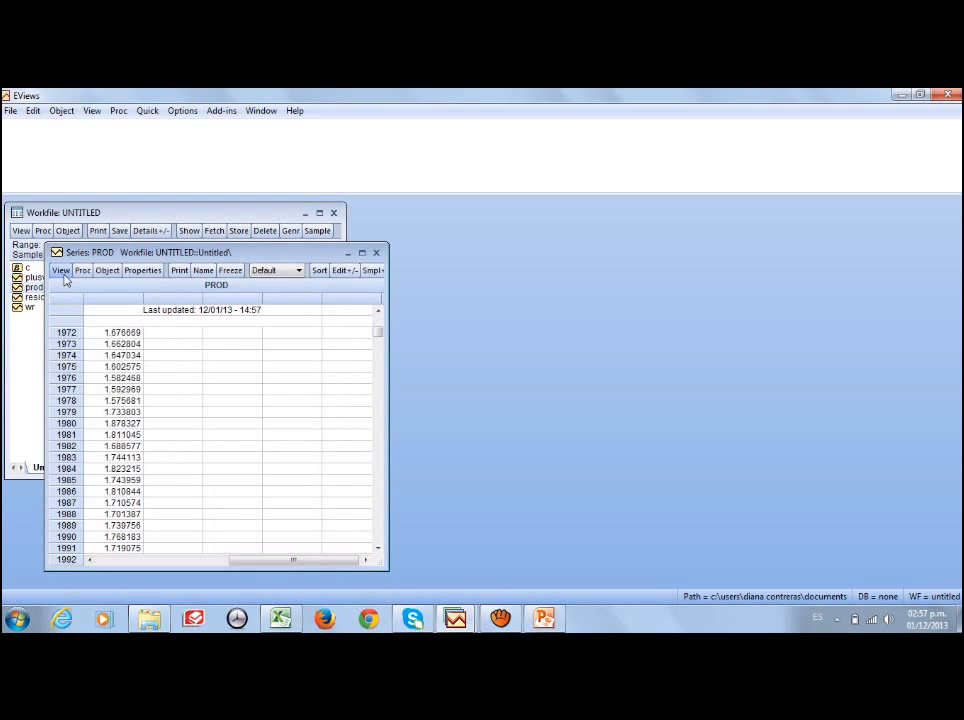
{"action": "left_click", "coordinate": [61, 271]}
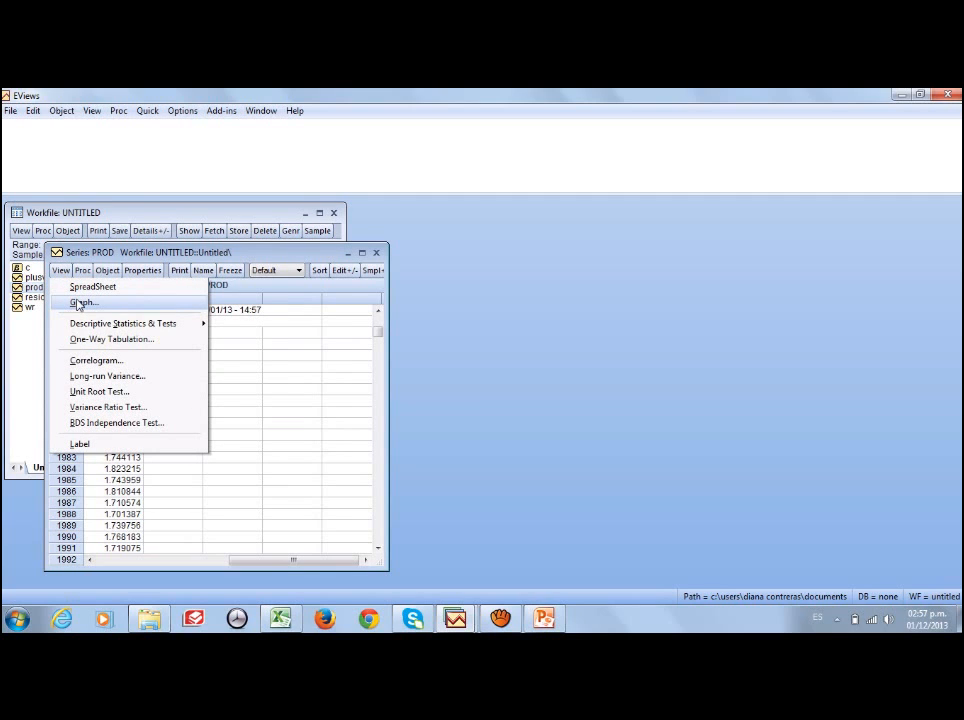
{"action": "left_click", "coordinate": [80, 303]}
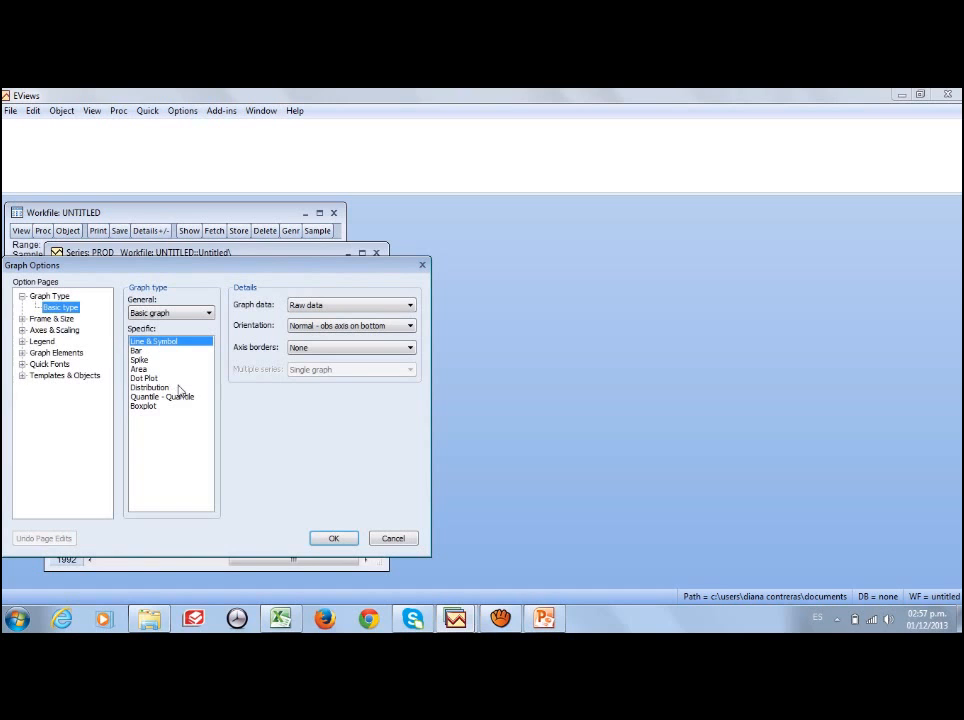
{"action": "left_click", "coordinate": [332, 538]}
{"action": "left_click_drag", "start_coordinate": [386, 408], "coordinate": [484, 392]}
{"action": "left_click_drag", "start_coordinate": [398, 257], "coordinate": [441, 218]}
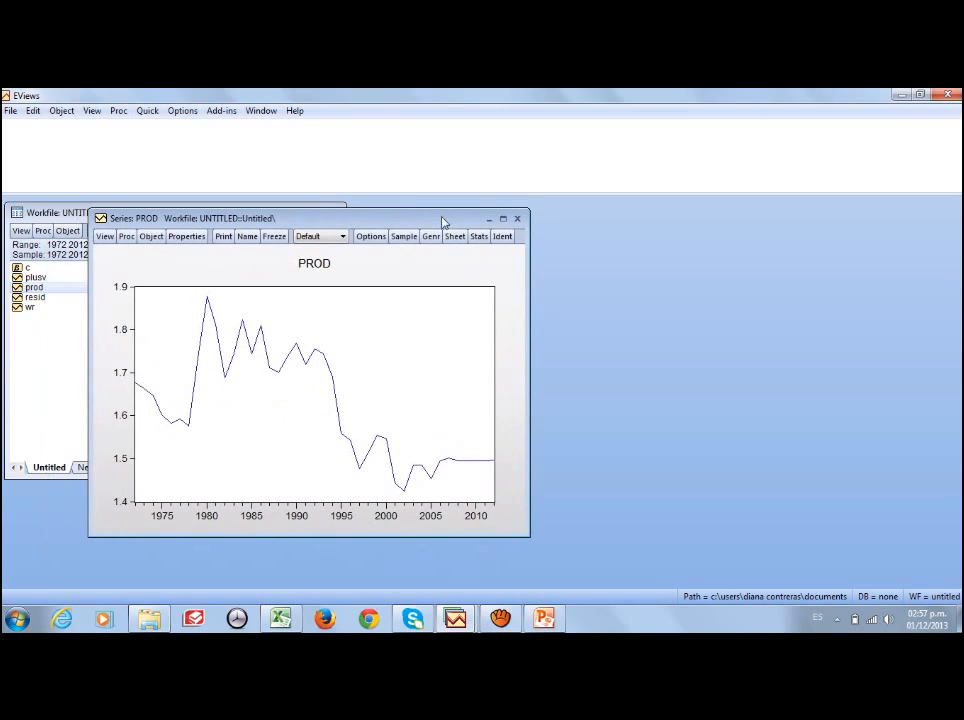
Step: Examine the PROD graph at full window size and close the series window
{"action": "left_click", "coordinate": [501, 217]}
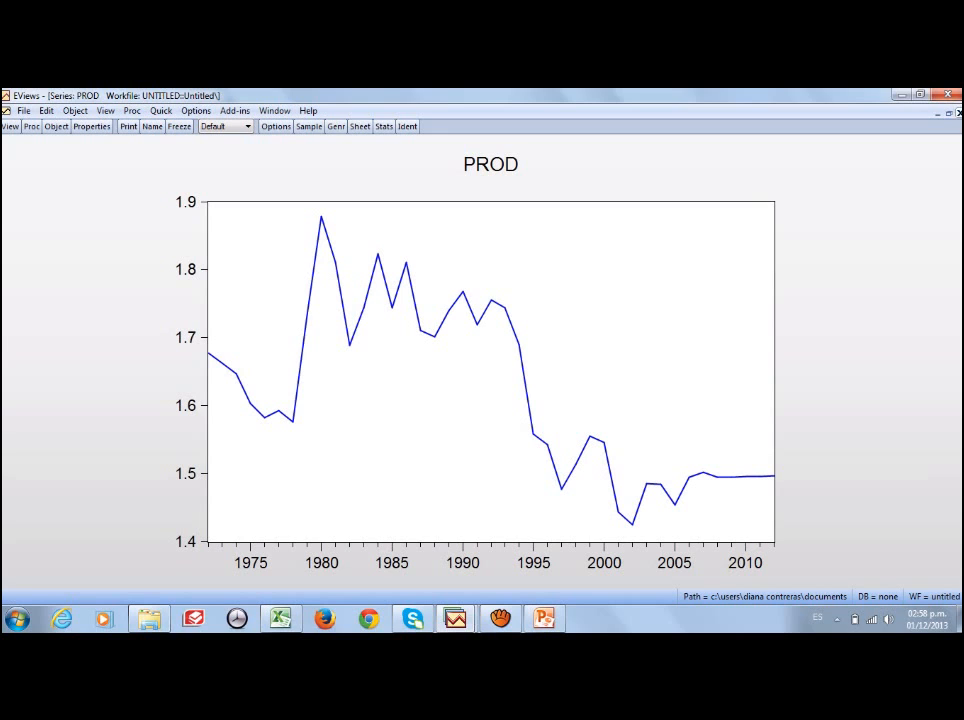
{"action": "left_click", "coordinate": [951, 117]}
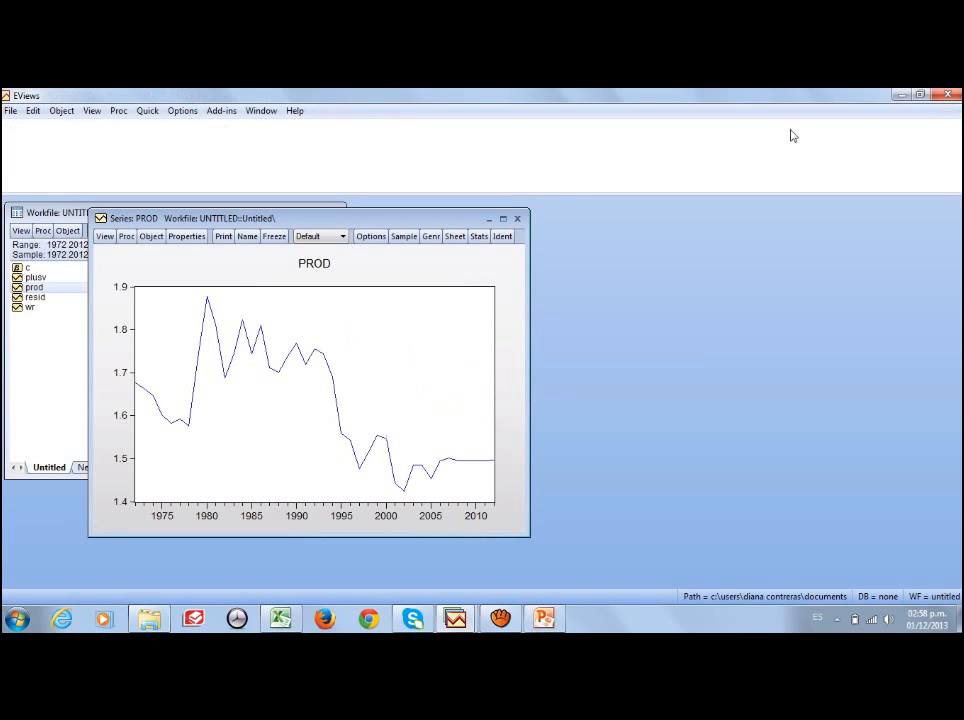
{"action": "left_click", "coordinate": [514, 217]}
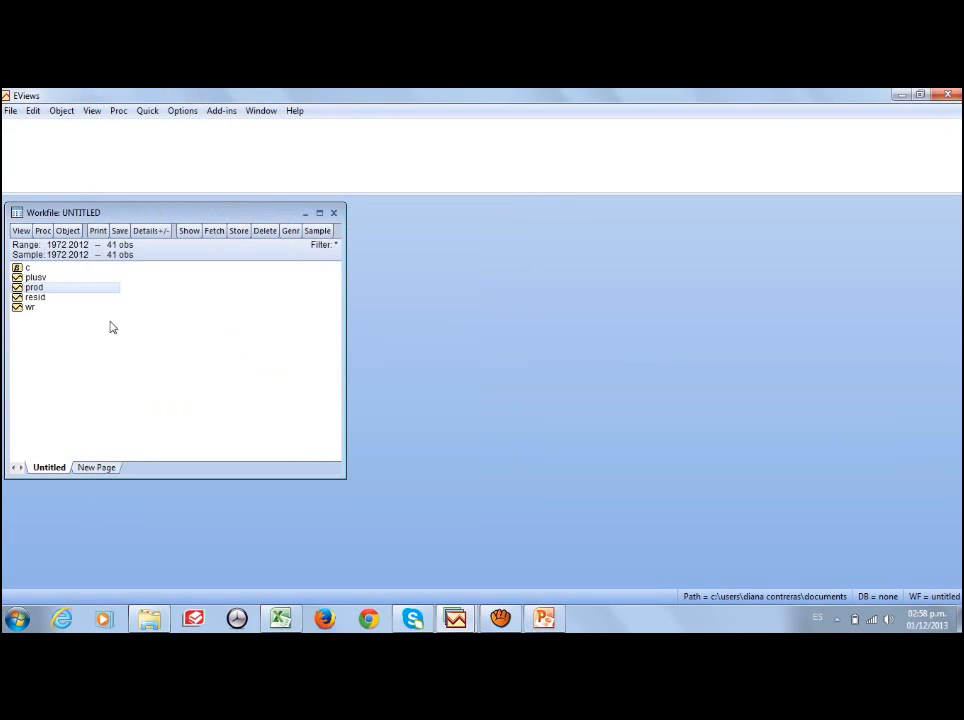
Step: Open the wr series and plot its raw data as a Line & Symbol graph
{"action": "left_click", "coordinate": [32, 310]}
{"action": "double_click", "coordinate": [31, 309]}
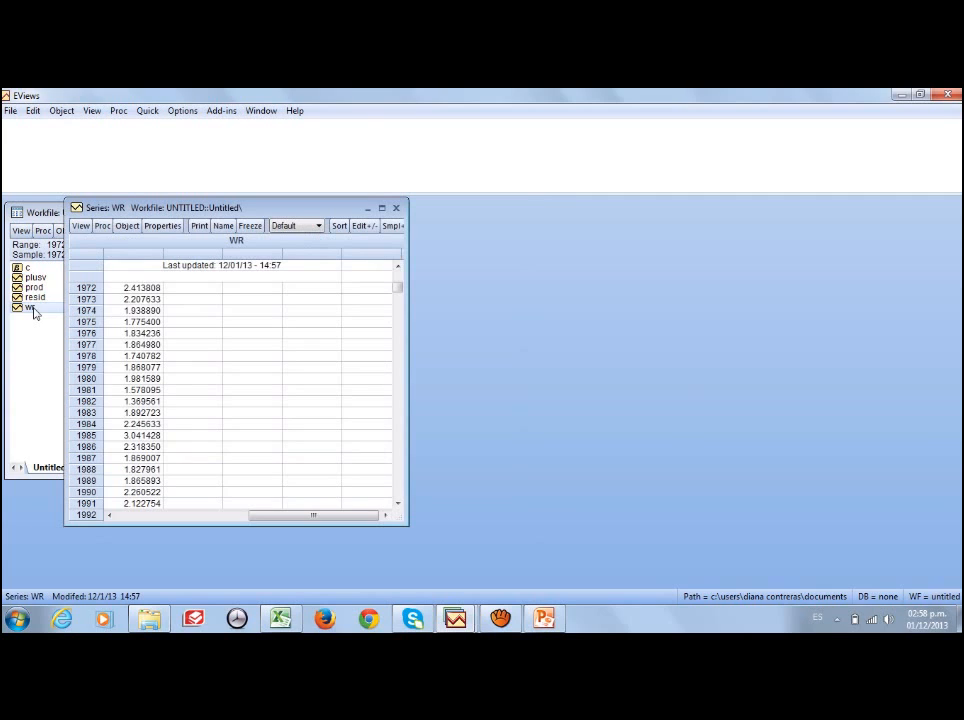
{"action": "left_click", "coordinate": [81, 226]}
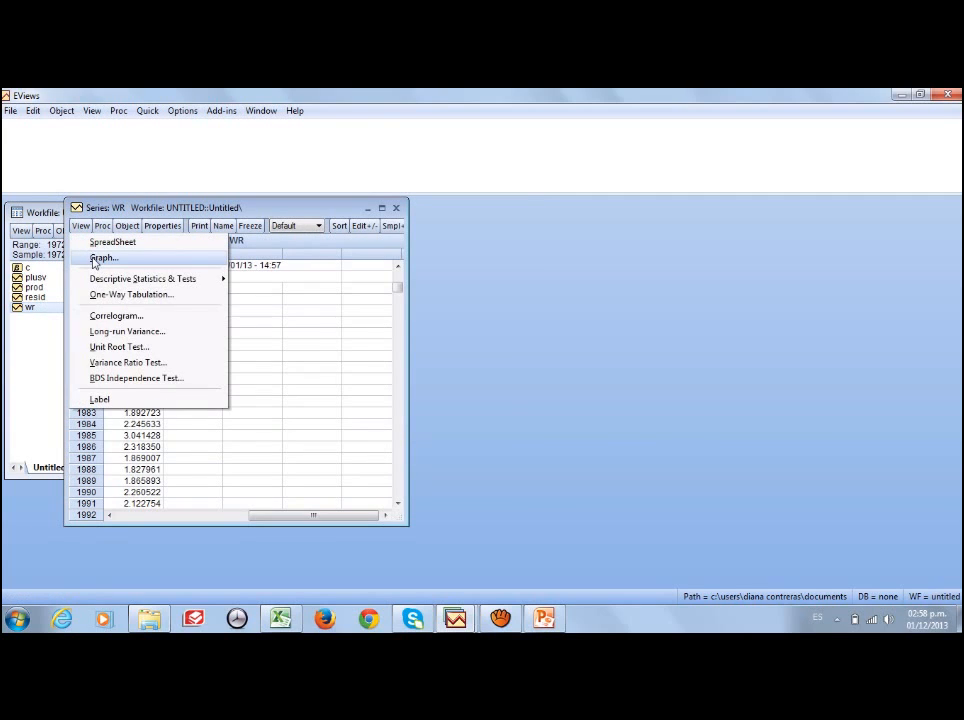
{"action": "left_click", "coordinate": [95, 259]}
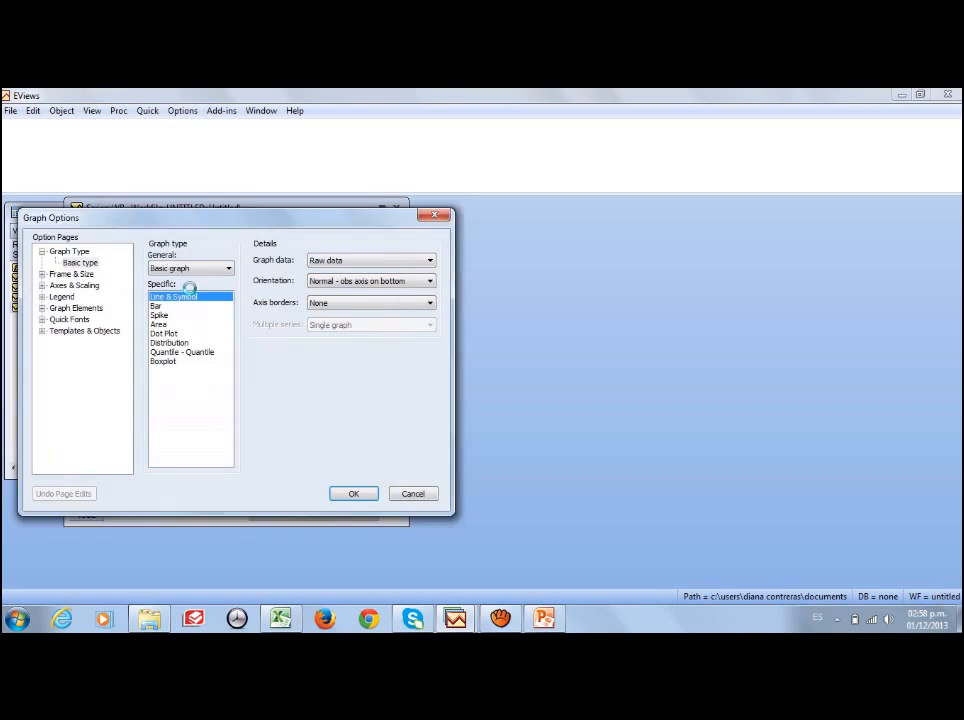
{"action": "left_click", "coordinate": [350, 494]}
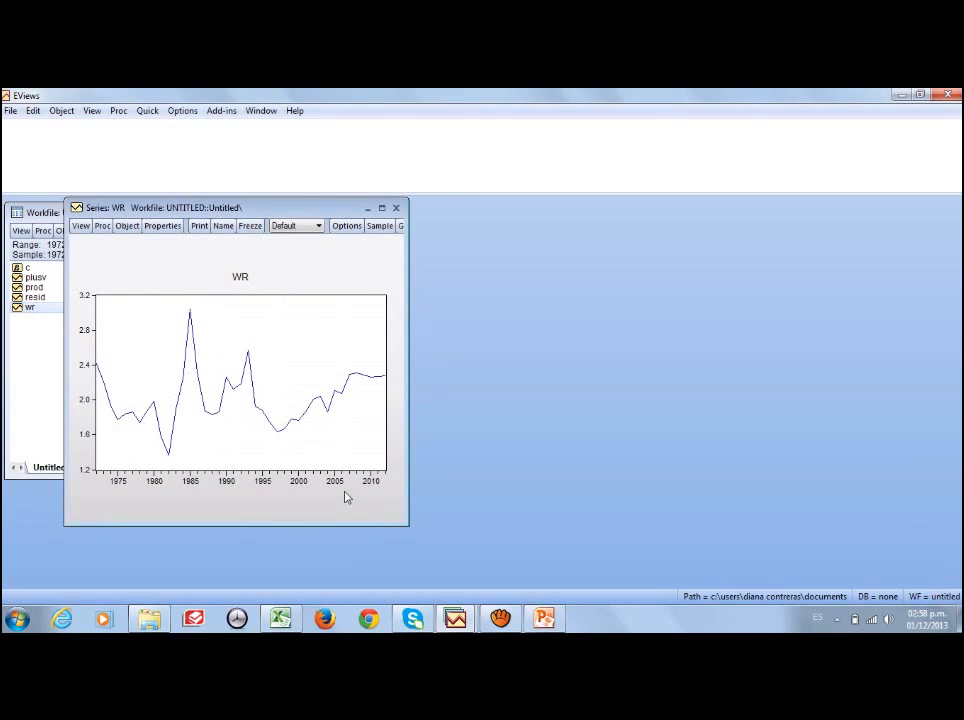
Step: Examine the WR graph at full window size and close the series window
{"action": "left_click", "coordinate": [381, 208]}
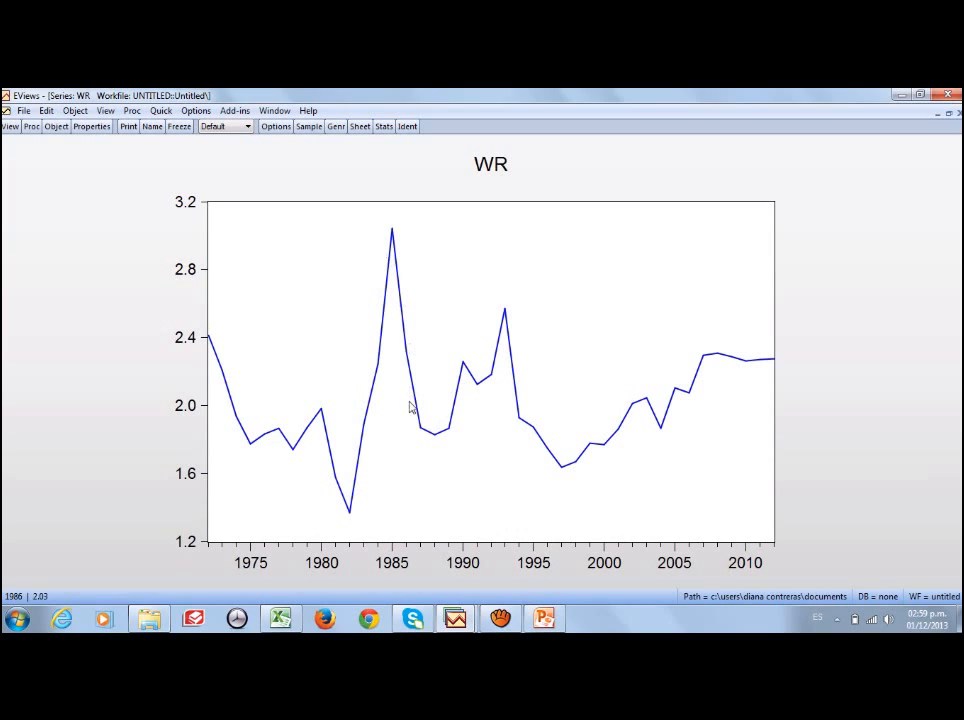
{"action": "mouse_move", "coordinate": [416, 430]}
{"action": "mouse_move", "coordinate": [450, 434]}
{"action": "mouse_move", "coordinate": [476, 363]}
{"action": "left_click", "coordinate": [950, 118]}
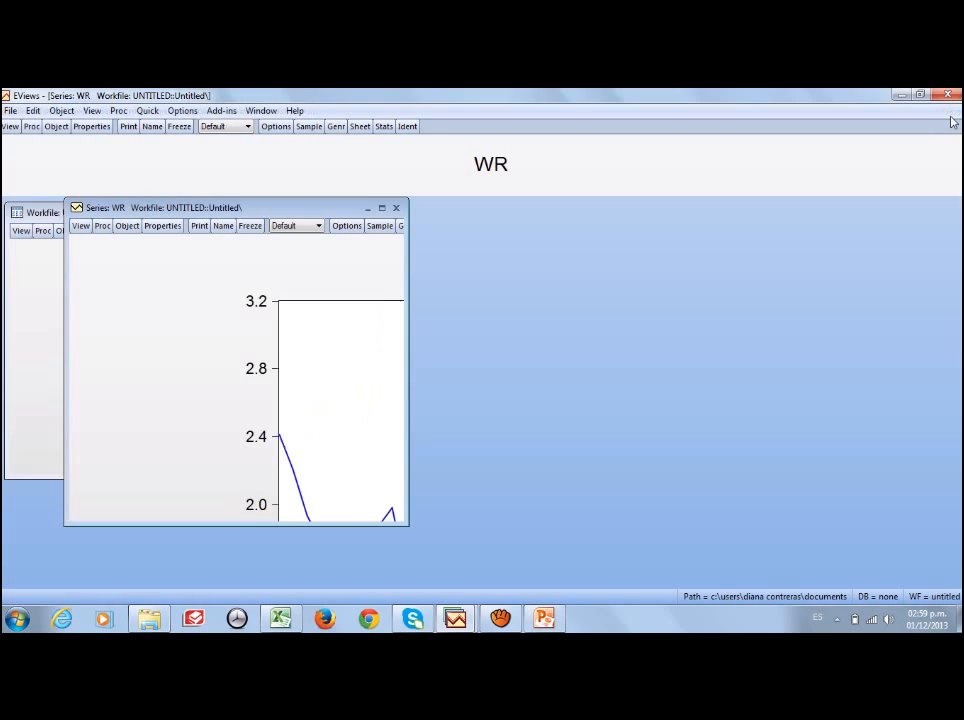
{"action": "left_click", "coordinate": [397, 209]}
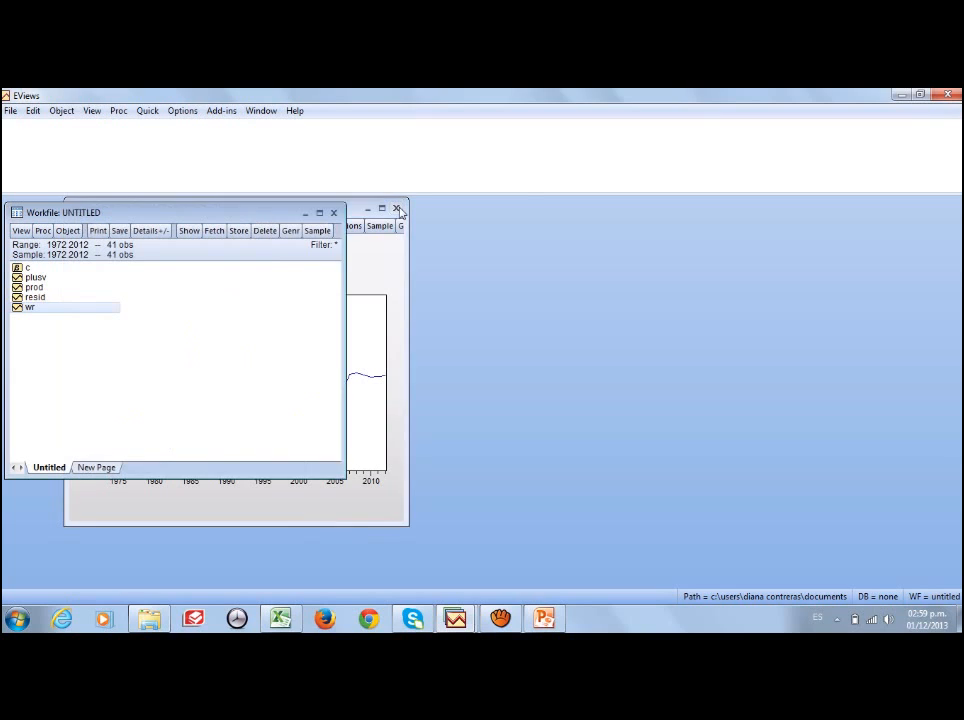
Step: Open the prod and wr series together as a group
{"action": "left_click", "coordinate": [42, 289]}
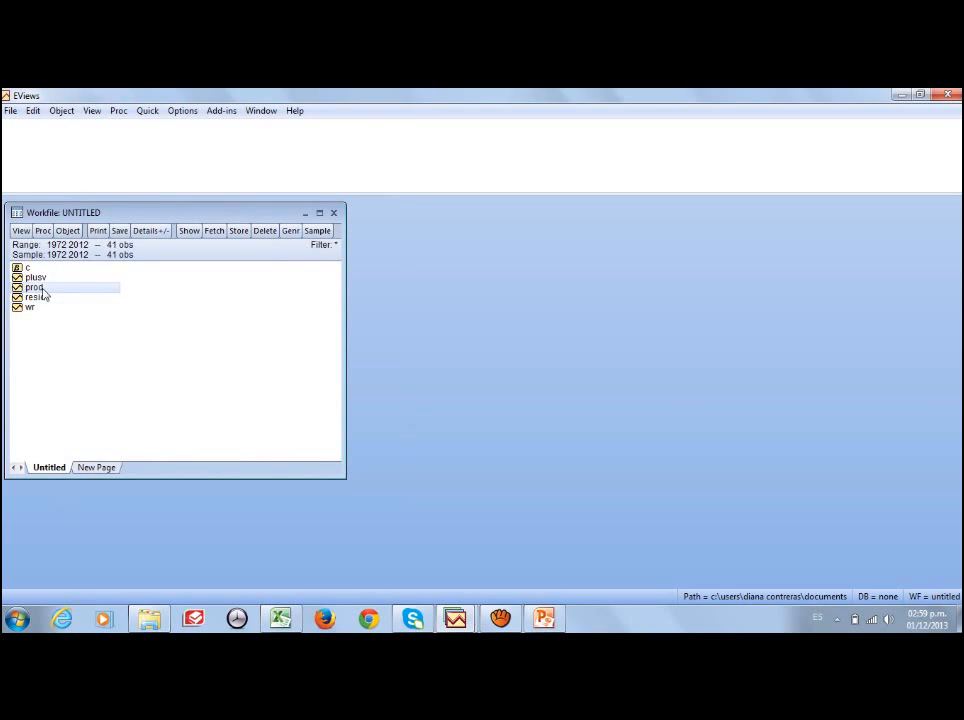
{"action": "left_click", "coordinate": [32, 310], "text": "ctrl"}
{"action": "right_click", "coordinate": [33, 311]}
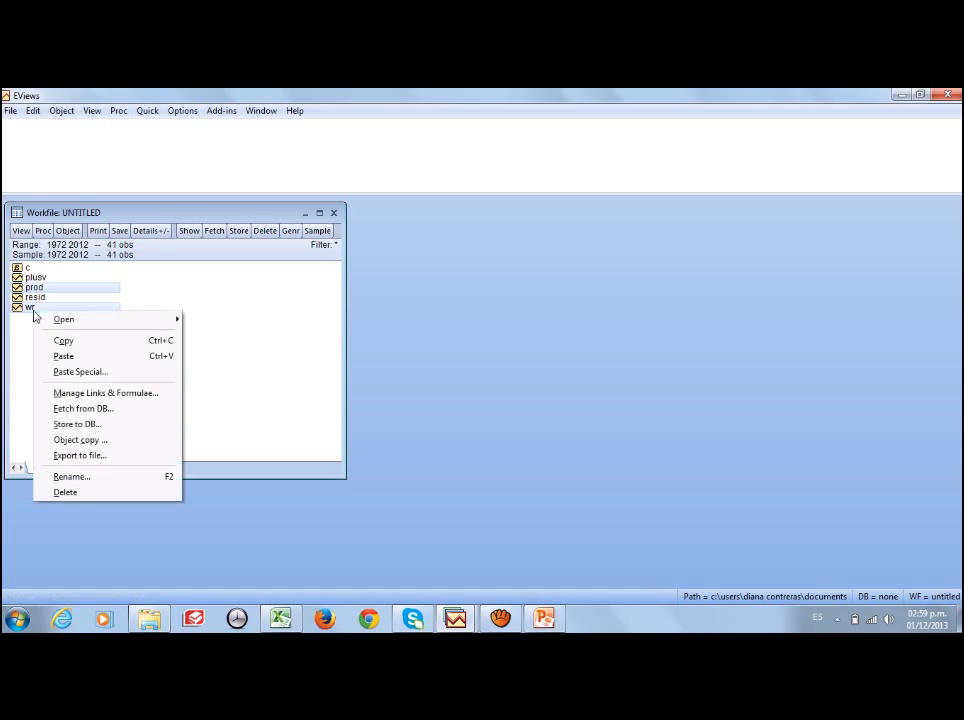
{"action": "mouse_move", "coordinate": [92, 322]}
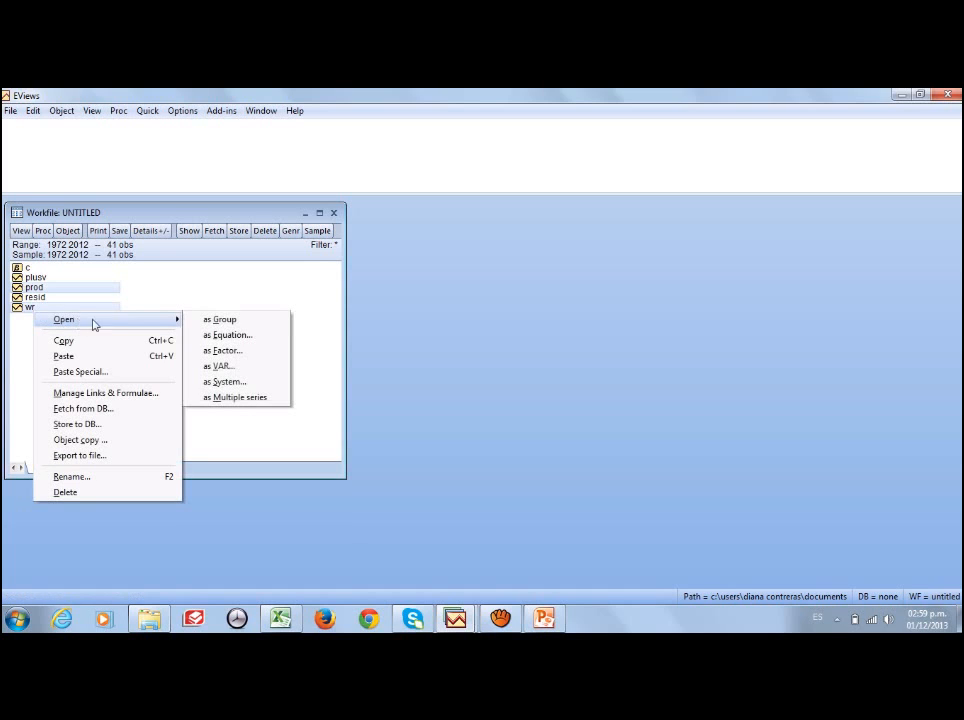
{"action": "left_click", "coordinate": [219, 320]}
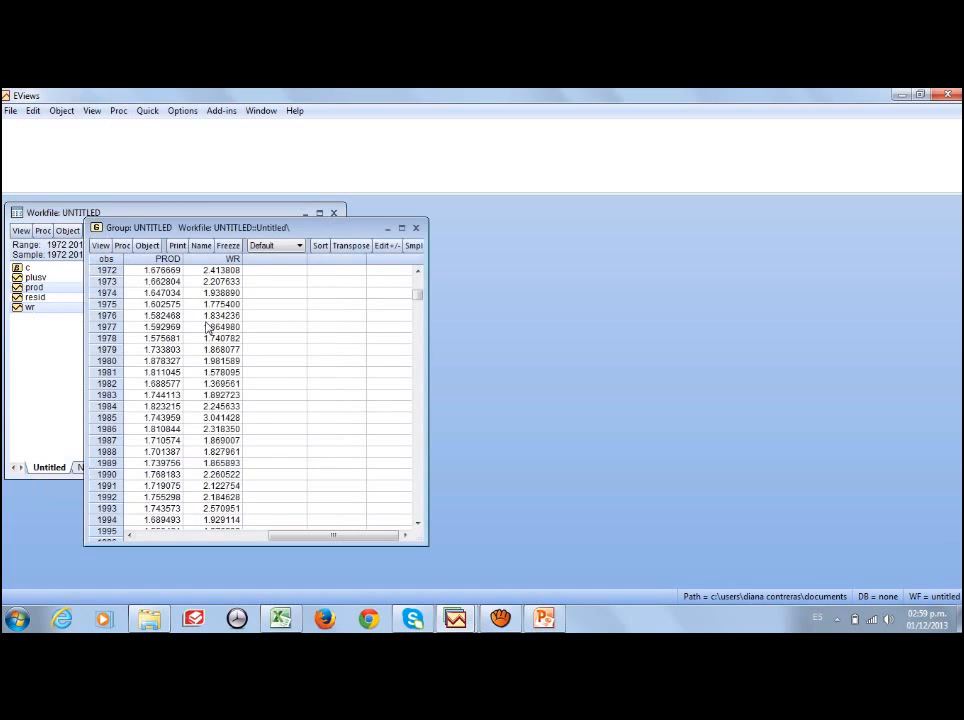
Step: Plot the group's raw data as a Line & Symbol single graph and examine both series at full window size
{"action": "left_click", "coordinate": [105, 248]}
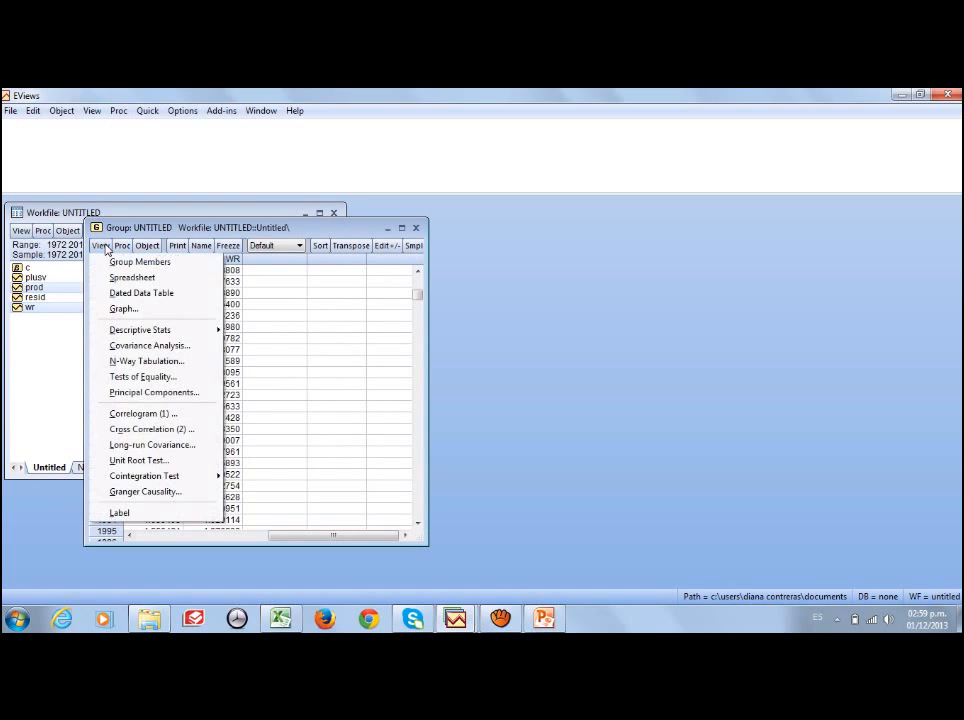
{"action": "left_click", "coordinate": [126, 309]}
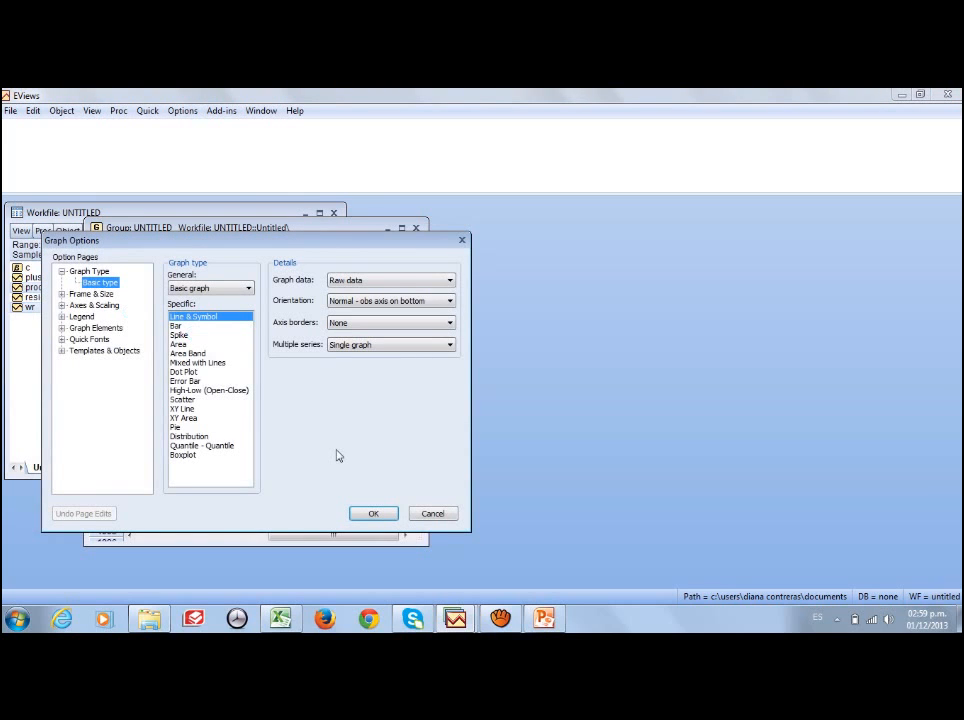
{"action": "left_click", "coordinate": [372, 515]}
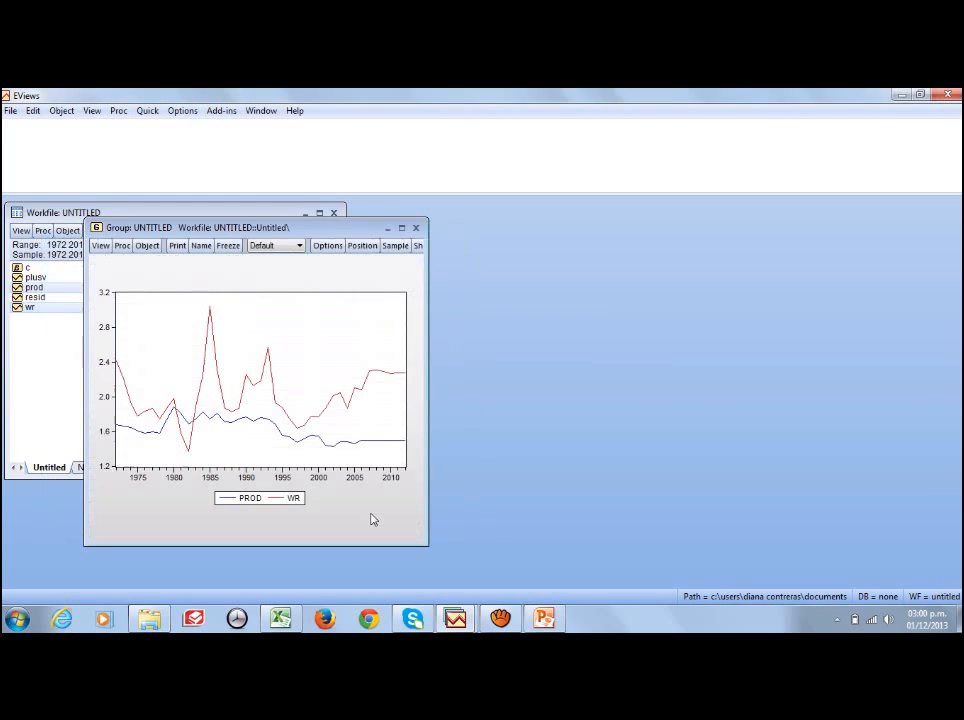
{"action": "left_click", "coordinate": [401, 228]}
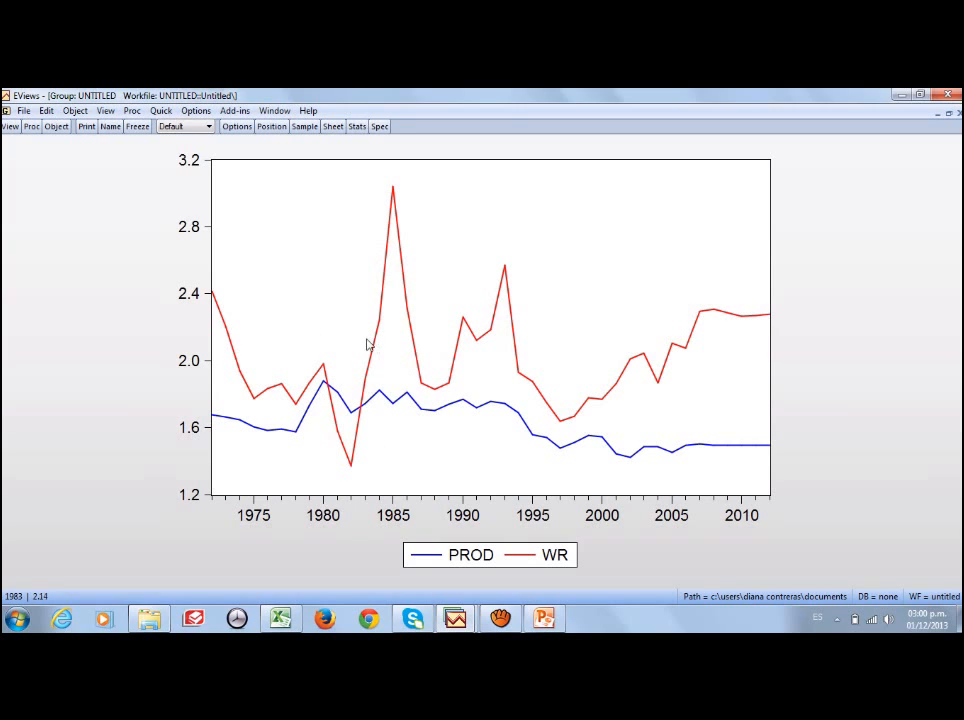
{"action": "mouse_move", "coordinate": [396, 419]}
{"action": "mouse_move", "coordinate": [758, 328]}
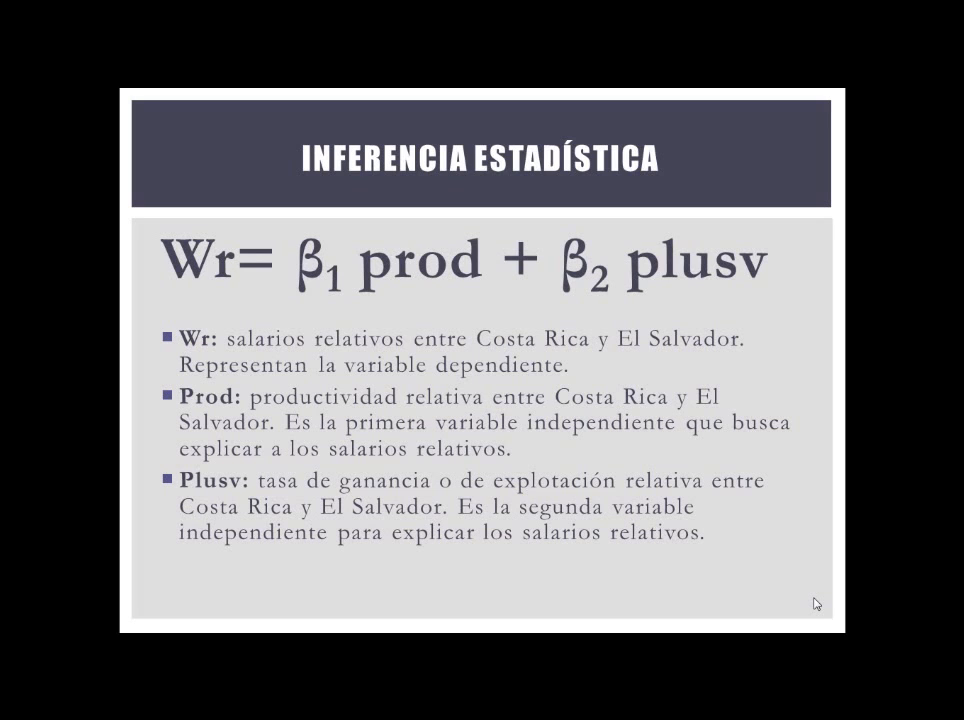
Step: Leave the slide show, switch to EViews and estimate the equation with the command "ls wr c prod plusv", maximizing its output
{"action": "key", "text": "Escape"}
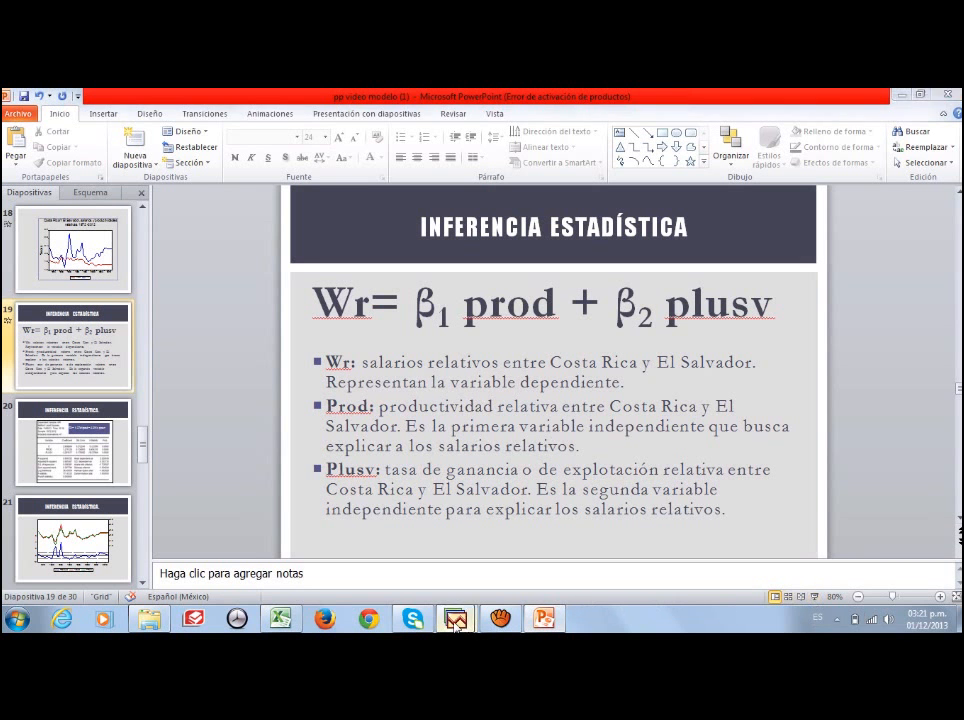
{"action": "mouse_move", "coordinate": [467, 625]}
{"action": "left_click", "coordinate": [540, 564]}
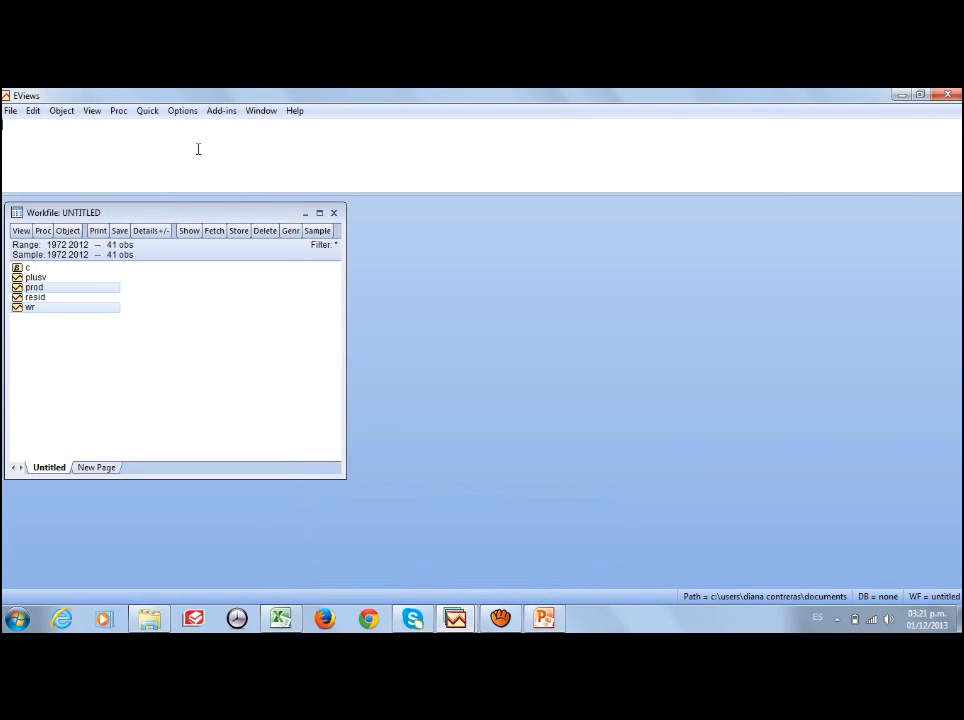
{"action": "type", "text": "s wr c prod plusv"}
{"action": "key", "text": "Return"}
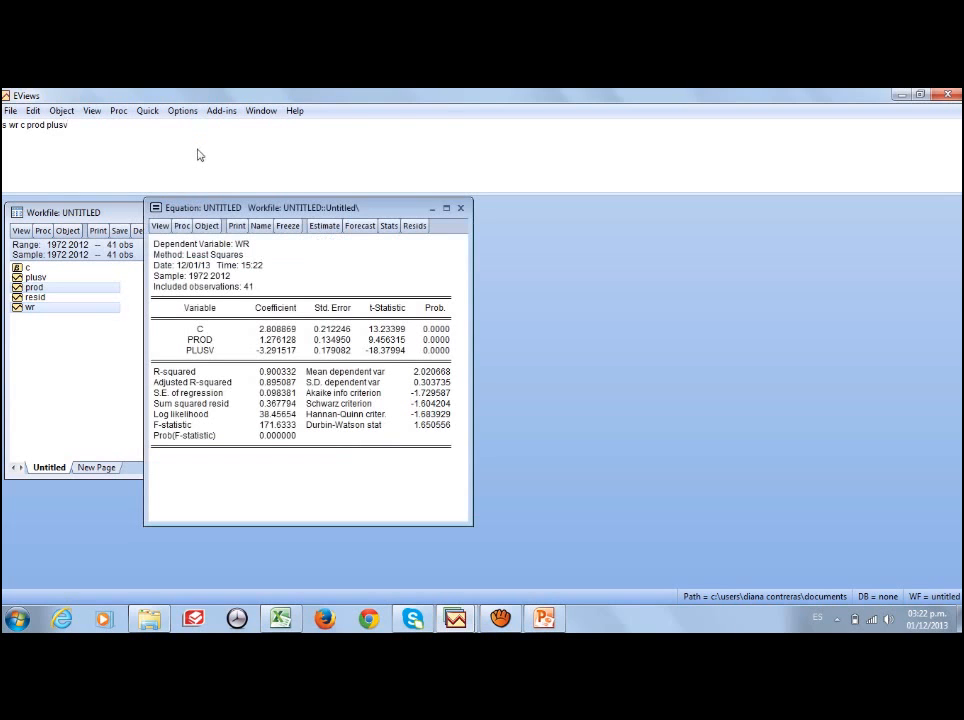
{"action": "left_click", "coordinate": [446, 207]}
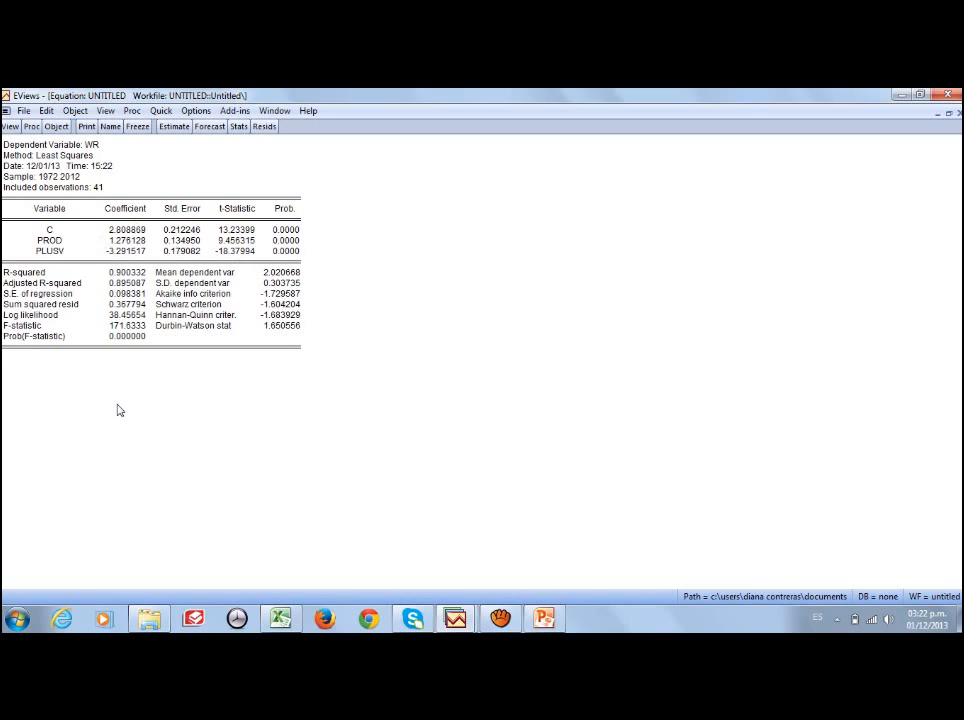
Step: Run the Histogram - Normality Test on the equation's residuals
{"action": "left_click", "coordinate": [10, 127]}
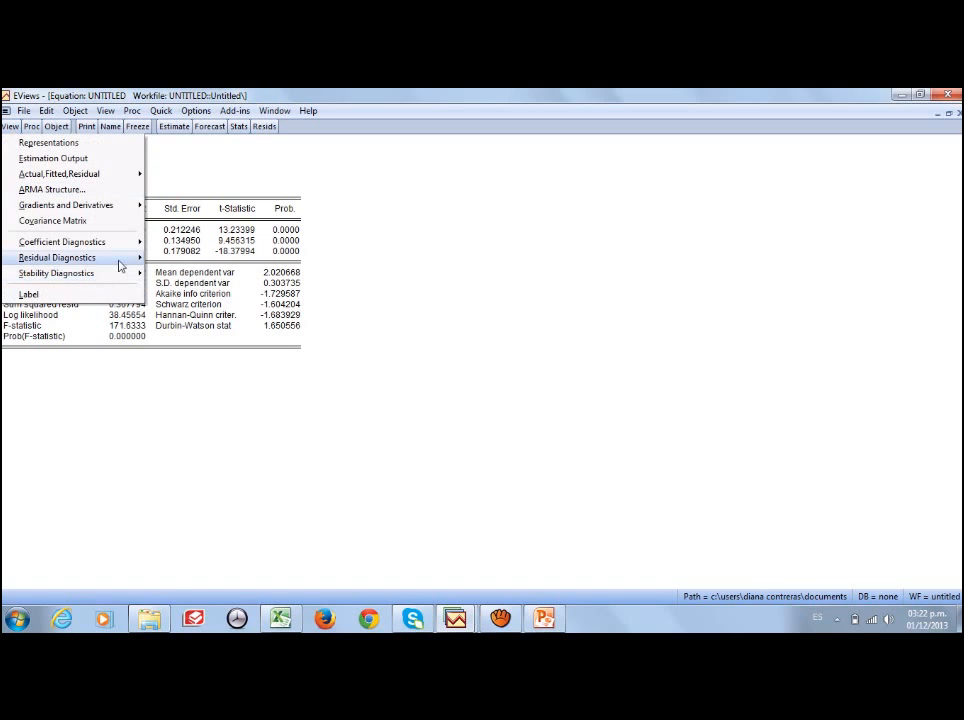
{"action": "mouse_move", "coordinate": [121, 266]}
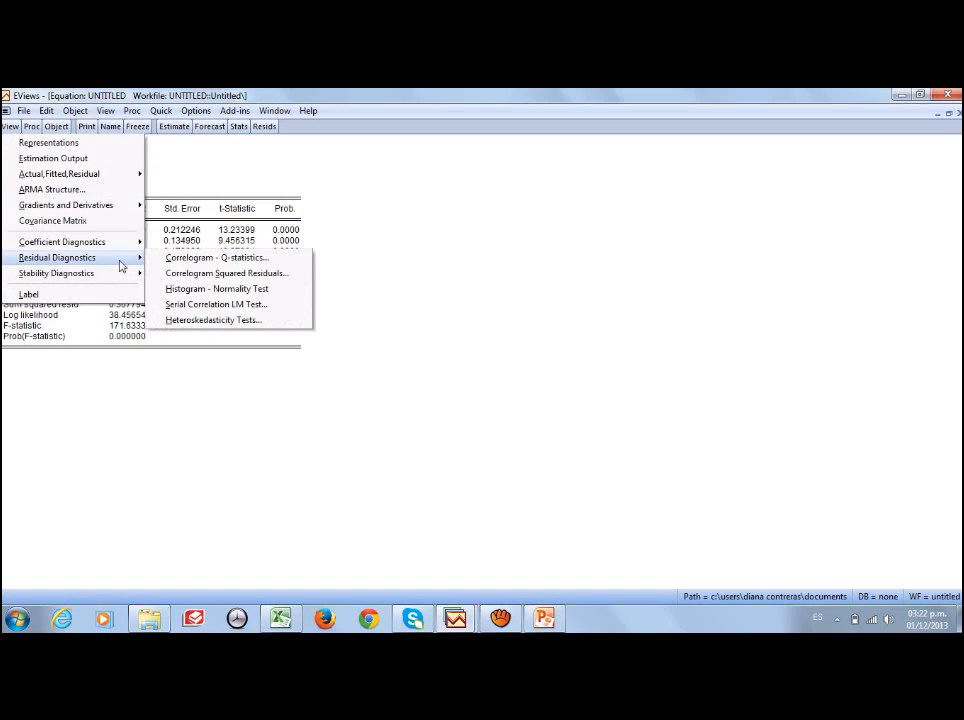
{"action": "left_click", "coordinate": [236, 295]}
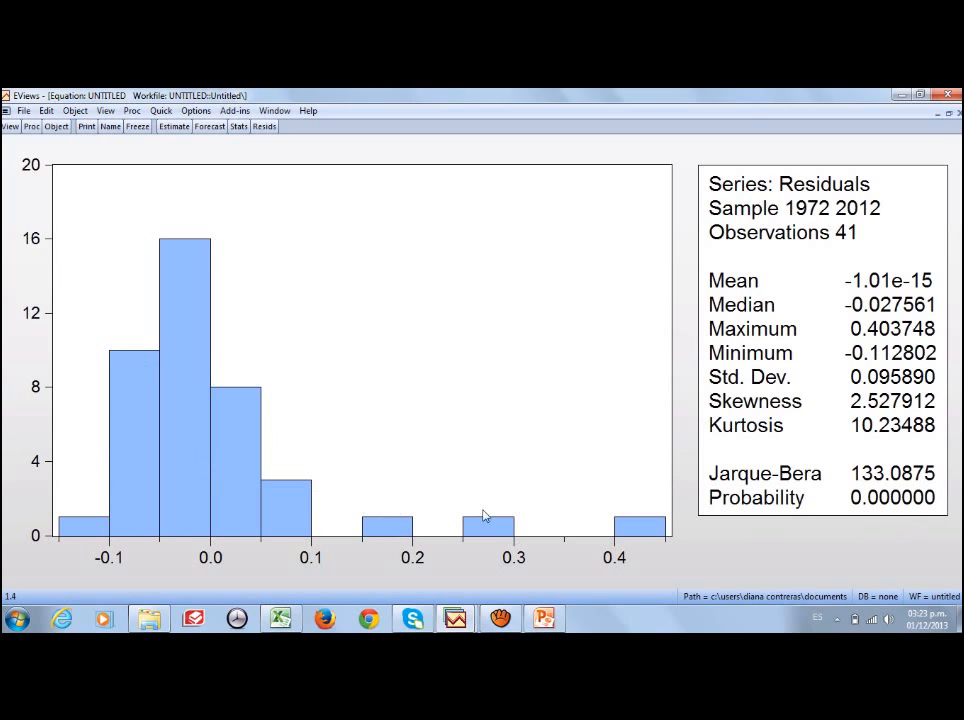
Step: Run the White heteroskedasticity test on the equation's residuals, including White cross terms
{"action": "left_click", "coordinate": [9, 126]}
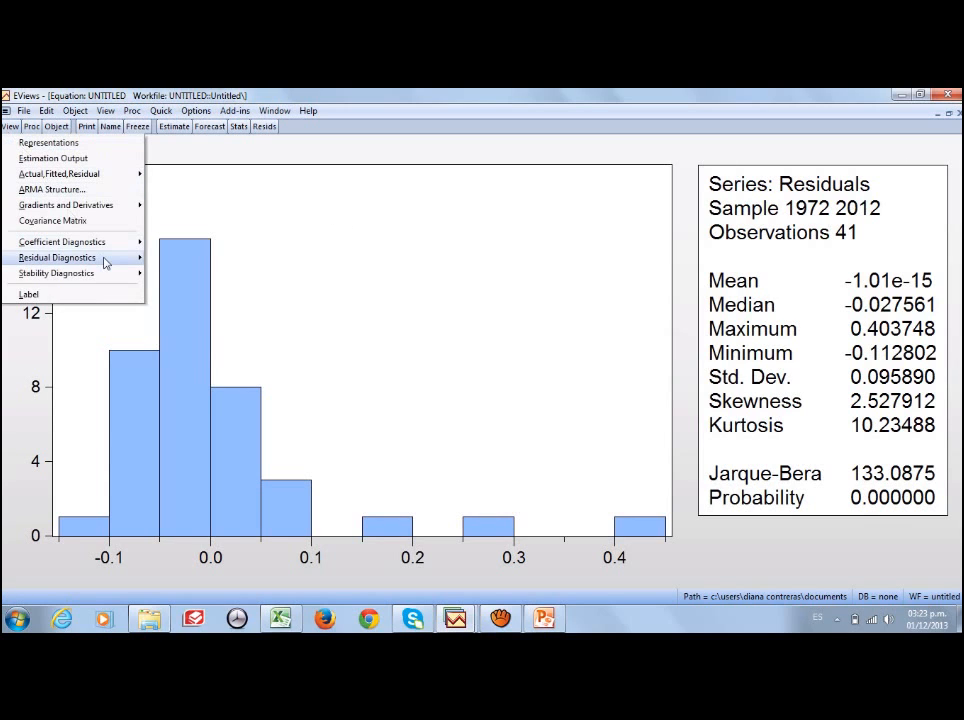
{"action": "mouse_move", "coordinate": [105, 263]}
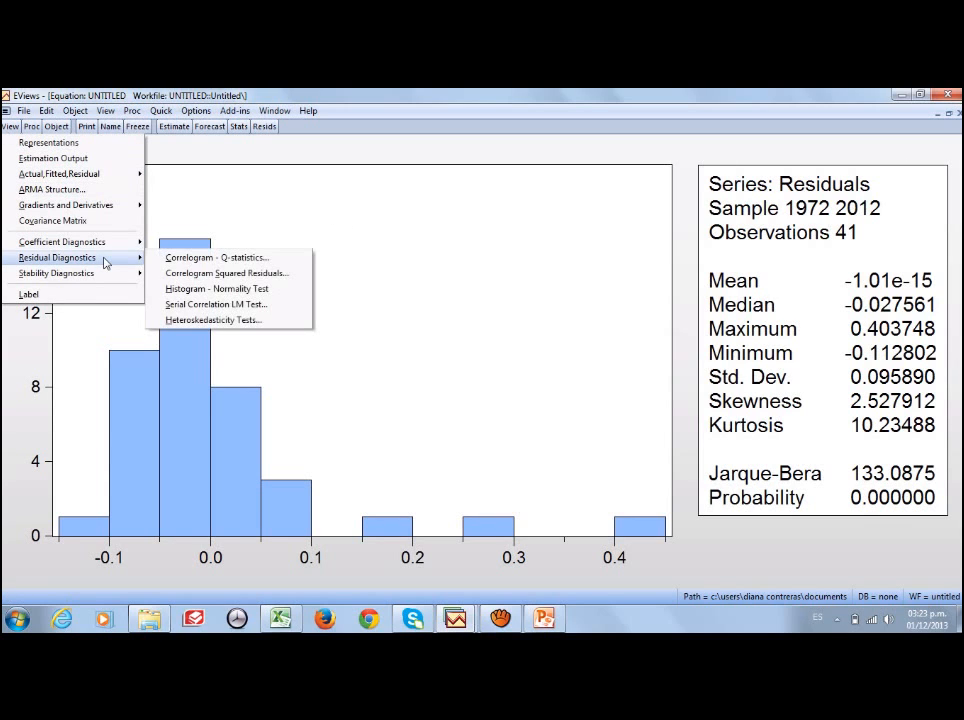
{"action": "left_click", "coordinate": [240, 320]}
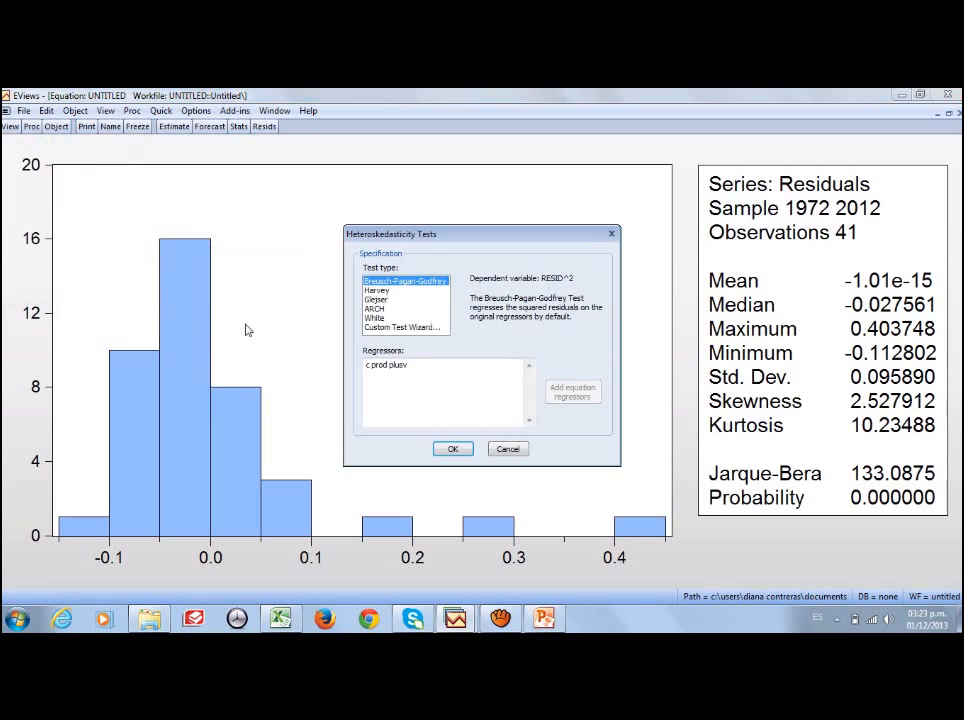
{"action": "left_click", "coordinate": [376, 318]}
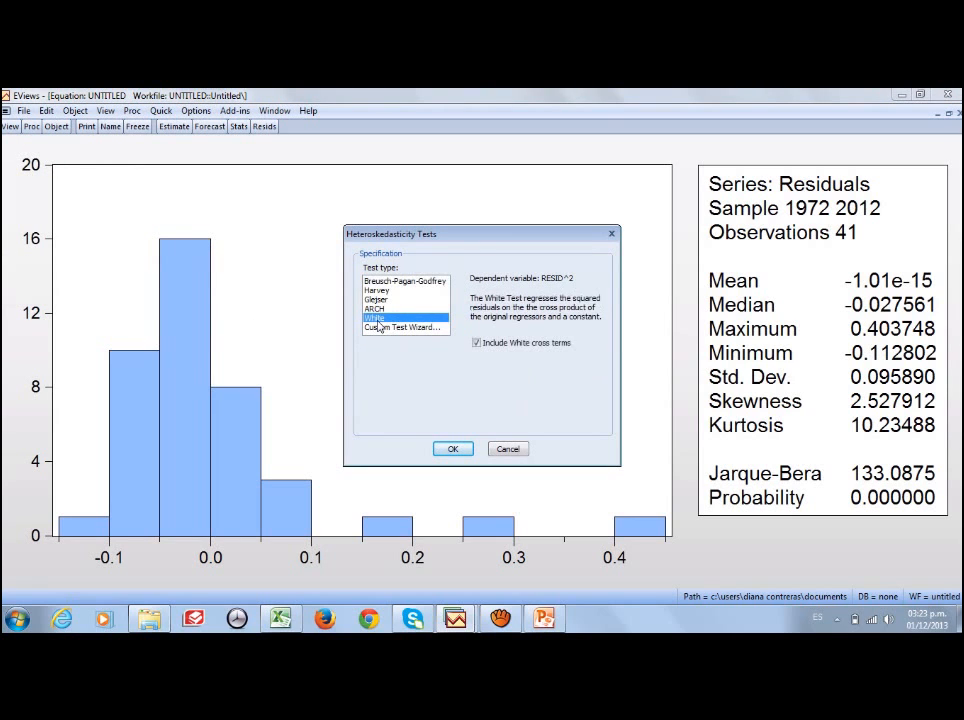
{"action": "left_click", "coordinate": [452, 450]}
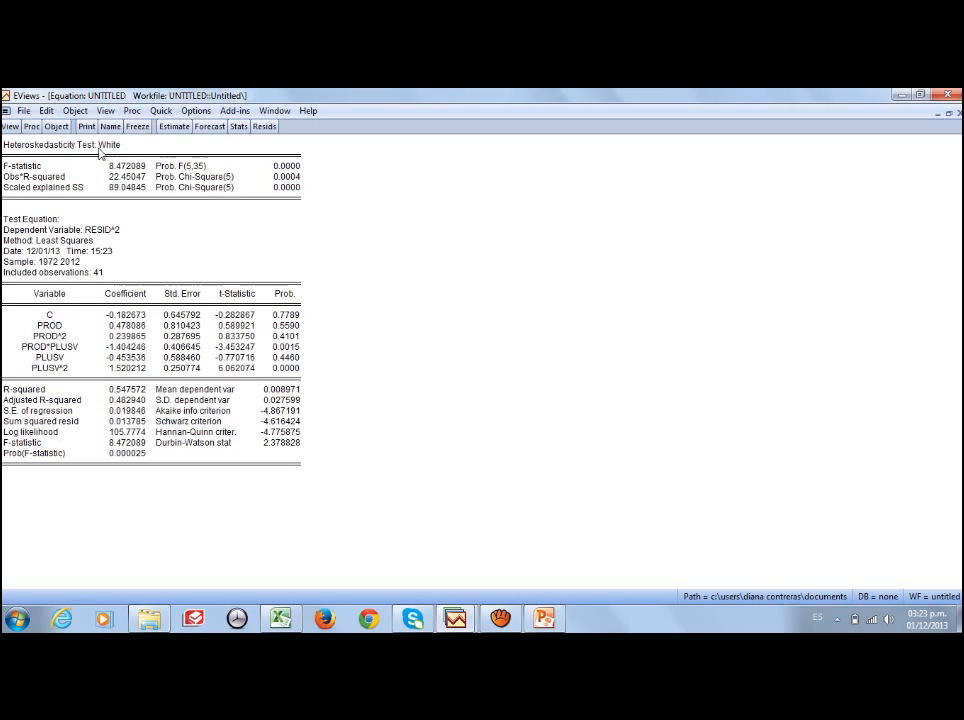
Step: Run the Serial Correlation LM Test on the residuals with 2 lags included
{"action": "left_click", "coordinate": [10, 127]}
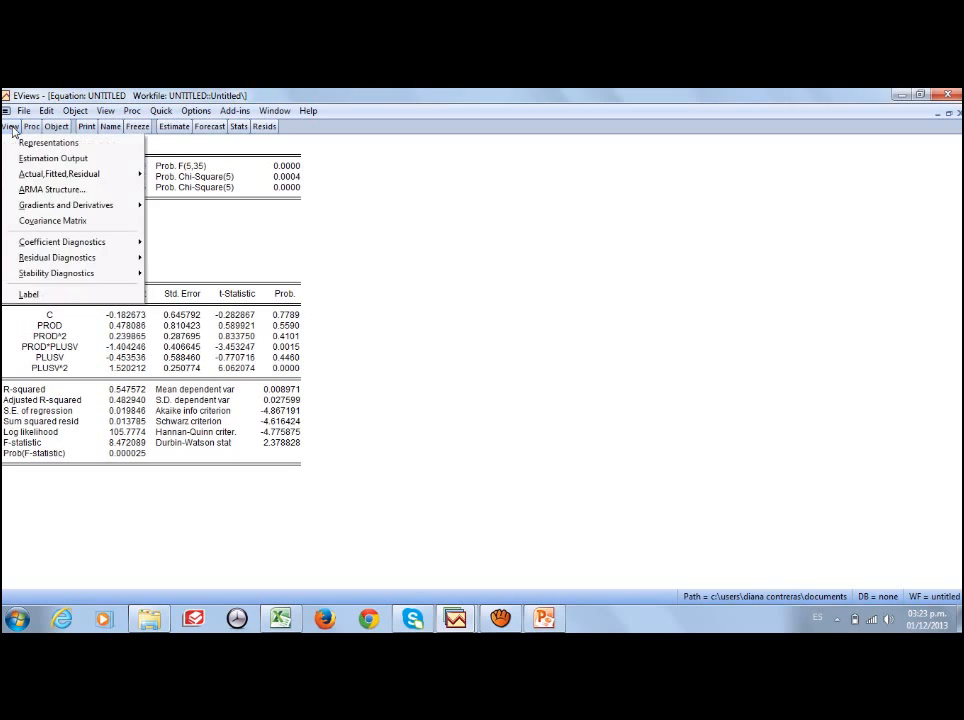
{"action": "mouse_move", "coordinate": [103, 265]}
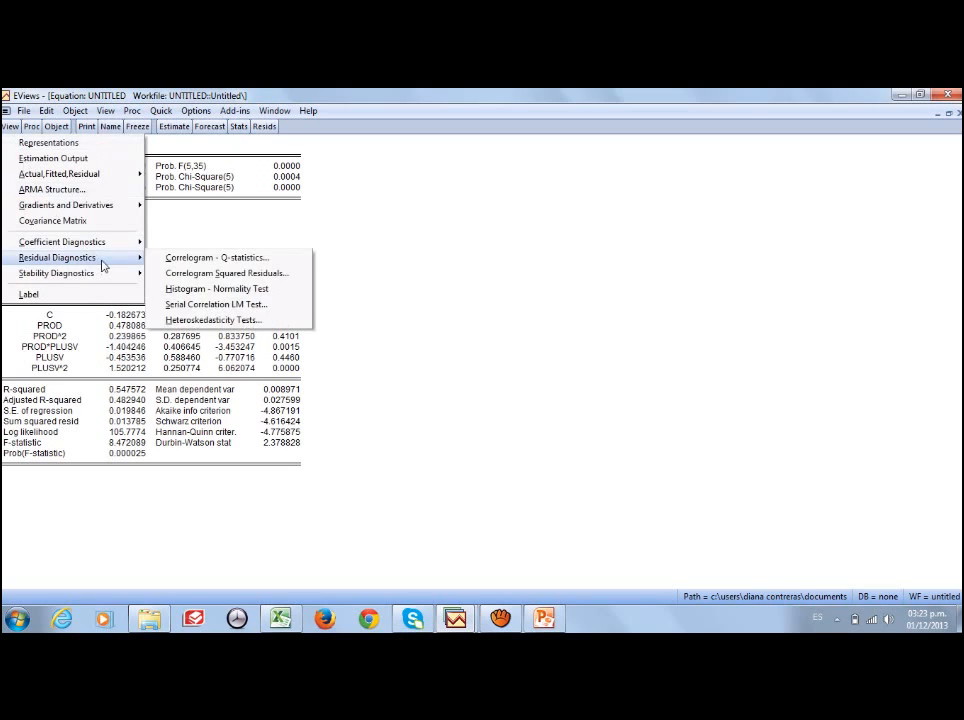
{"action": "left_click", "coordinate": [274, 309]}
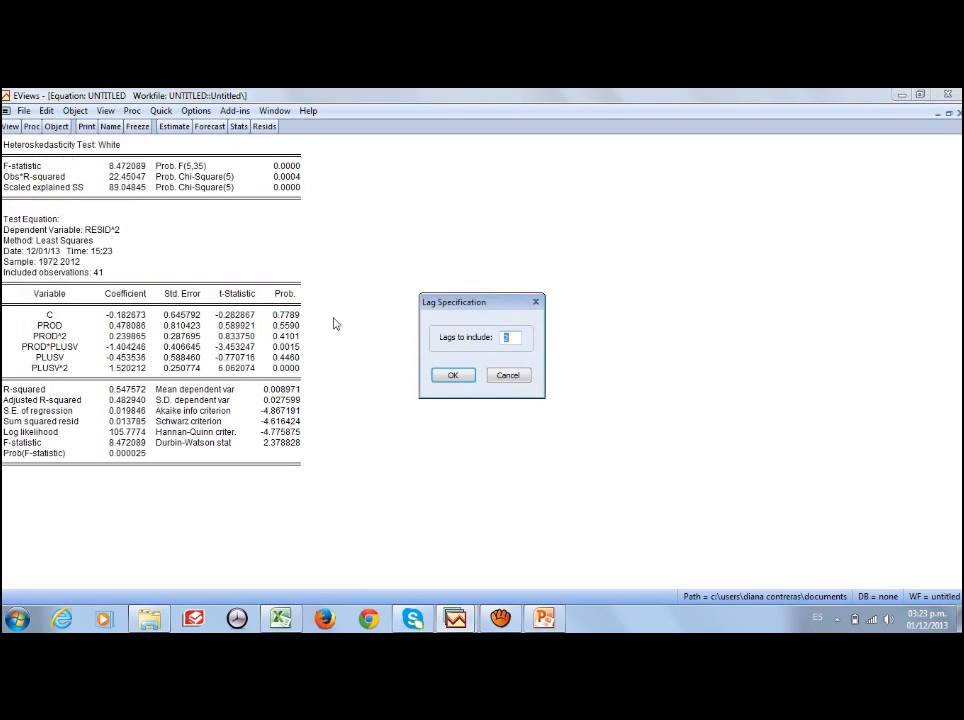
{"action": "left_click", "coordinate": [449, 375]}
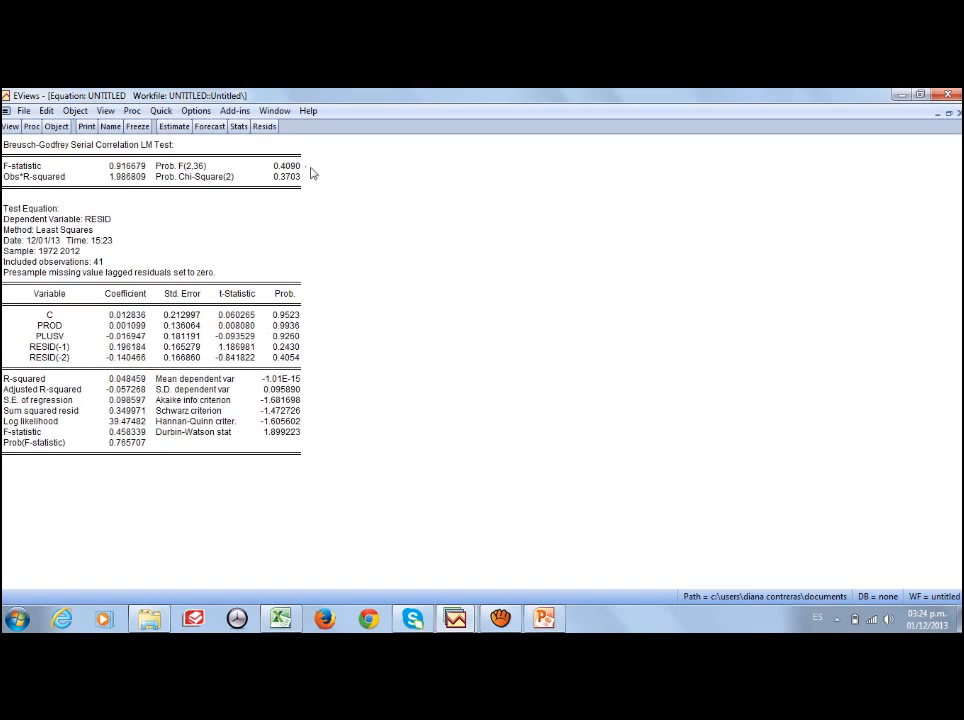
Step: Restore and widen the equation window and display the residual, actual and fitted graph
{"action": "left_click", "coordinate": [949, 114]}
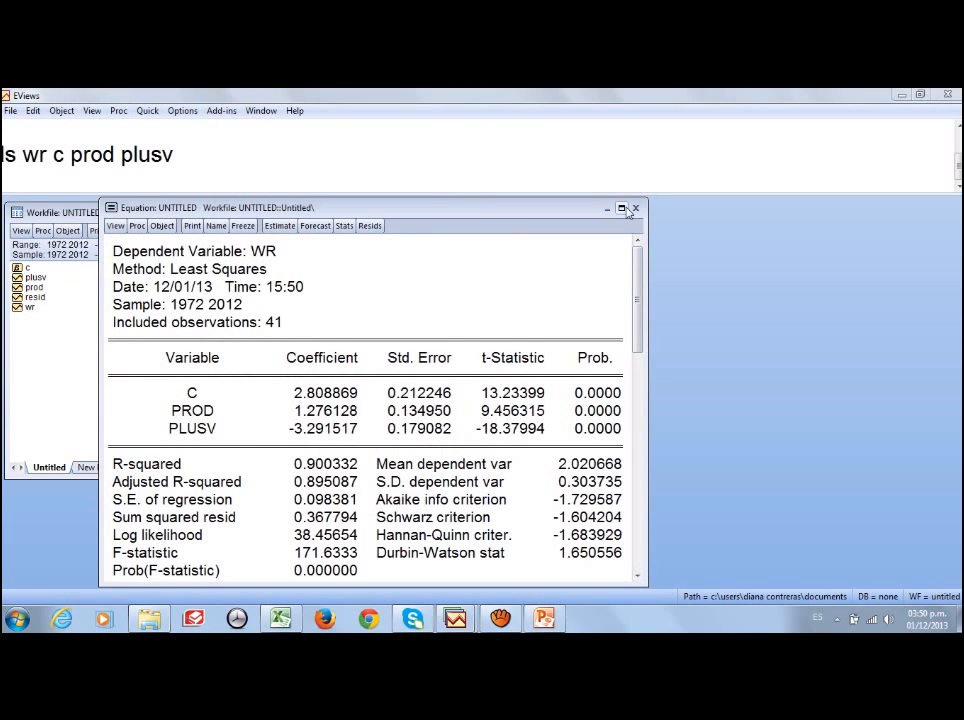
{"action": "left_click_drag", "start_coordinate": [647, 262], "coordinate": [746, 266]}
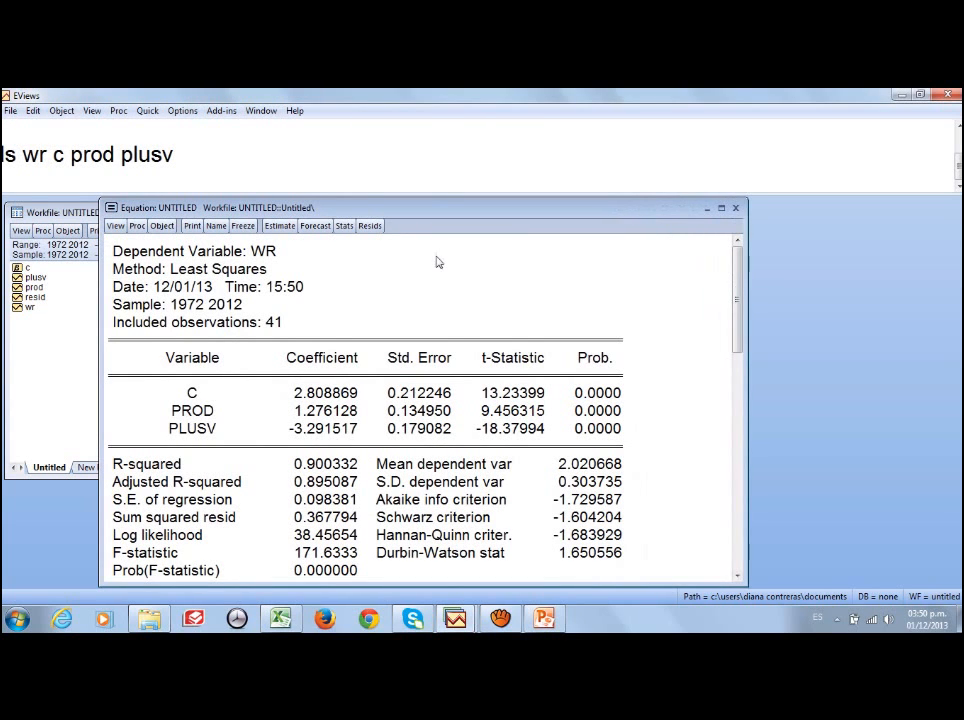
{"action": "left_click", "coordinate": [377, 229]}
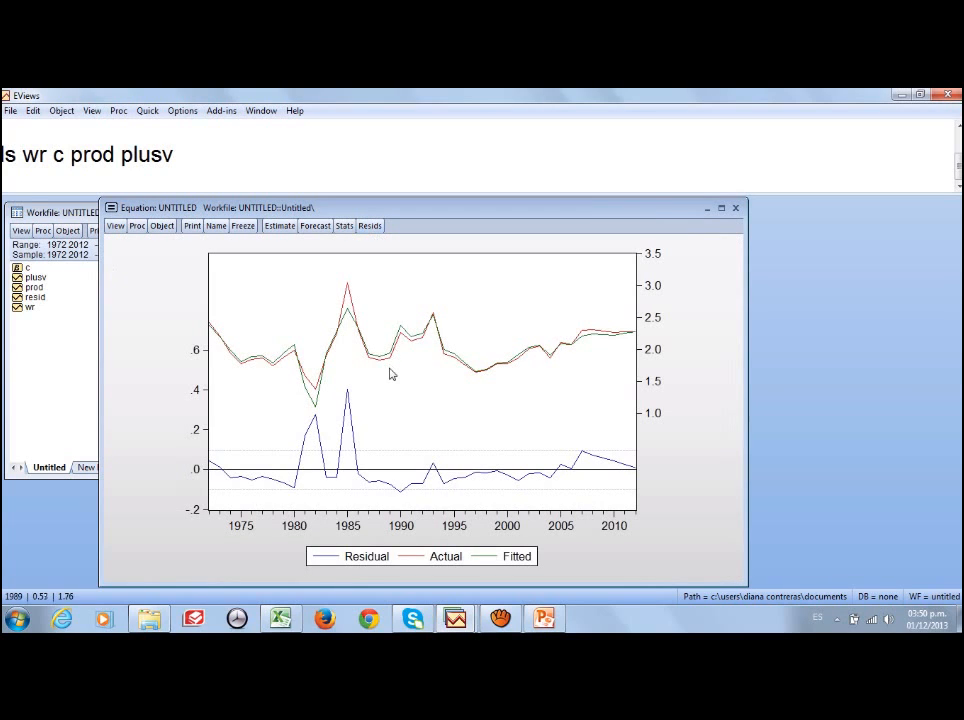
Step: Close the residual, actual and fitted graph and delete its untitled equation
{"action": "mouse_move", "coordinate": [349, 398]}
{"action": "mouse_move", "coordinate": [318, 421]}
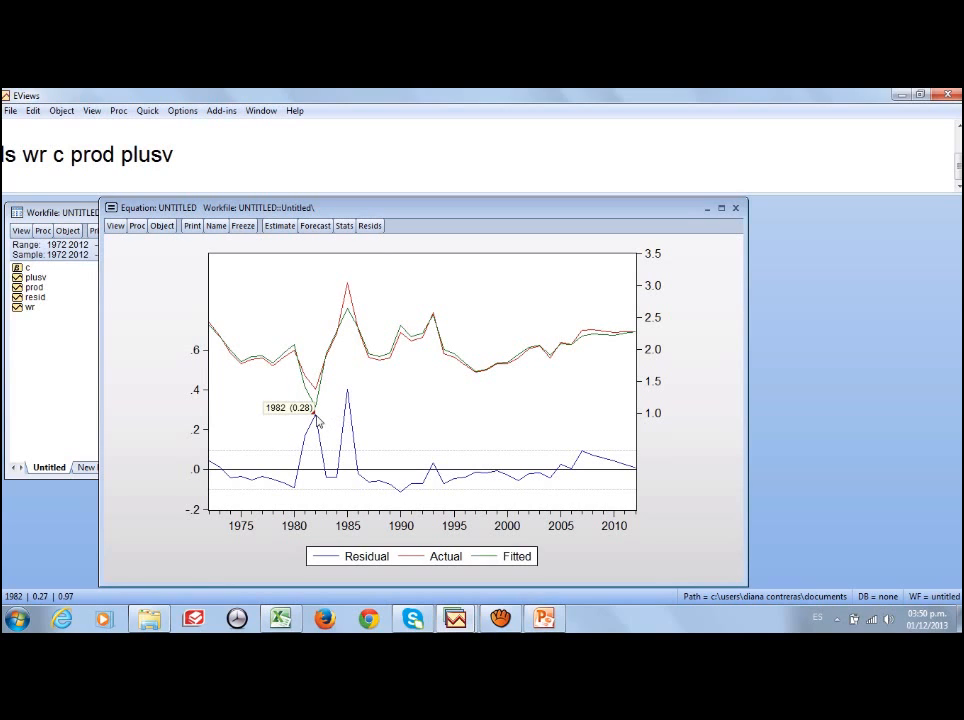
{"action": "mouse_move", "coordinate": [306, 441]}
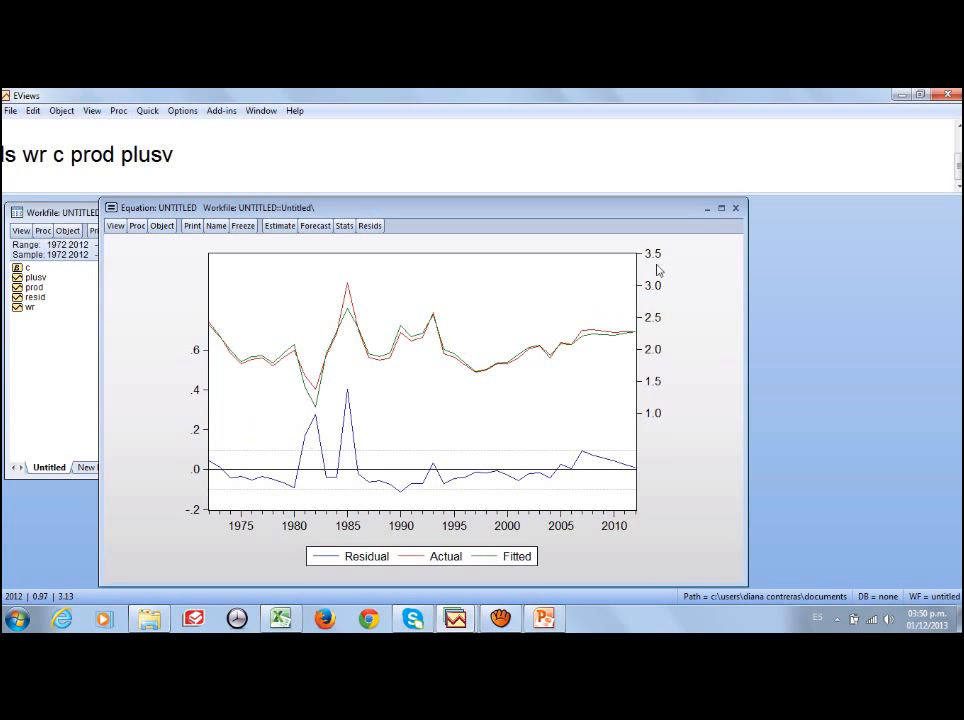
{"action": "left_click", "coordinate": [736, 209]}
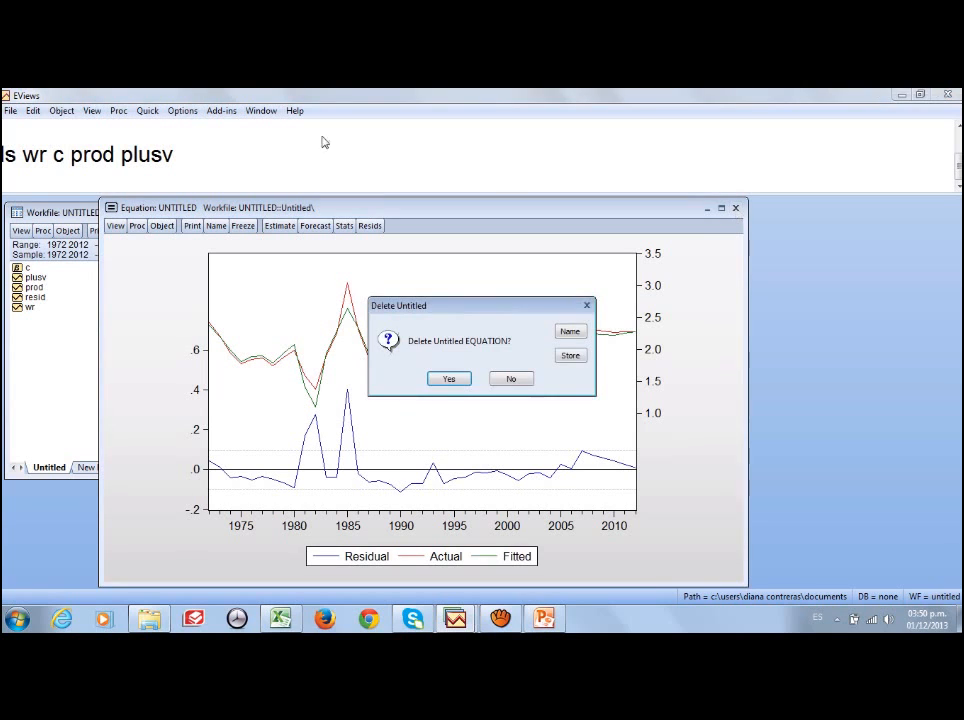
{"action": "left_click", "coordinate": [449, 377]}
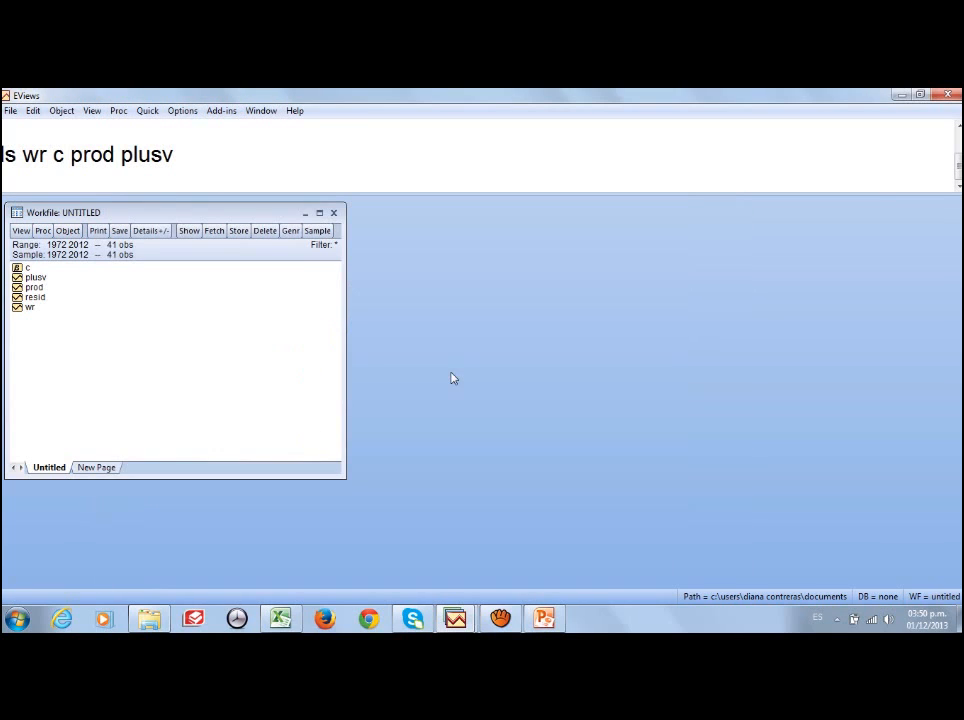
{"action": "left_click", "coordinate": [192, 154]}
{"action": "key", "text": "Return"}
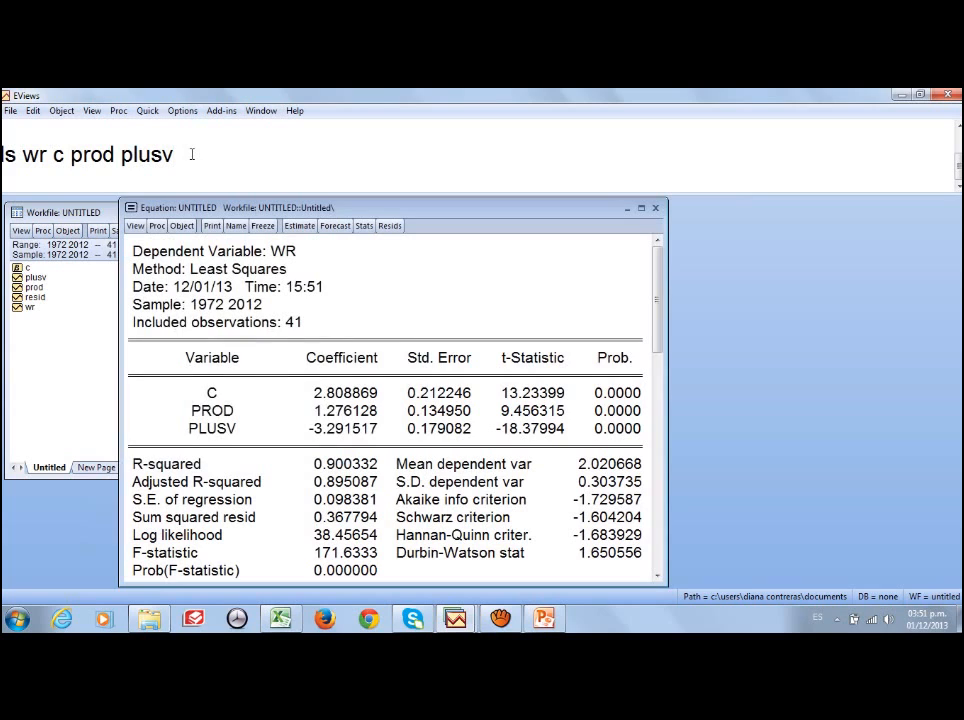
{"action": "left_click", "coordinate": [655, 208]}
{"action": "left_click", "coordinate": [452, 385]}
Step: Generate a new series named out with every observation equal to 0
{"action": "type", "text": "genr o"}
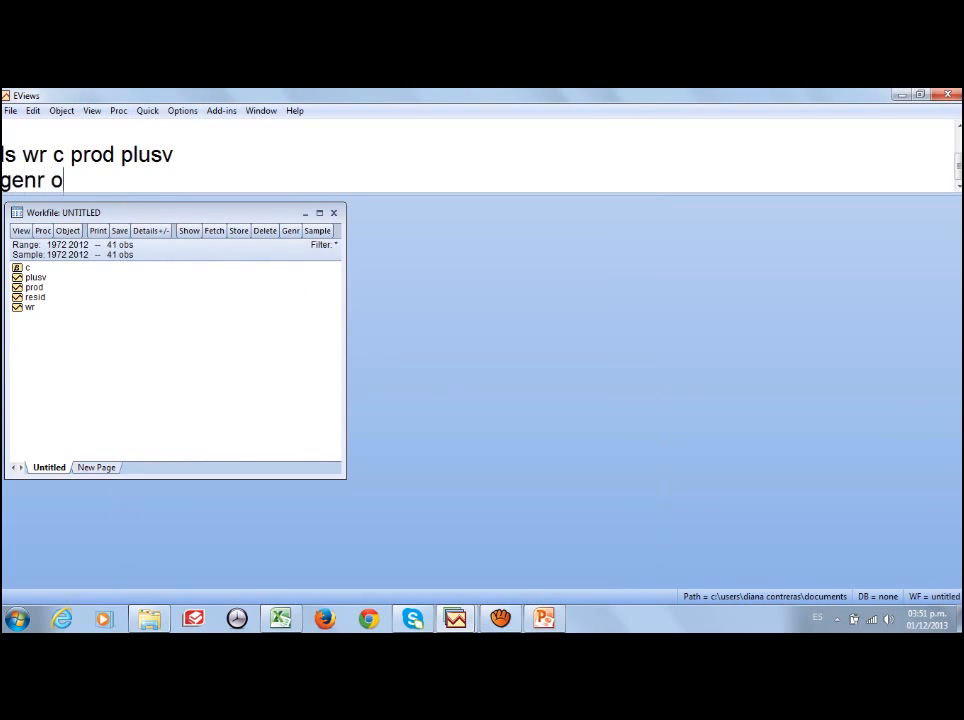
{"action": "type", "text": "ut=0"}
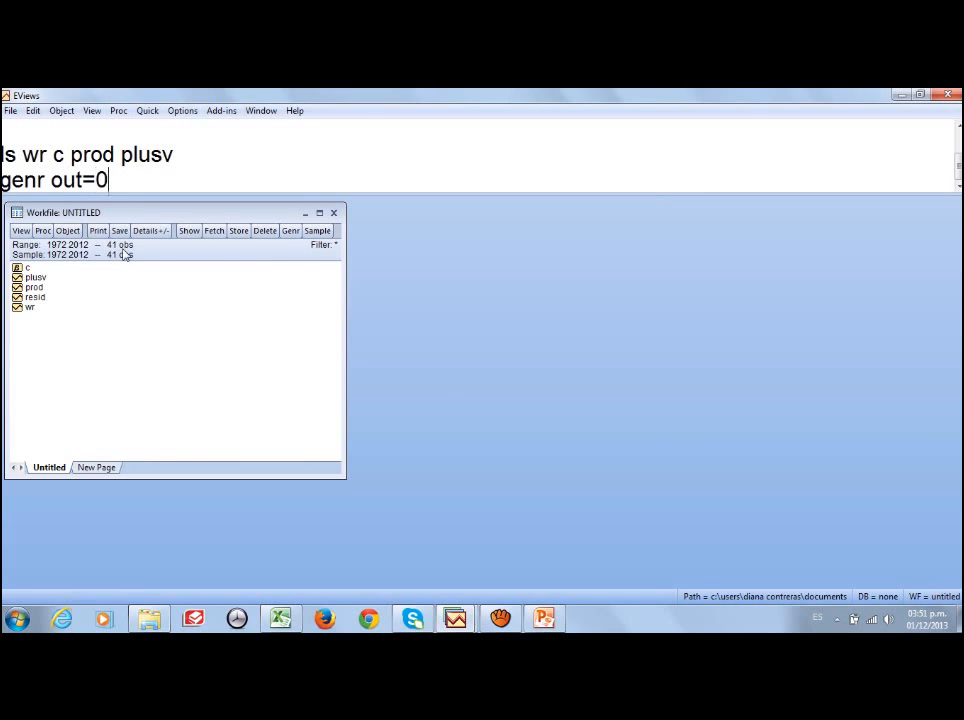
{"action": "key", "text": "Return"}
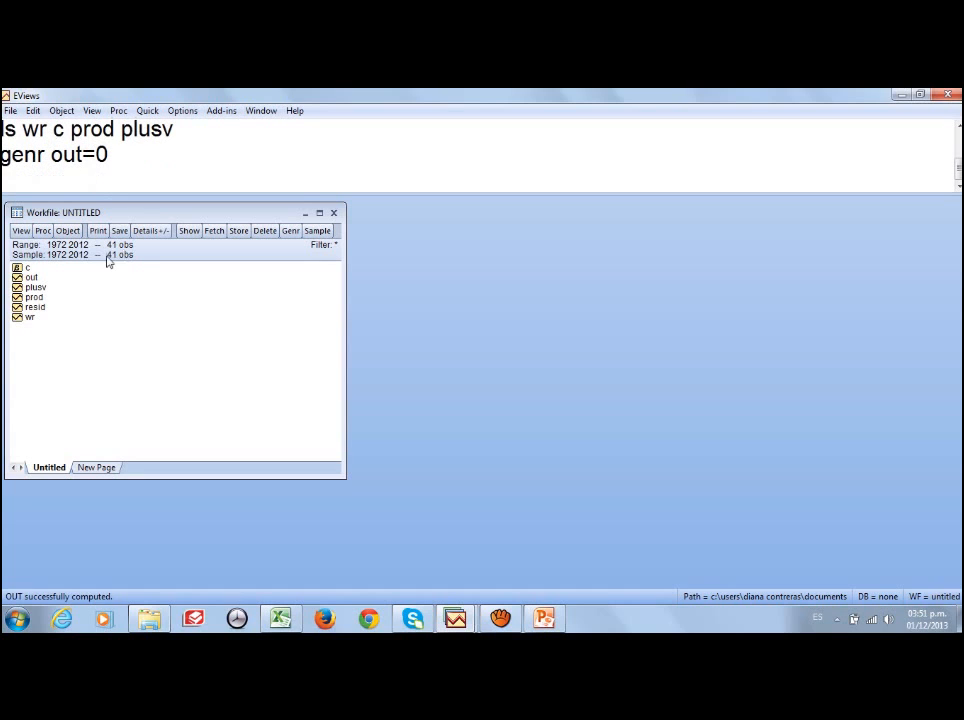
Step: Edit the OUT series so that 1981, 1982 and 1985 each have the value 1, and close its spreadsheet
{"action": "double_click", "coordinate": [33, 279]}
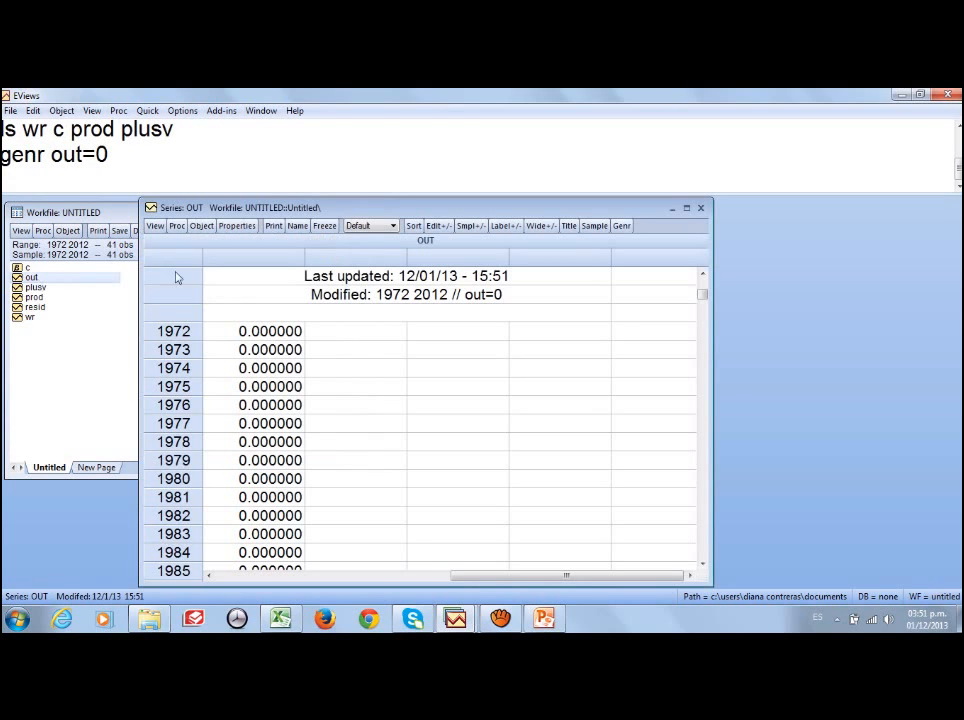
{"action": "left_click", "coordinate": [436, 226]}
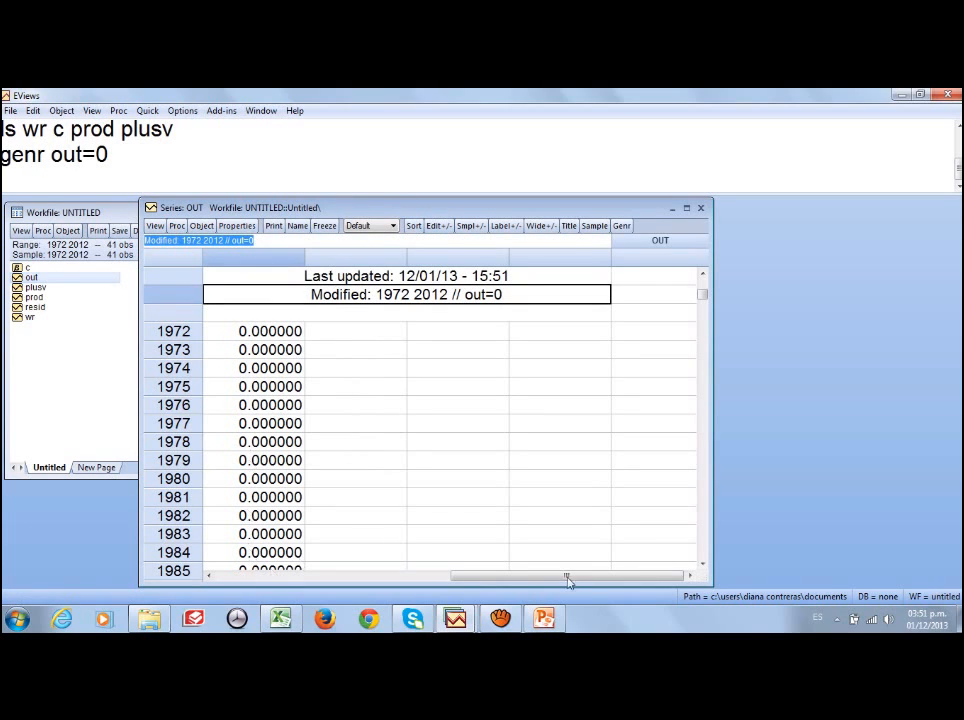
{"action": "left_click", "coordinate": [703, 565]}
{"action": "left_click", "coordinate": [703, 565]}
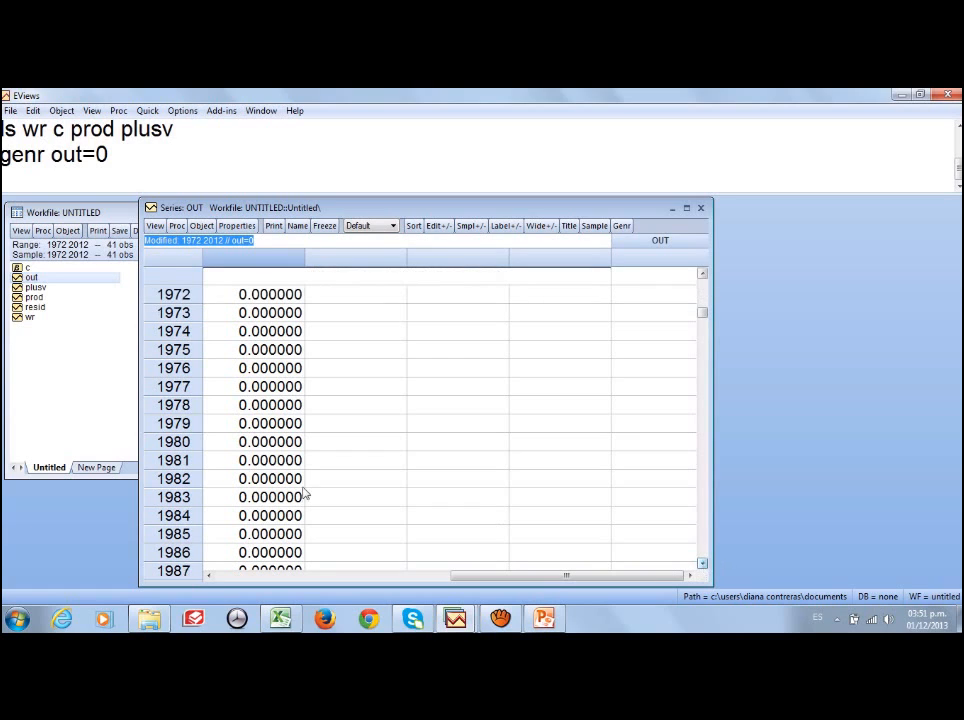
{"action": "left_click", "coordinate": [270, 534]}
{"action": "type", "text": "1"}
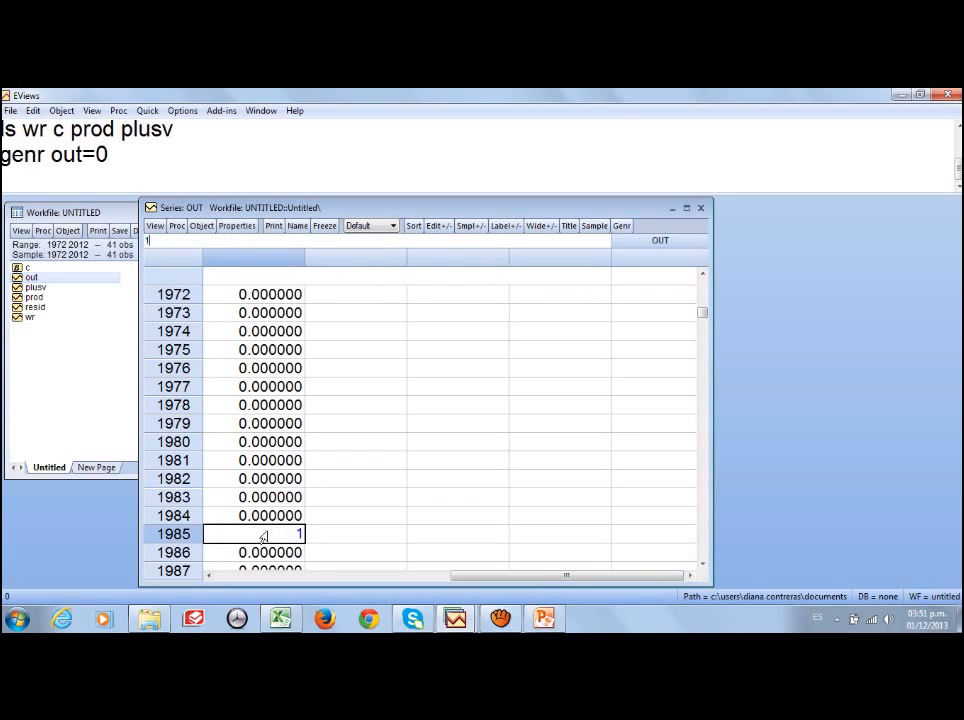
{"action": "left_click", "coordinate": [270, 479]}
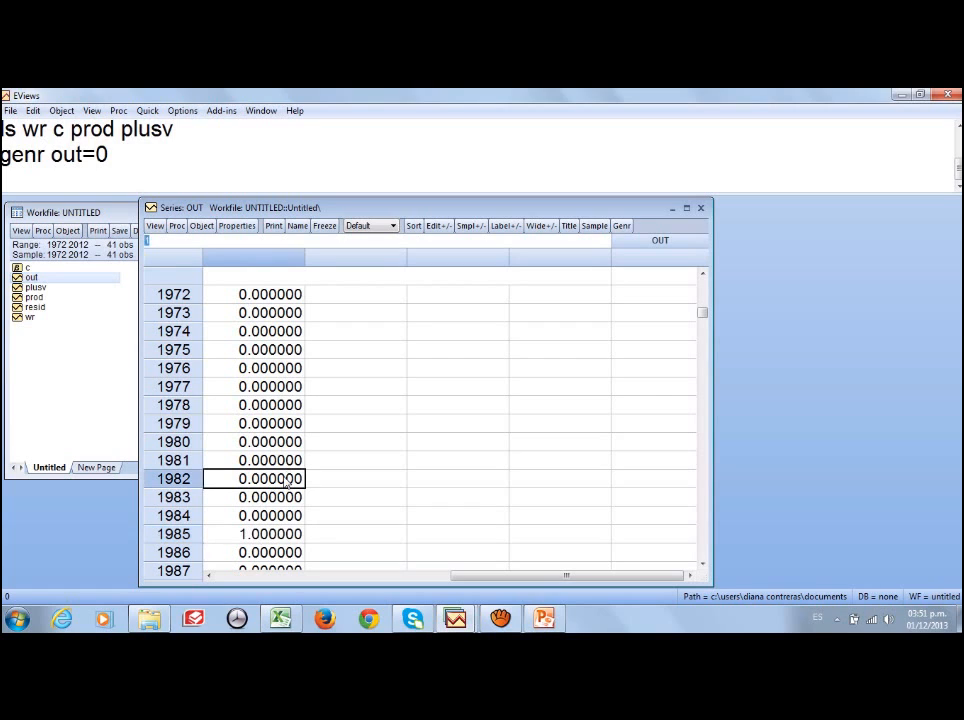
{"action": "type", "text": "1"}
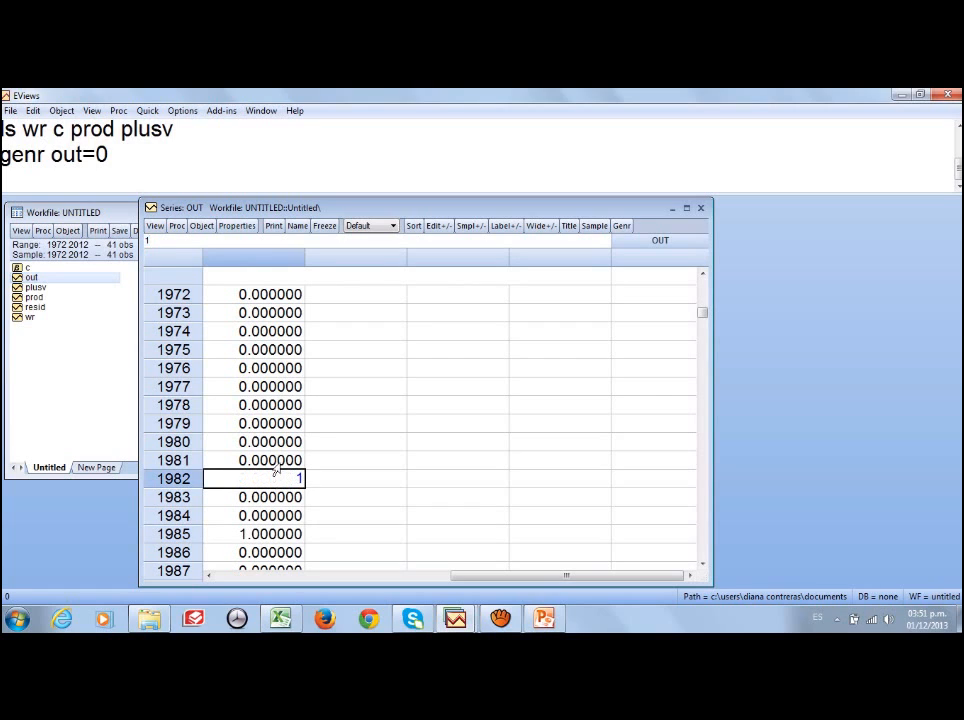
{"action": "left_click", "coordinate": [283, 461]}
{"action": "type", "text": "1"}
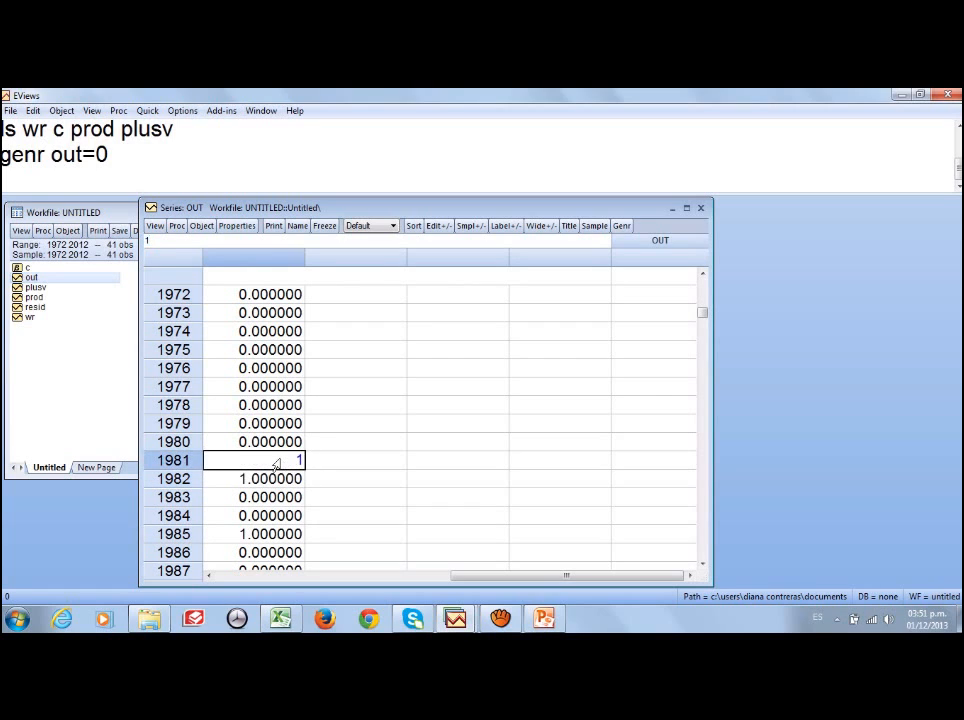
{"action": "key", "text": "Return"}
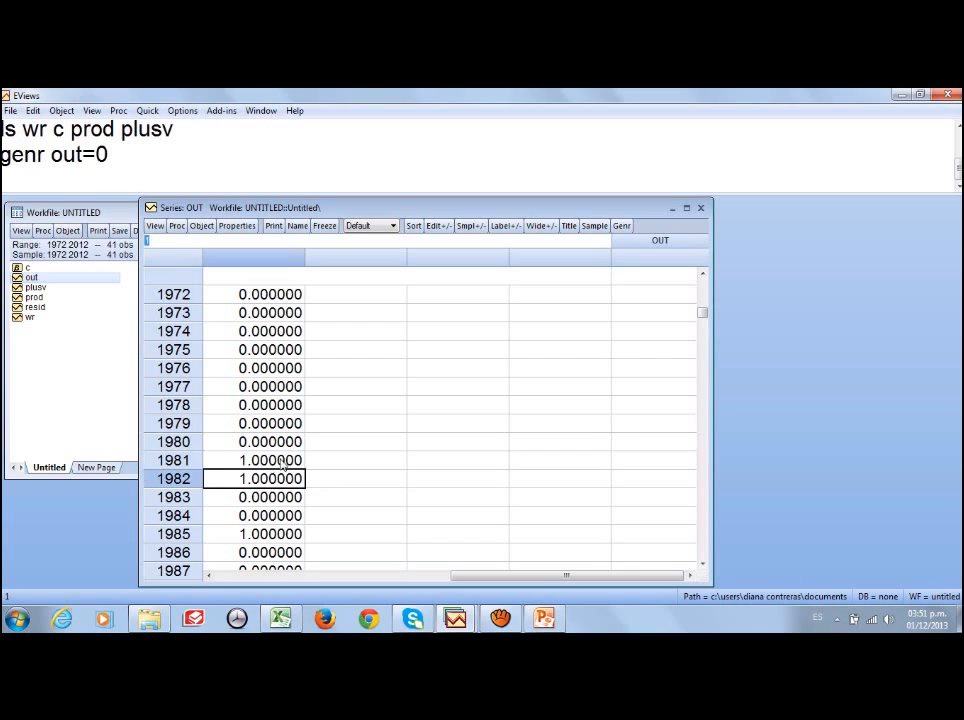
{"action": "left_click", "coordinate": [701, 209]}
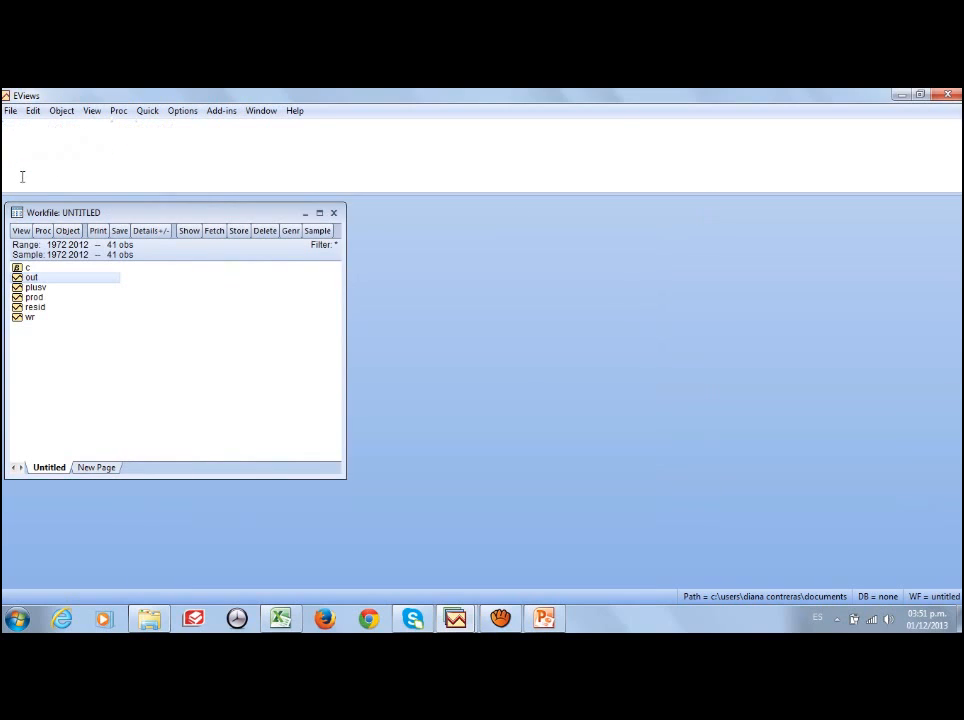
Step: Estimate WR by least squares on a constant, PROD, PLUSV and OUT
{"action": "type", "text": "ls"}
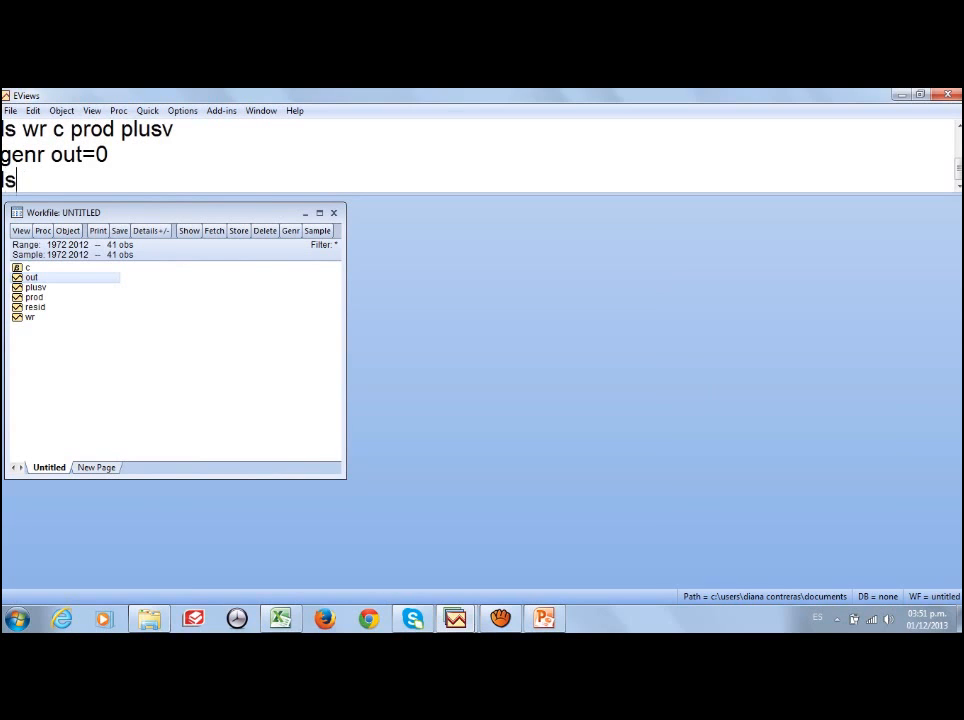
{"action": "type", "text": " wr c prod p"}
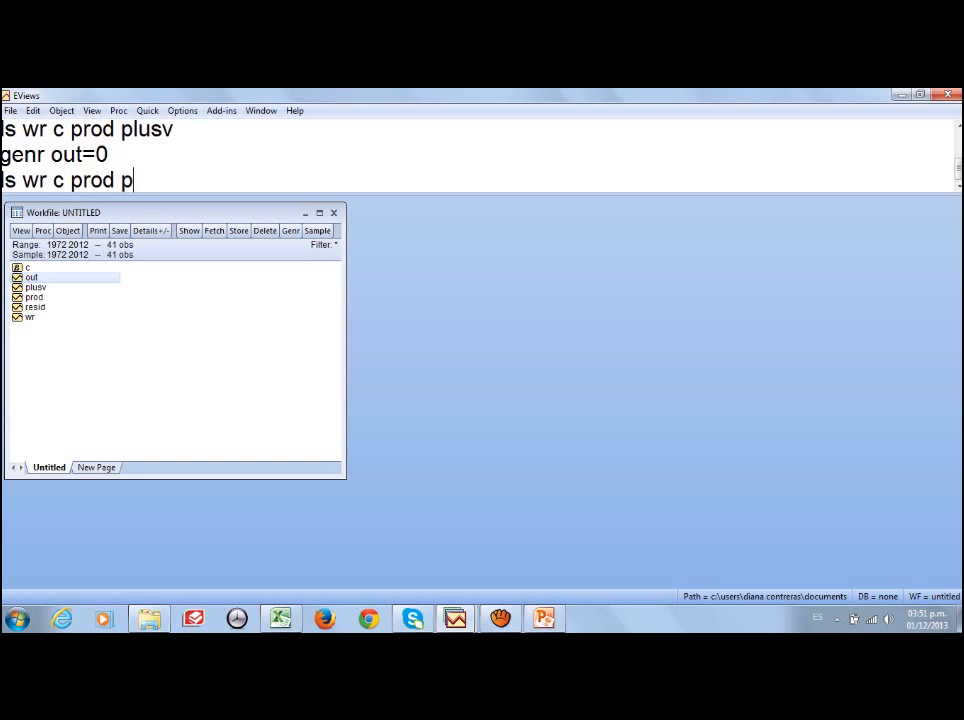
{"action": "type", "text": "lusv out"}
{"action": "key", "text": "Return"}
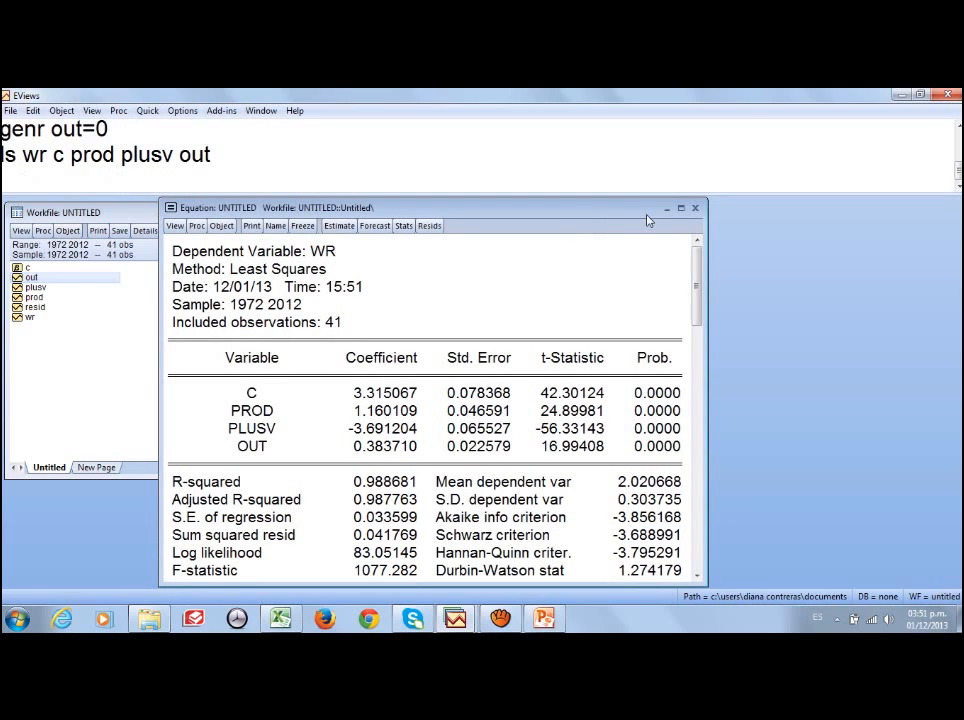
Step: Maximize the new equation's window and run the Histogram - Normality Test on its residuals
{"action": "left_click", "coordinate": [680, 209]}
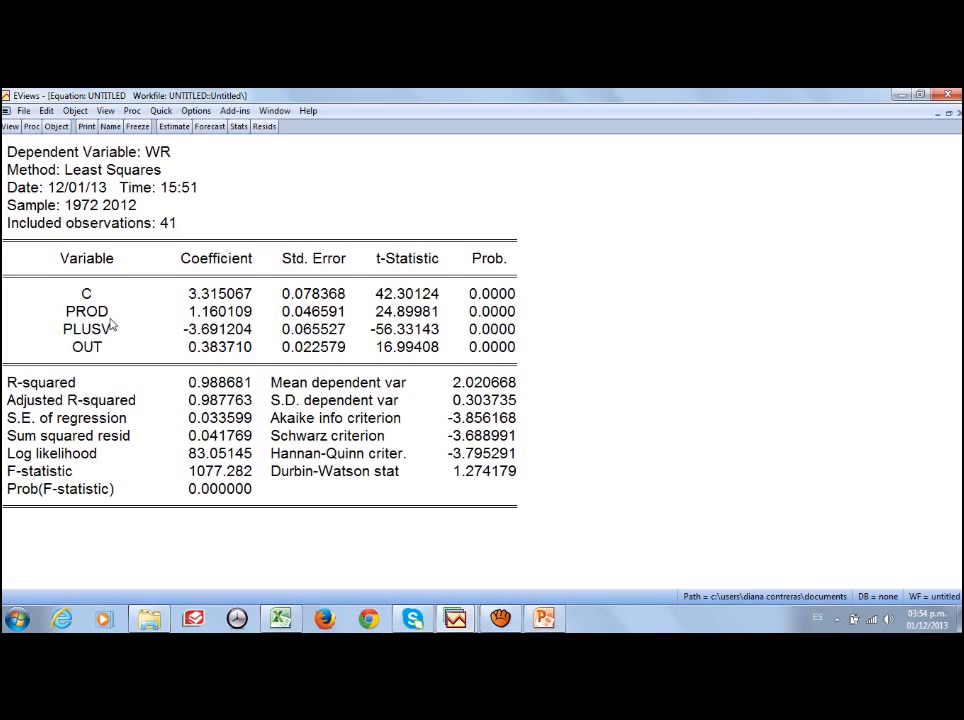
{"action": "left_click", "coordinate": [10, 127]}
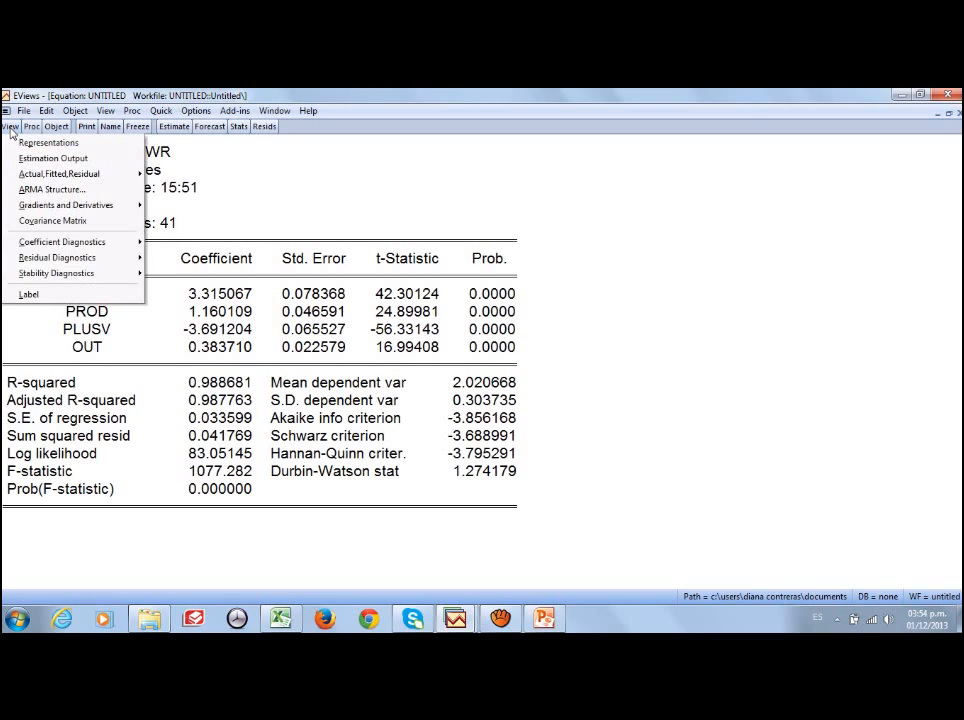
{"action": "mouse_move", "coordinate": [80, 262]}
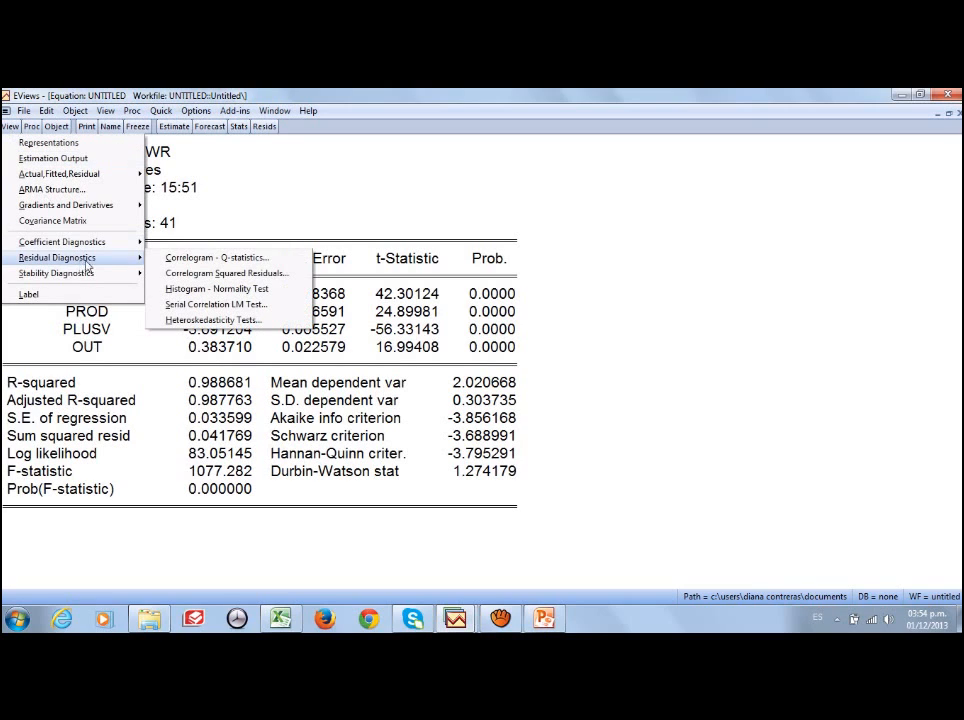
{"action": "left_click", "coordinate": [228, 289]}
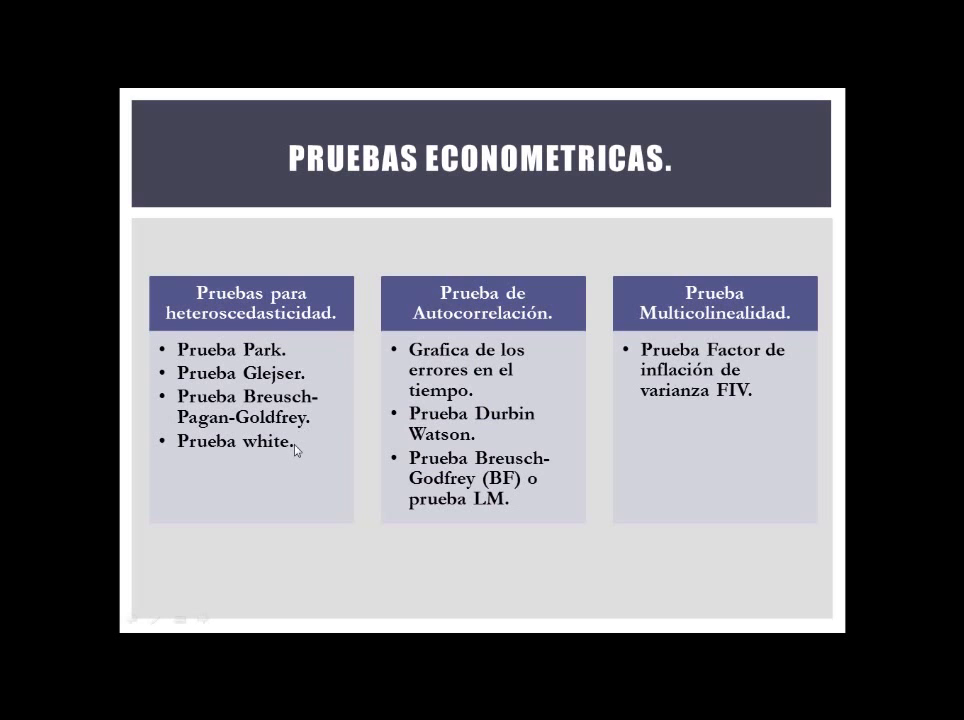
Step: Exit the slide show, switch to the EViews workfile with the EQFINAL equation and reposition the equation window
{"action": "key", "text": "Escape"}
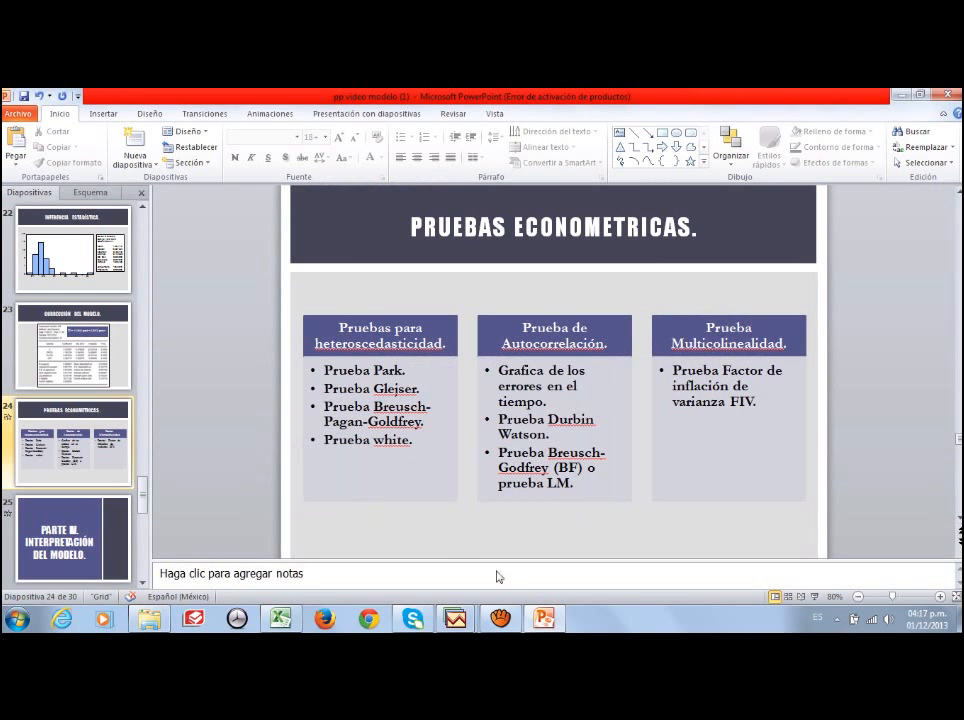
{"action": "mouse_move", "coordinate": [458, 628]}
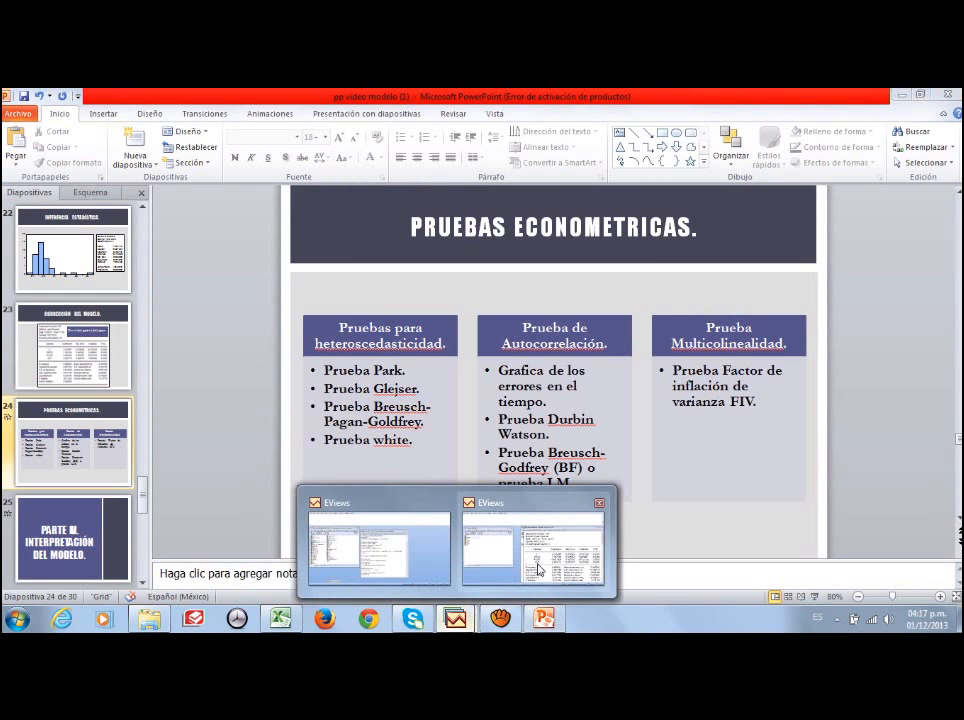
{"action": "left_click", "coordinate": [539, 570]}
{"action": "left_click_drag", "start_coordinate": [766, 214], "coordinate": [541, 177]}
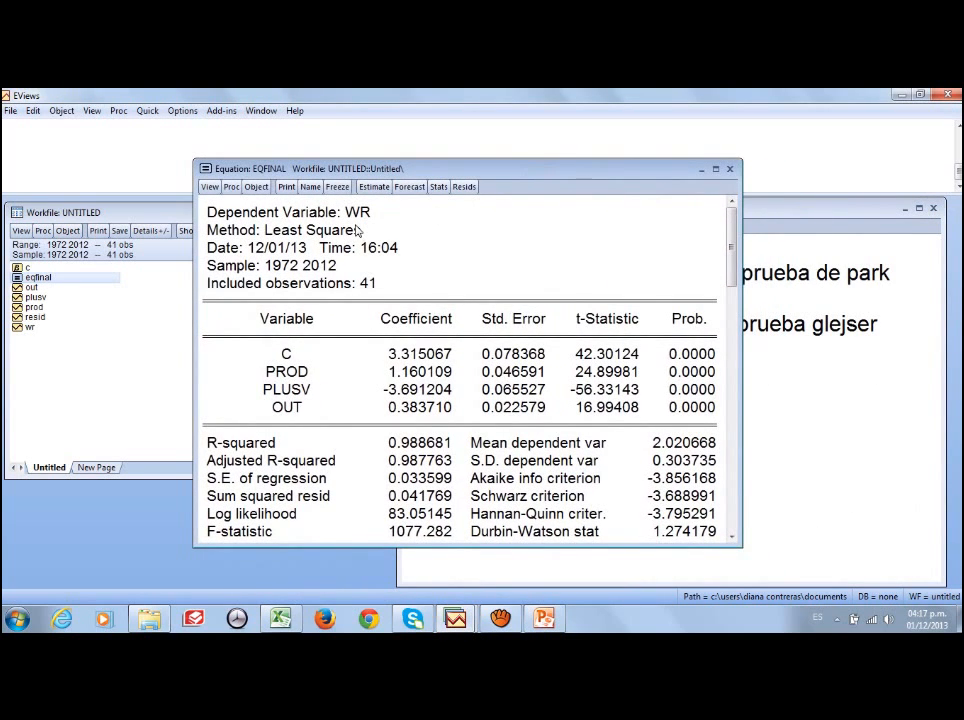
Step: Make an ordinary residual series named U from EQFINAL, then close the series and minimize the equation
{"action": "left_click", "coordinate": [233, 188]}
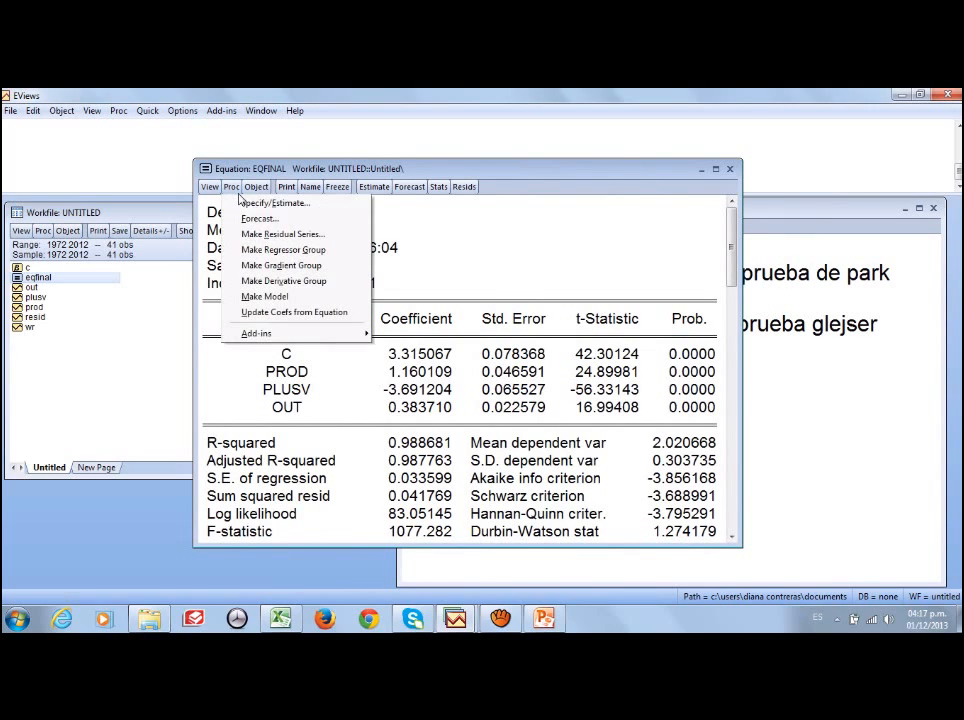
{"action": "left_click", "coordinate": [296, 238]}
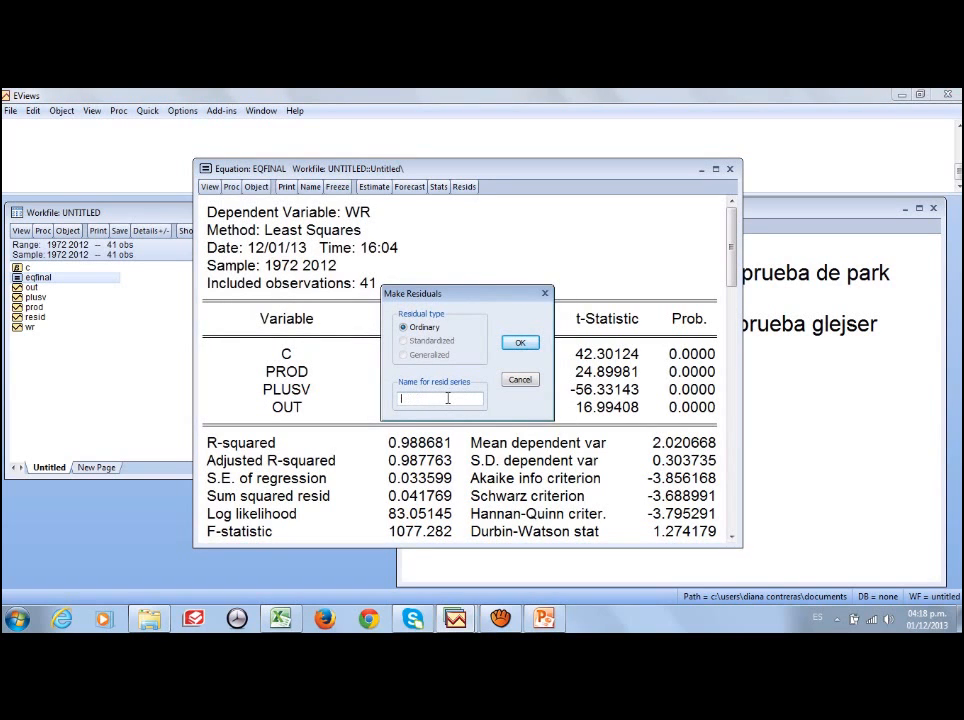
{"action": "left_click", "coordinate": [520, 343]}
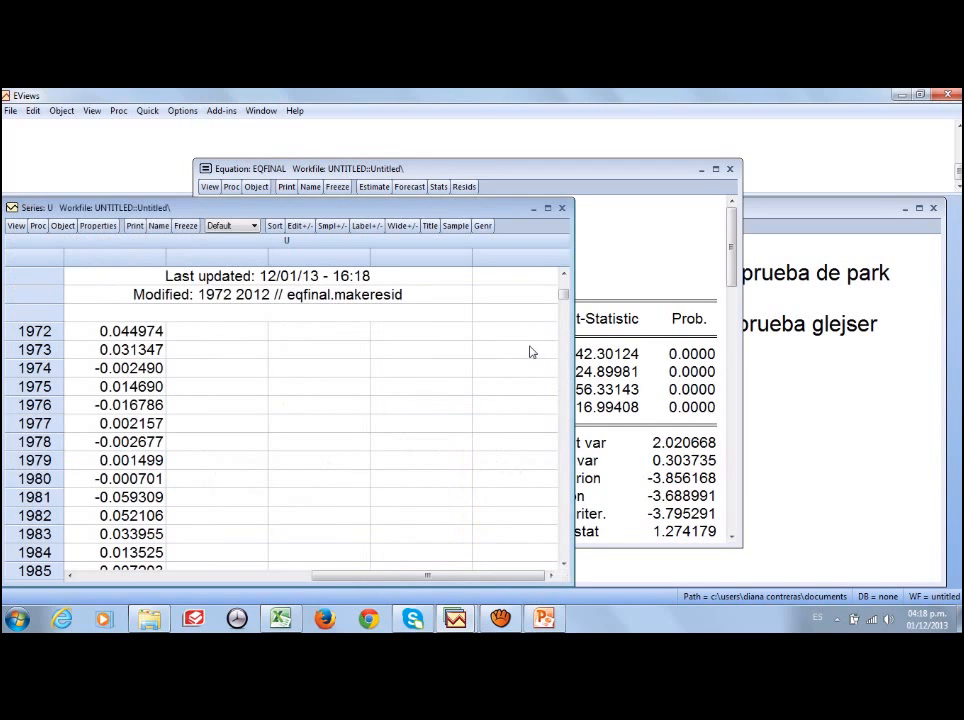
{"action": "left_click", "coordinate": [562, 209]}
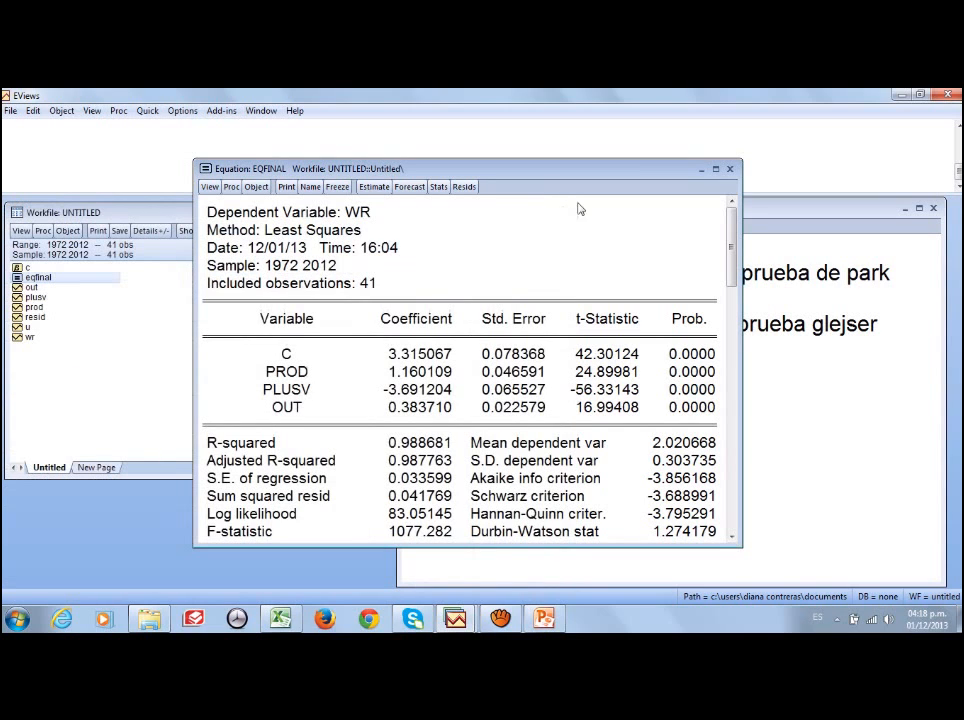
{"action": "left_click", "coordinate": [701, 170]}
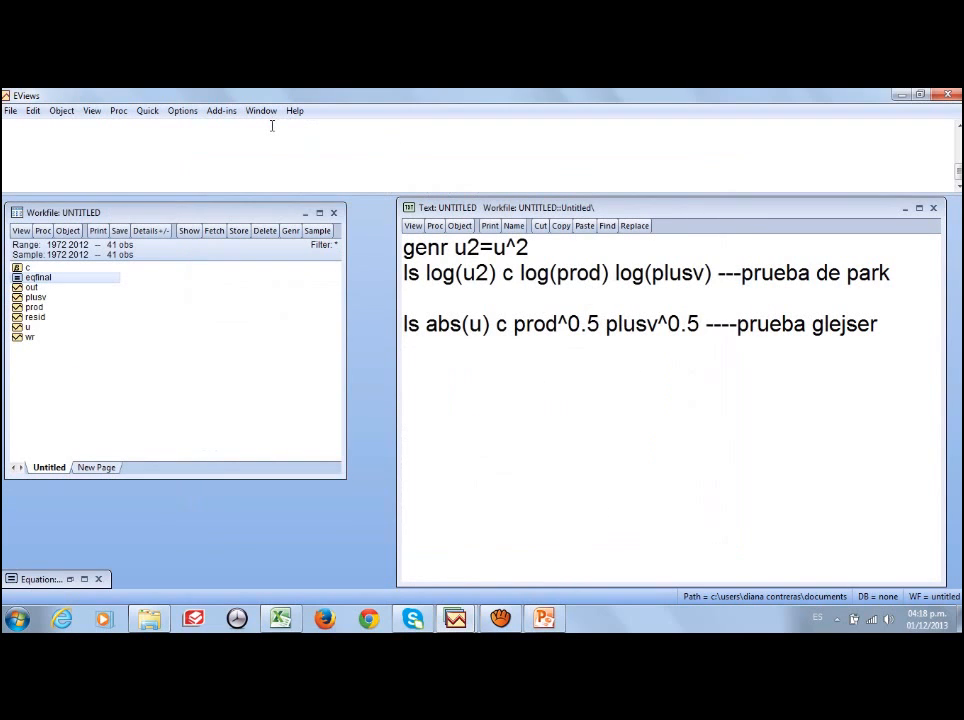
{"action": "type", "text": "genr u2=u"}
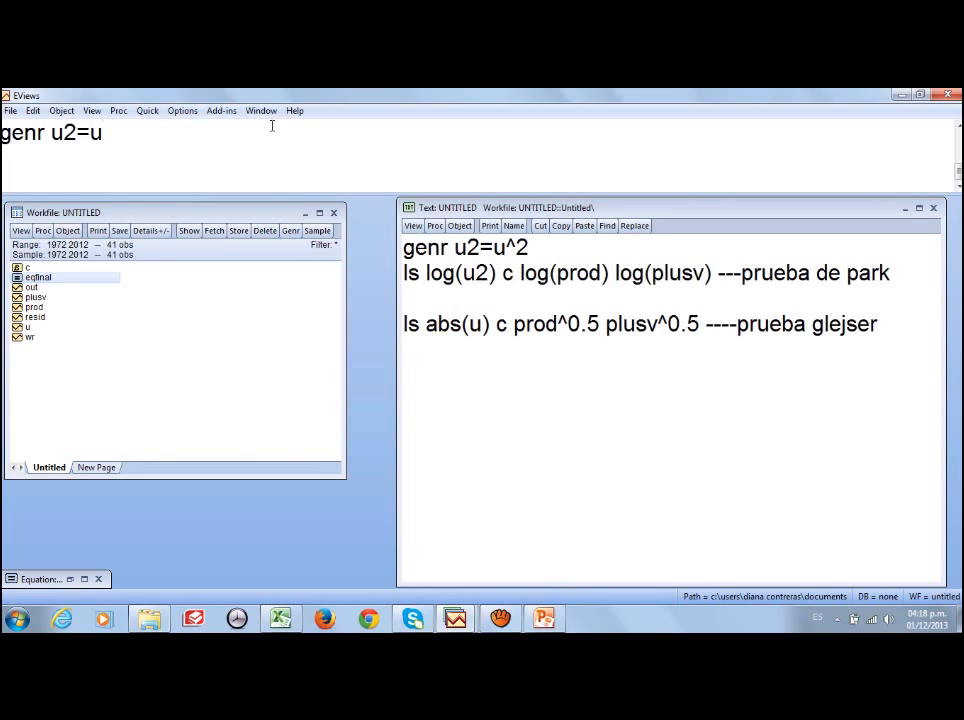
{"action": "type", "text": "["}
{"action": "key", "text": "BackSpace"}
{"action": "key", "text": "BackSpace"}
{"action": "key", "text": "BackSpace"}
{"action": "key", "text": "BackSpace"}
{"action": "key", "text": "BackSpace"}
{"action": "key", "text": "BackSpace"}
{"action": "key", "text": "BackSpace"}
{"action": "key", "text": "BackSpace"}
{"action": "key", "text": "BackSpace"}
{"action": "key", "text": "BackSpace"}
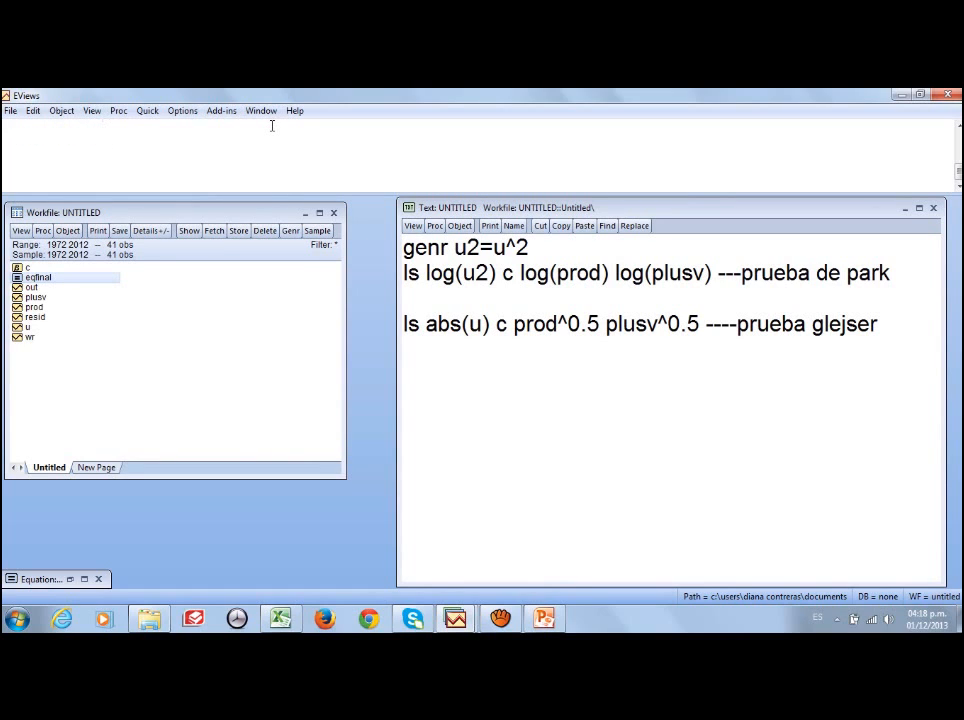
Step: Generate the series U2 as the square of the residual series U with genr u2=u^2
{"action": "type", "text": "genr u2="}
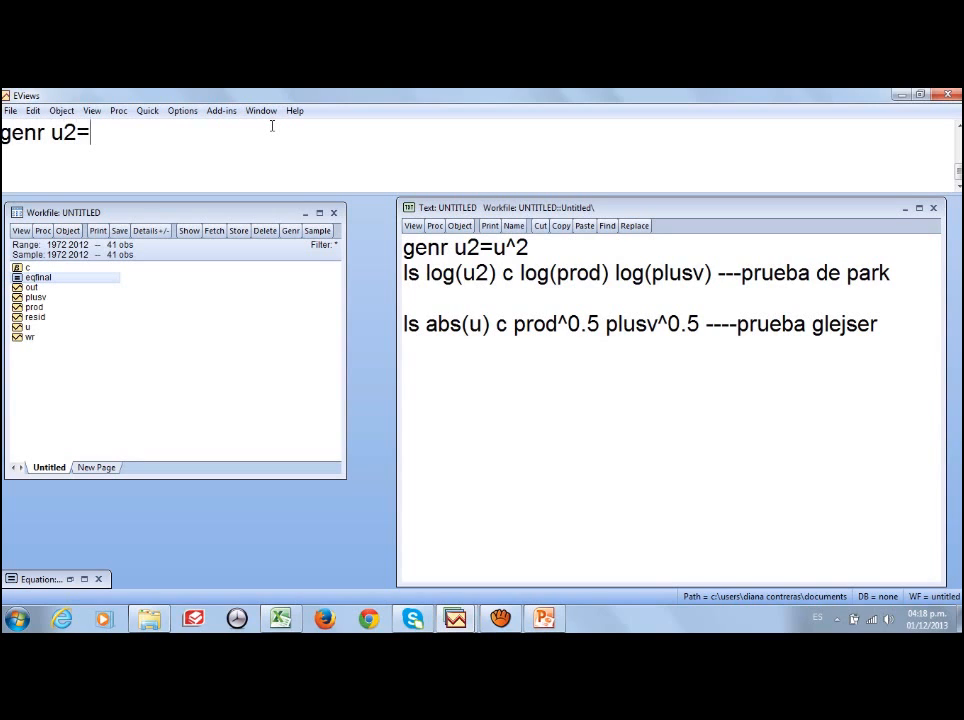
{"action": "type", "text": "u^2"}
{"action": "key", "text": "Return"}
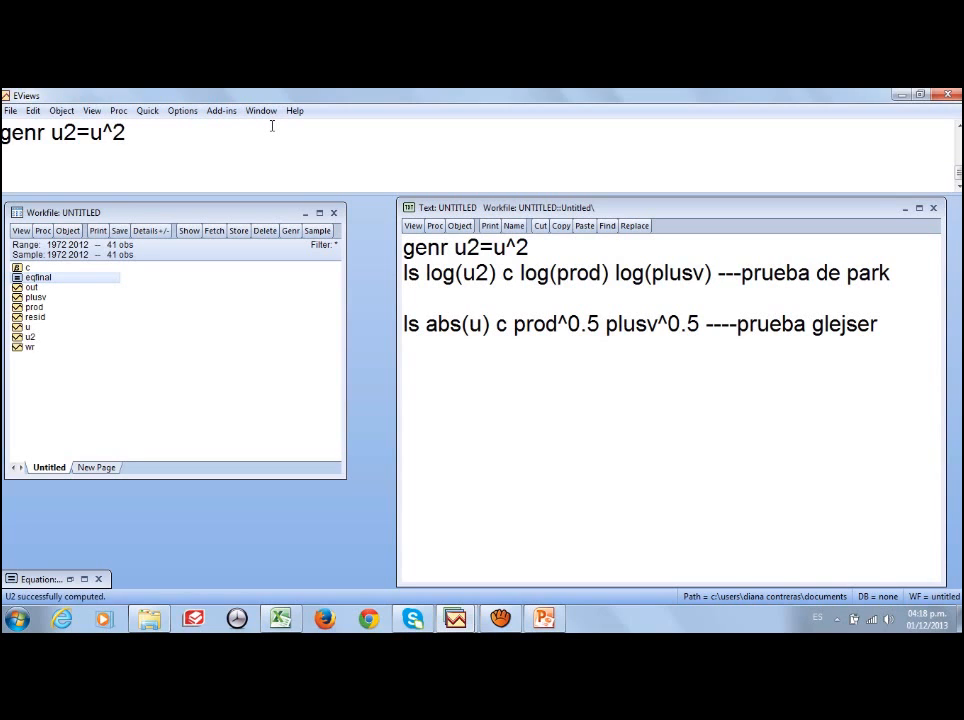
{"action": "left_click", "coordinate": [31, 339]}
Step: Copy the Park test command from the text object and run it: ls log(u2) c log(prod) log(plusv)
{"action": "left_click", "coordinate": [477, 272]}
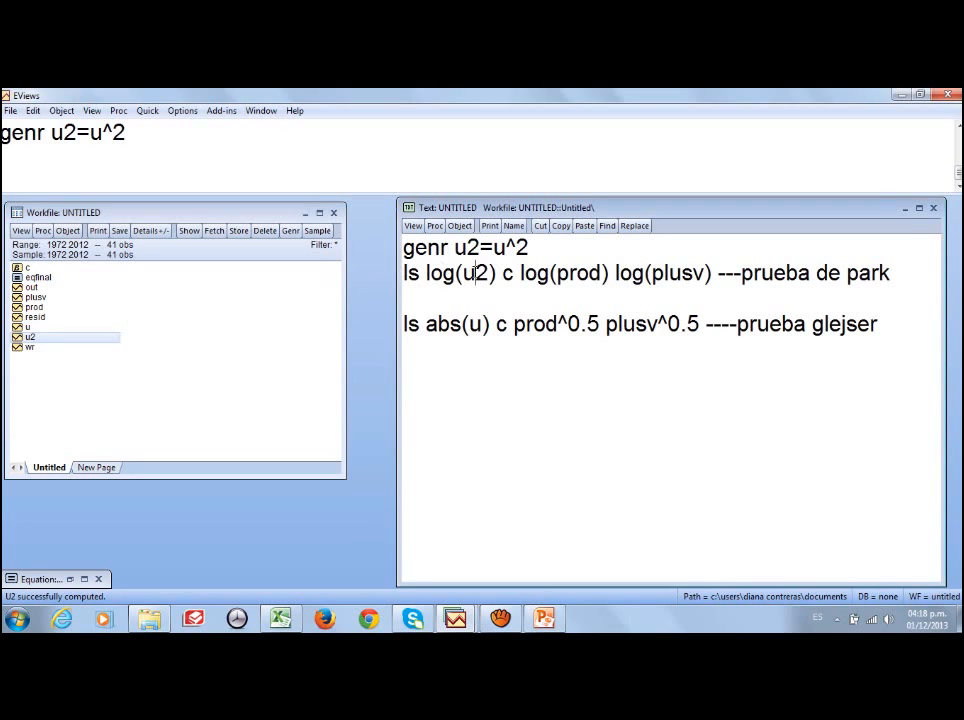
{"action": "left_click_drag", "start_coordinate": [404, 273], "coordinate": [713, 272]}
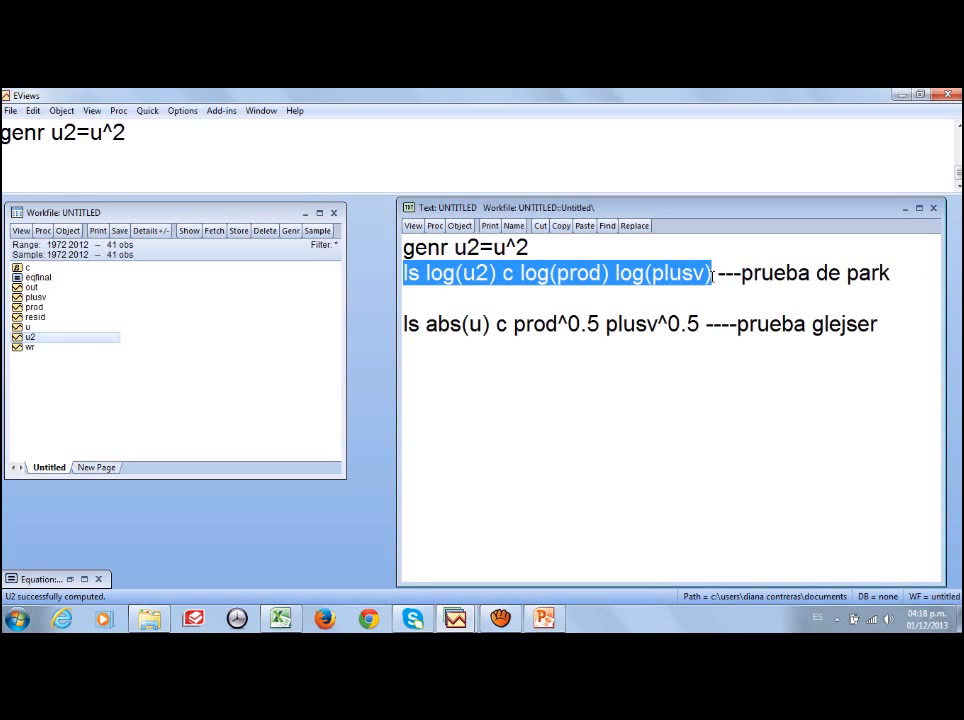
{"action": "right_click", "coordinate": [643, 282]}
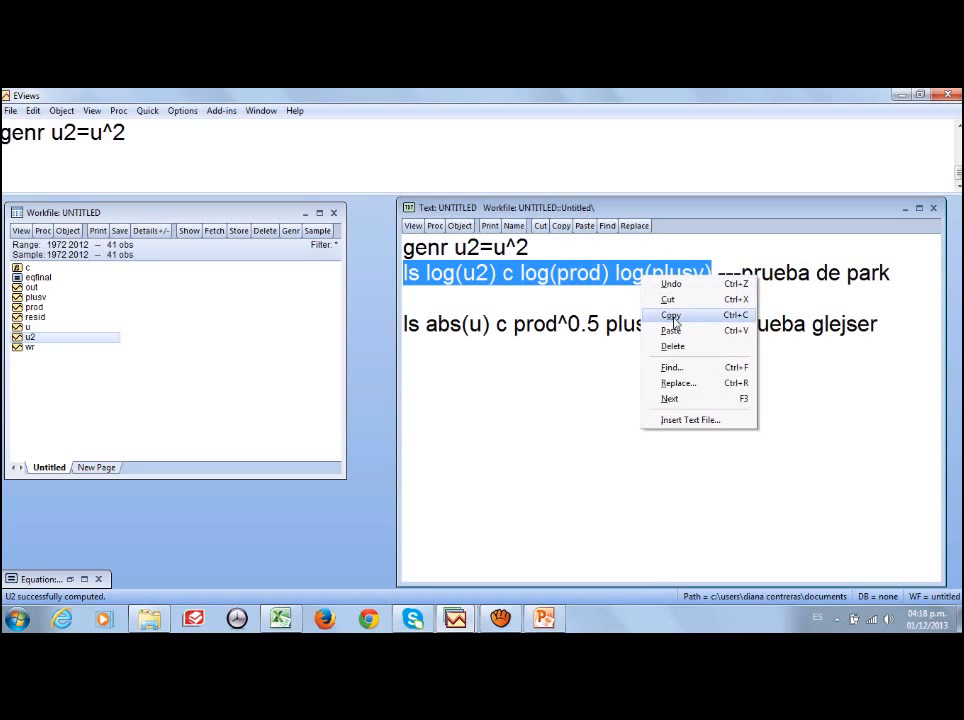
{"action": "left_click", "coordinate": [670, 313]}
{"action": "left_click", "coordinate": [42, 167]}
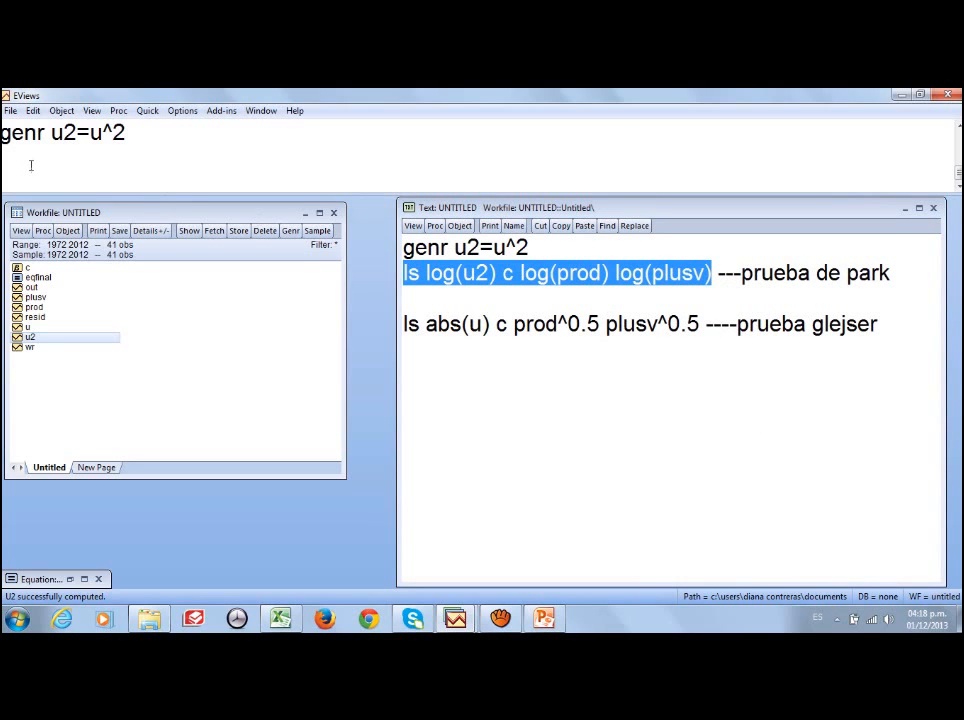
{"action": "right_click", "coordinate": [31, 165]}
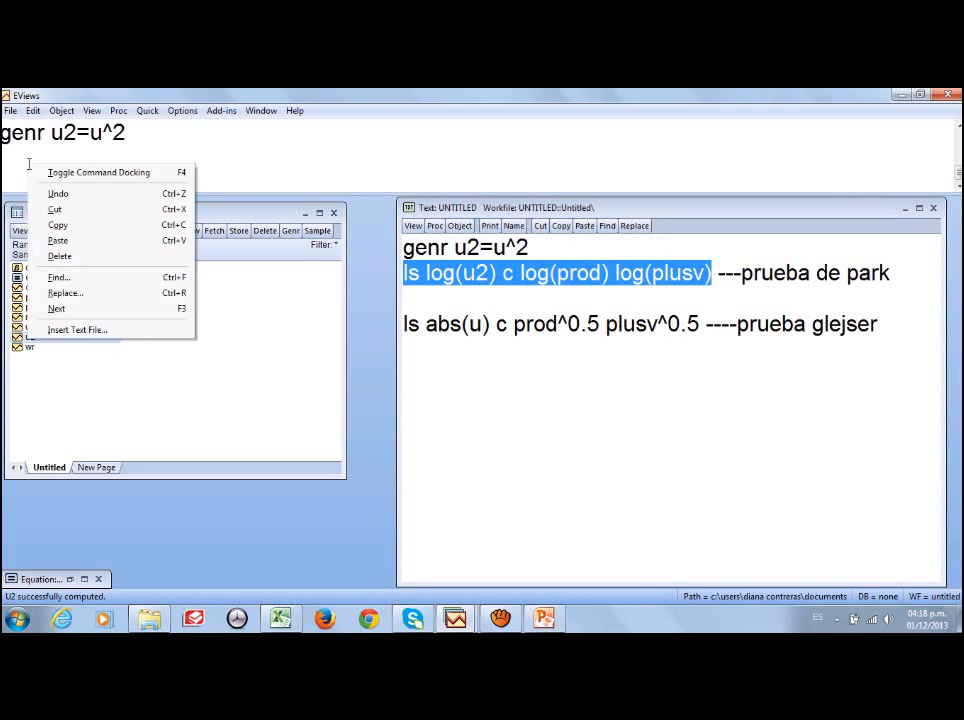
{"action": "left_click", "coordinate": [72, 245]}
{"action": "key", "text": "Return"}
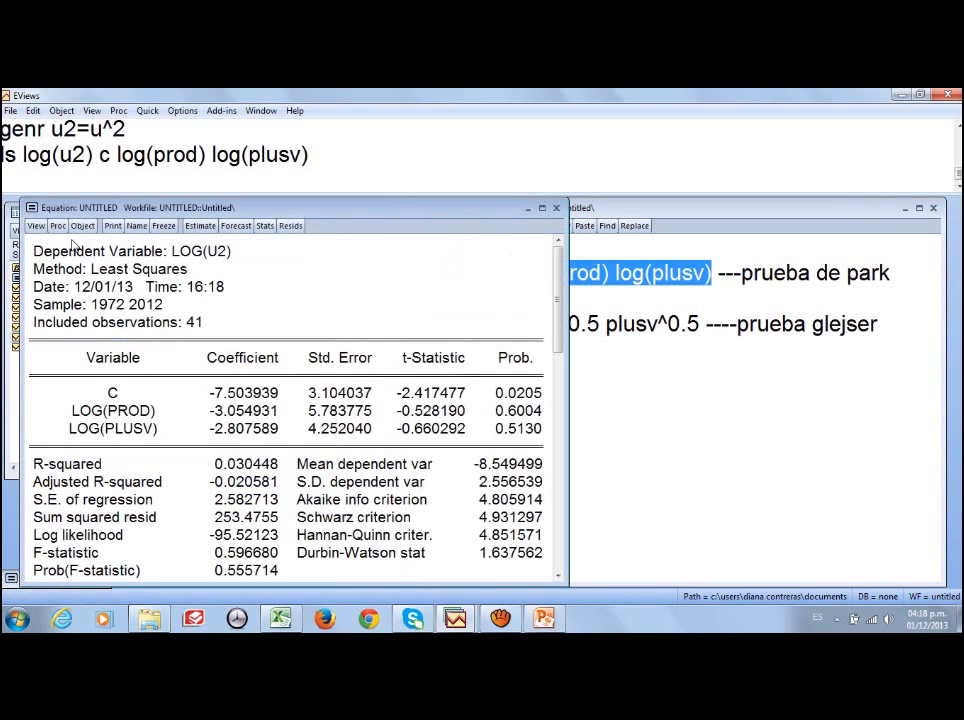
Step: Maximize the Park regression output to review it, then restore the window and delete the untitled equation
{"action": "left_click", "coordinate": [543, 209]}
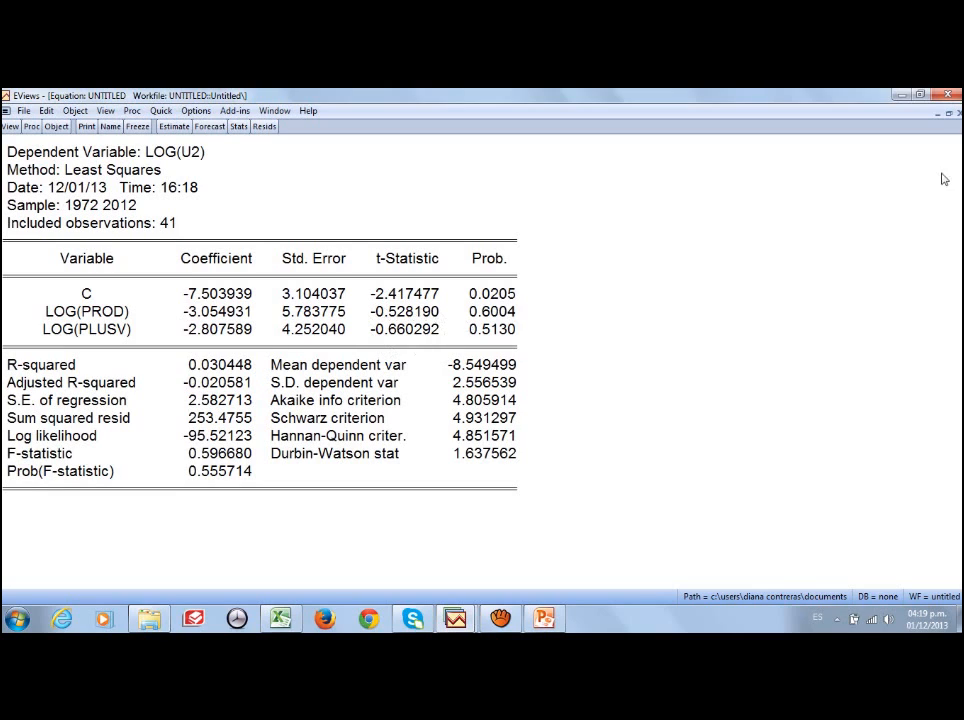
{"action": "left_click", "coordinate": [948, 113]}
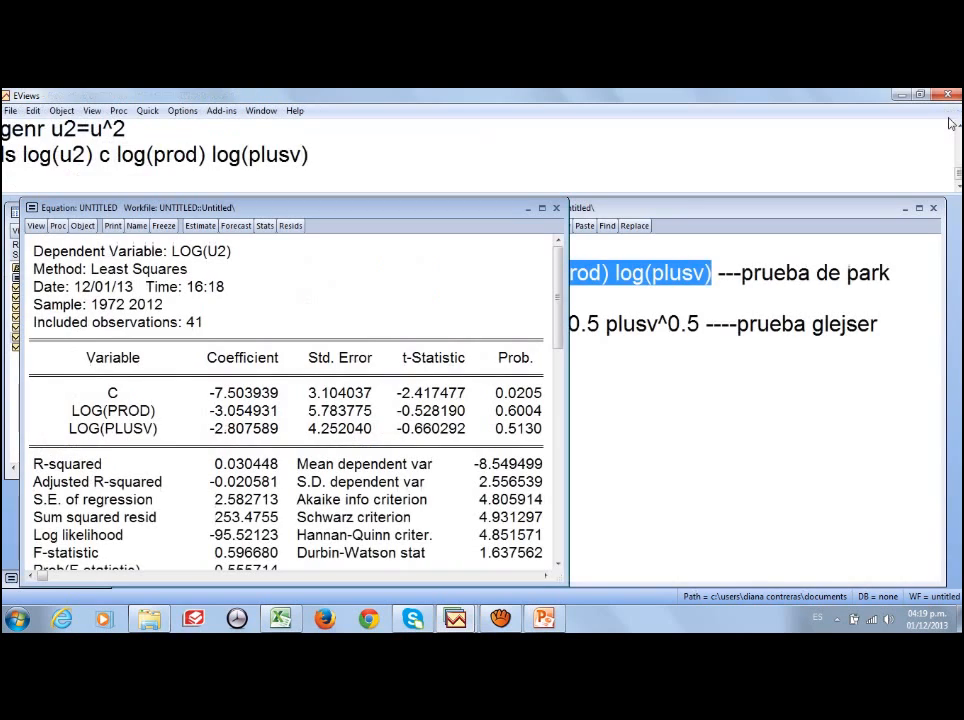
{"action": "left_click", "coordinate": [556, 208]}
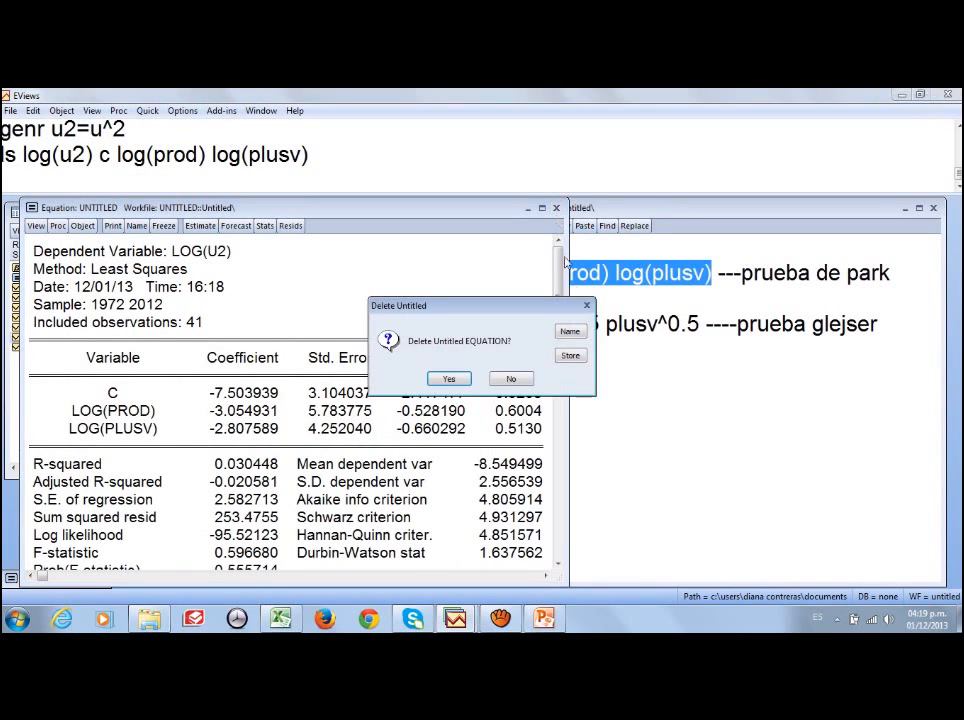
{"action": "left_click", "coordinate": [449, 378]}
Step: Copy the Glejser test command from the text object and run it: ls abs(u) c prod^0.5 plusv^0.5
{"action": "left_click", "coordinate": [495, 362]}
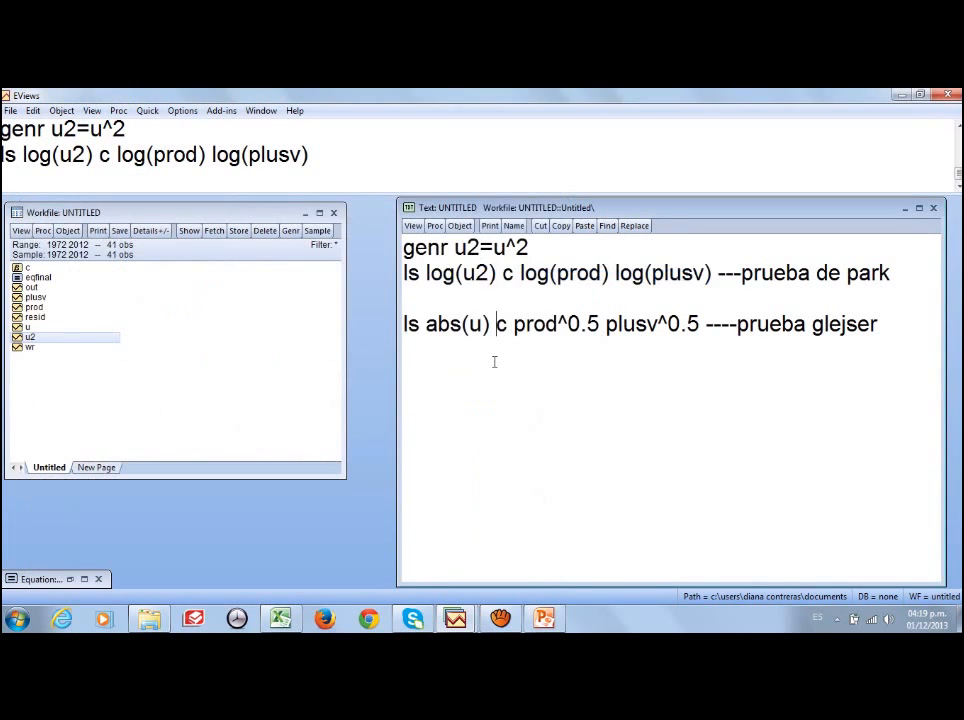
{"action": "left_click_drag", "start_coordinate": [404, 324], "coordinate": [700, 324]}
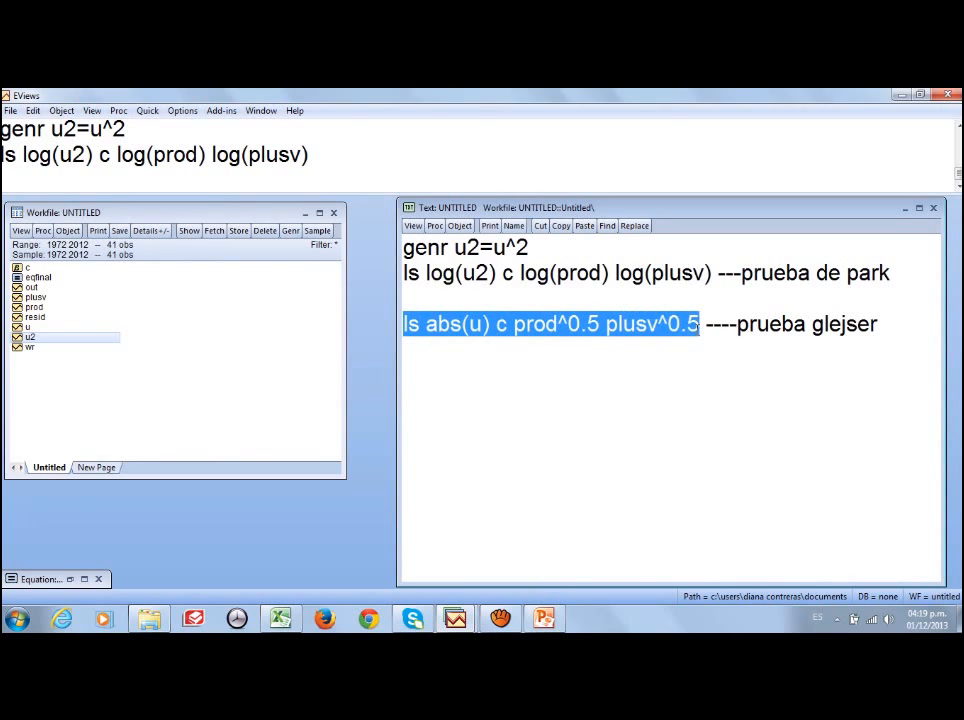
{"action": "right_click", "coordinate": [676, 328]}
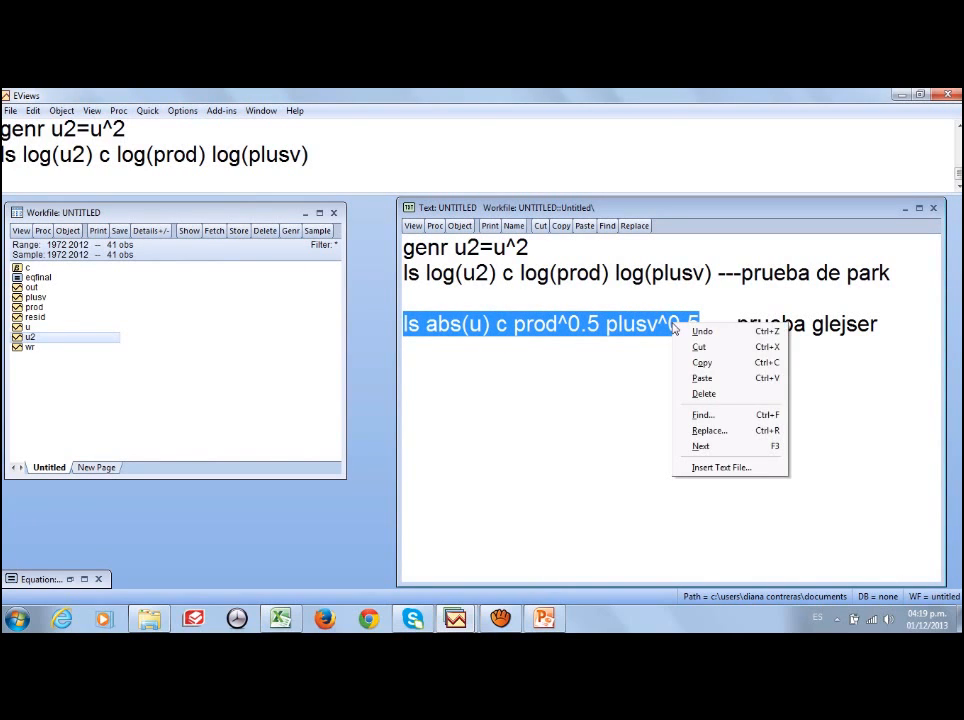
{"action": "left_click", "coordinate": [699, 366]}
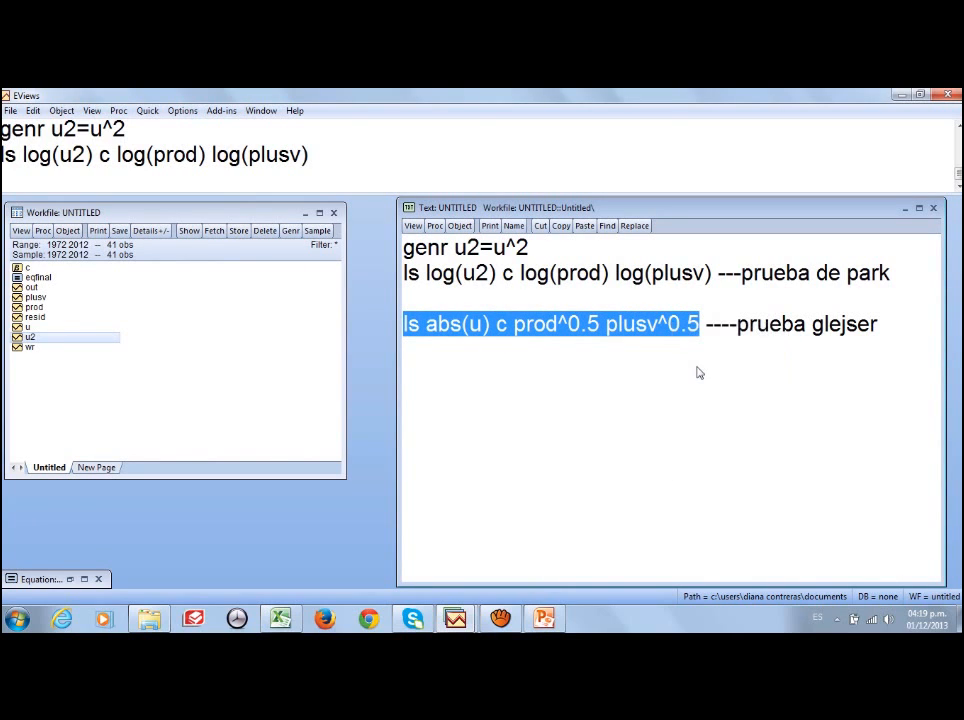
{"action": "right_click", "coordinate": [26, 178]}
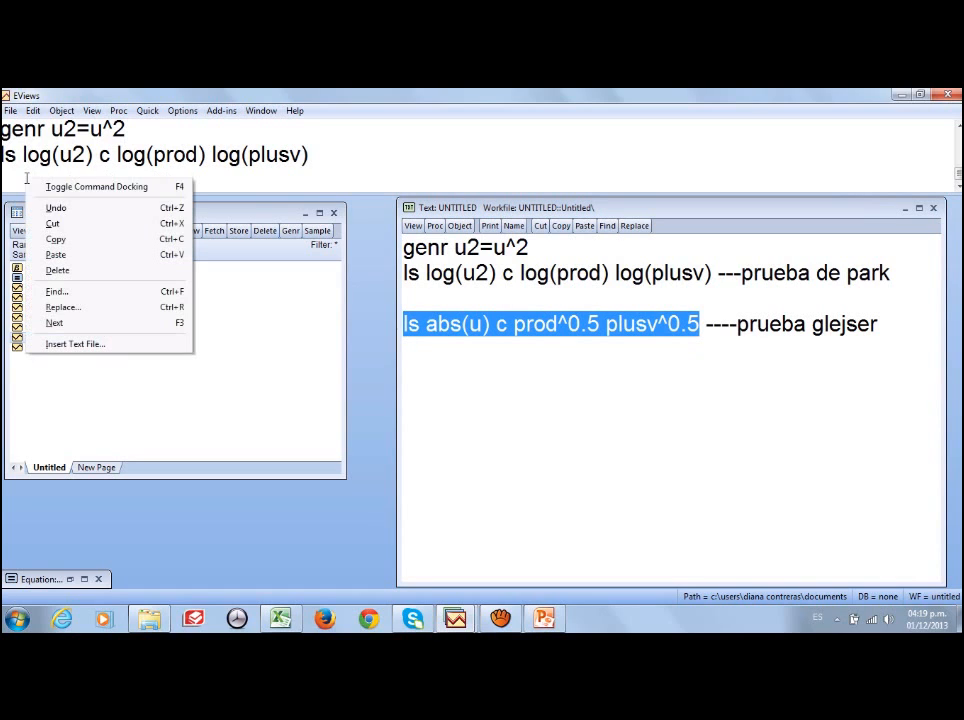
{"action": "left_click", "coordinate": [56, 255]}
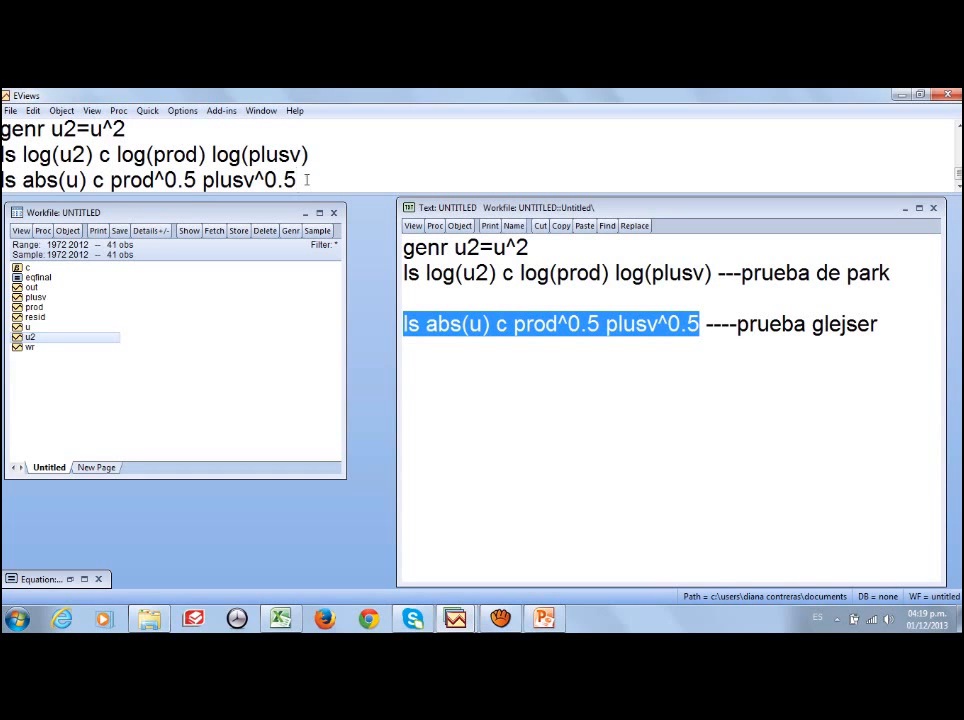
{"action": "key", "text": "Return"}
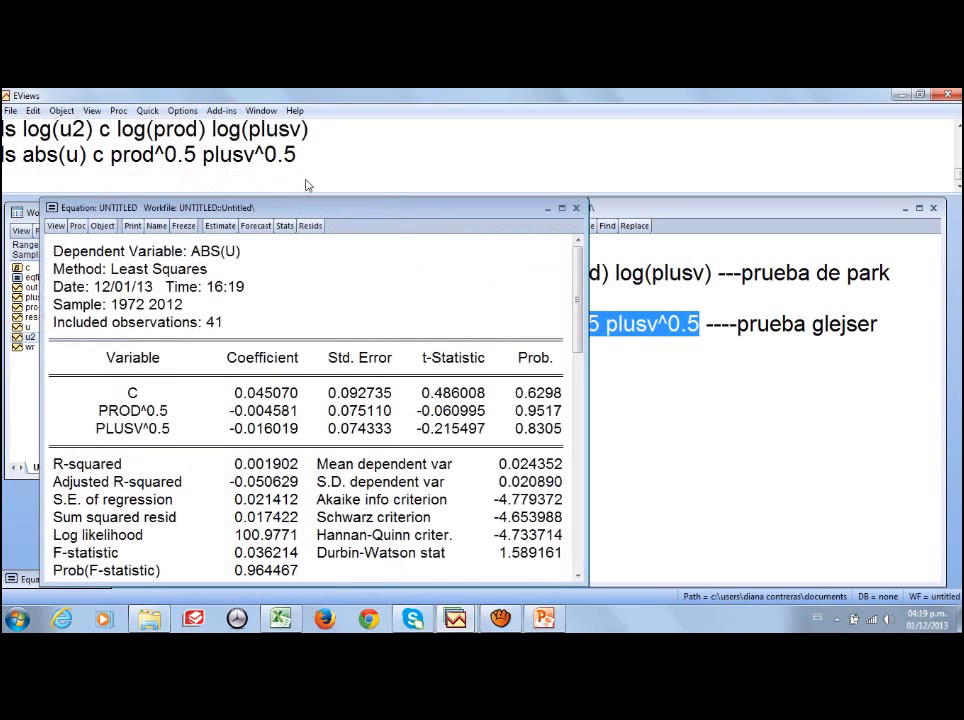
Step: View the Glejser regression output full size, then restore the window and delete the untitled equation
{"action": "left_click", "coordinate": [562, 208]}
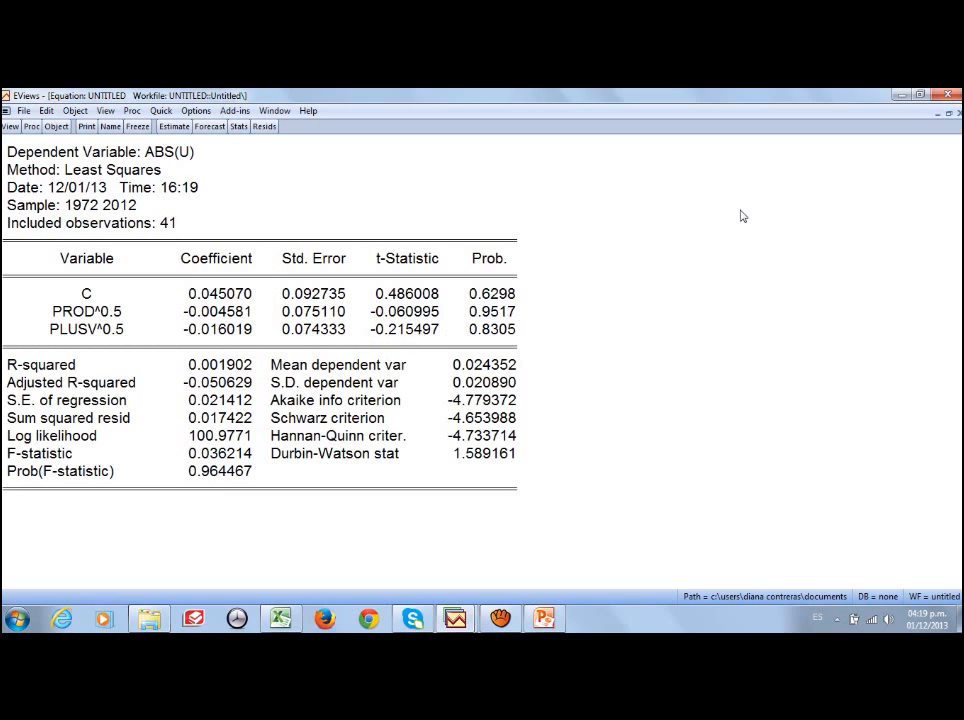
{"action": "left_click", "coordinate": [949, 114]}
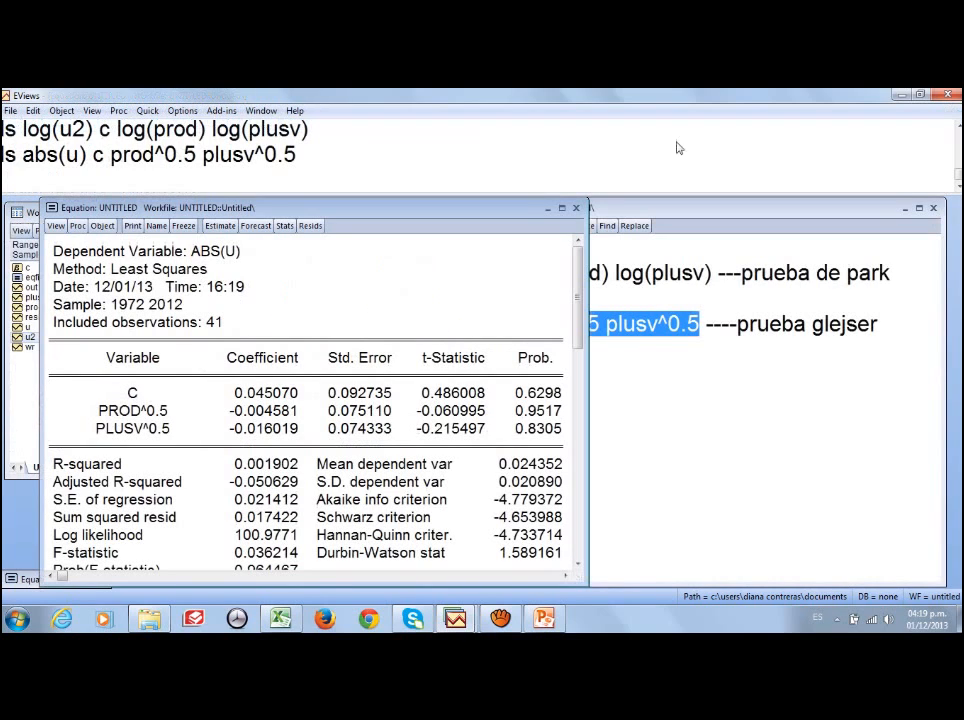
{"action": "left_click", "coordinate": [577, 208]}
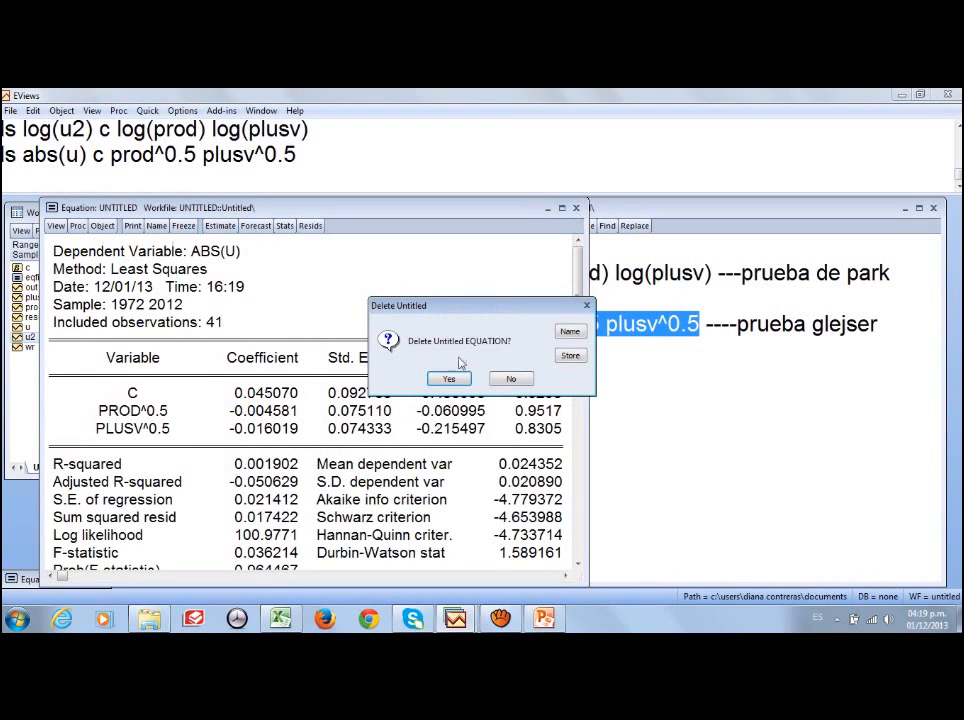
{"action": "left_click", "coordinate": [445, 378]}
Step: Reopen the EQFINAL equation, run the Breusch-Pagan-Godfrey heteroskedasticity test with regressors c prod plusv out, and maximize the results
{"action": "left_click", "coordinate": [56, 279]}
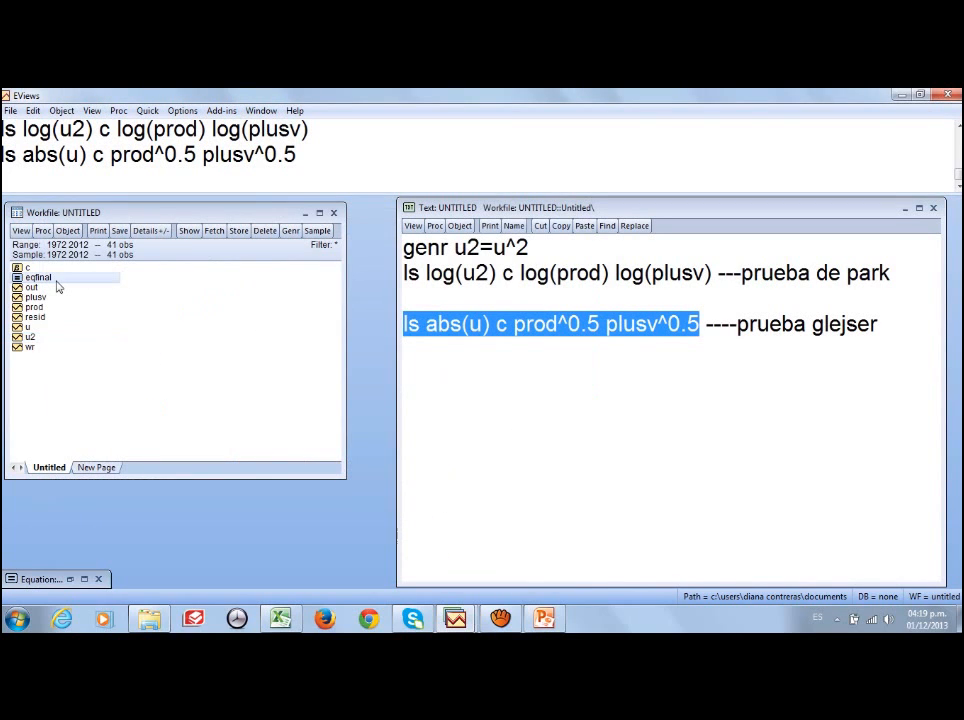
{"action": "double_click", "coordinate": [42, 581]}
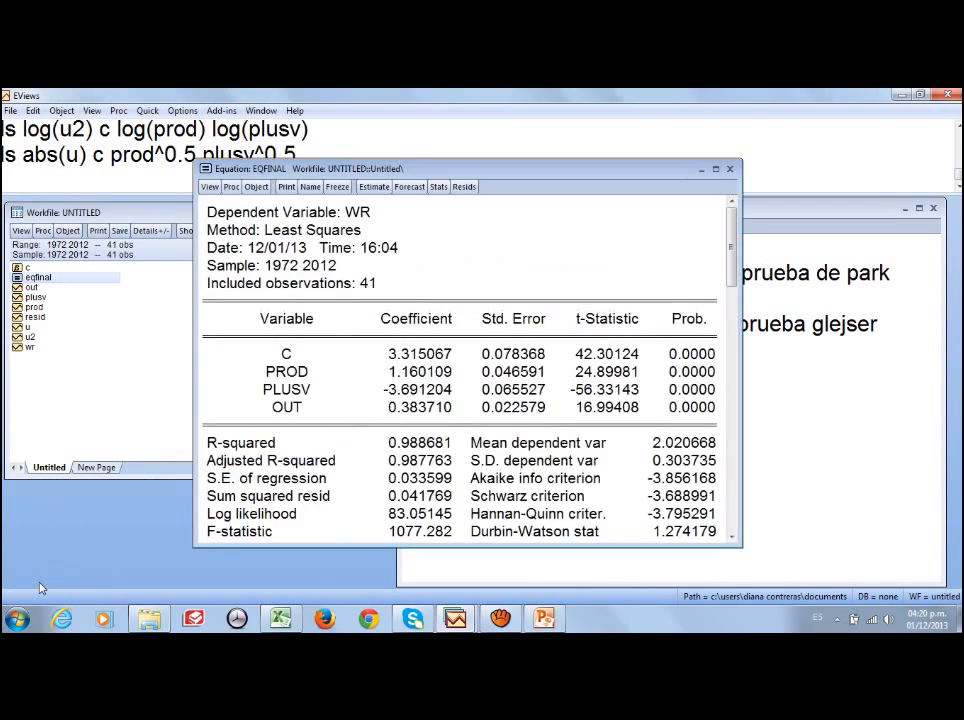
{"action": "left_click", "coordinate": [209, 187]}
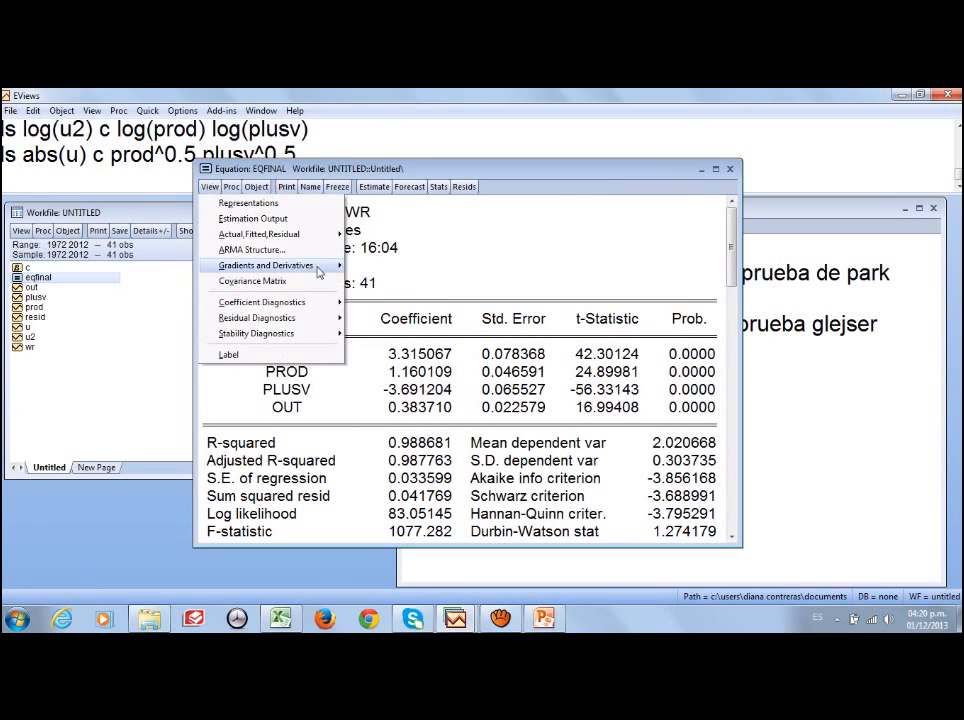
{"action": "mouse_move", "coordinate": [311, 325]}
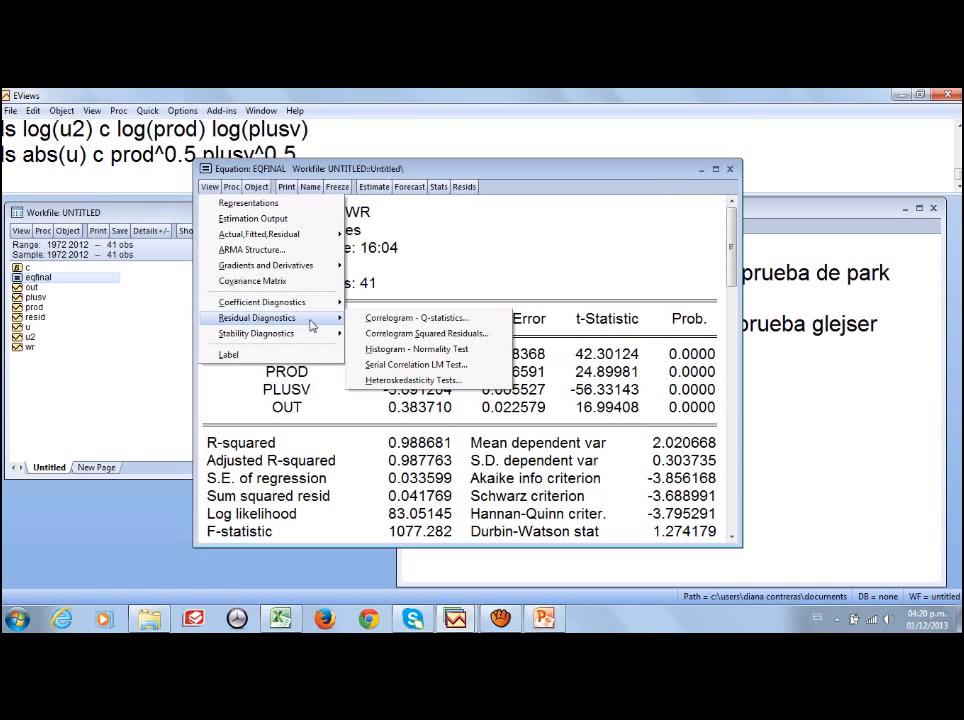
{"action": "left_click", "coordinate": [415, 380]}
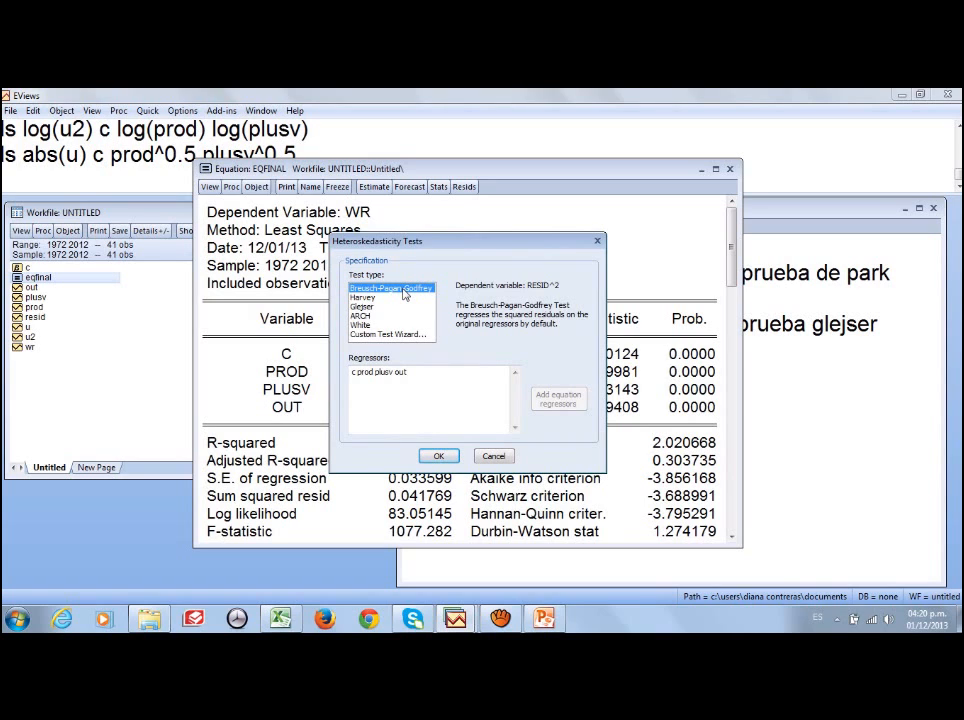
{"action": "left_click", "coordinate": [438, 456]}
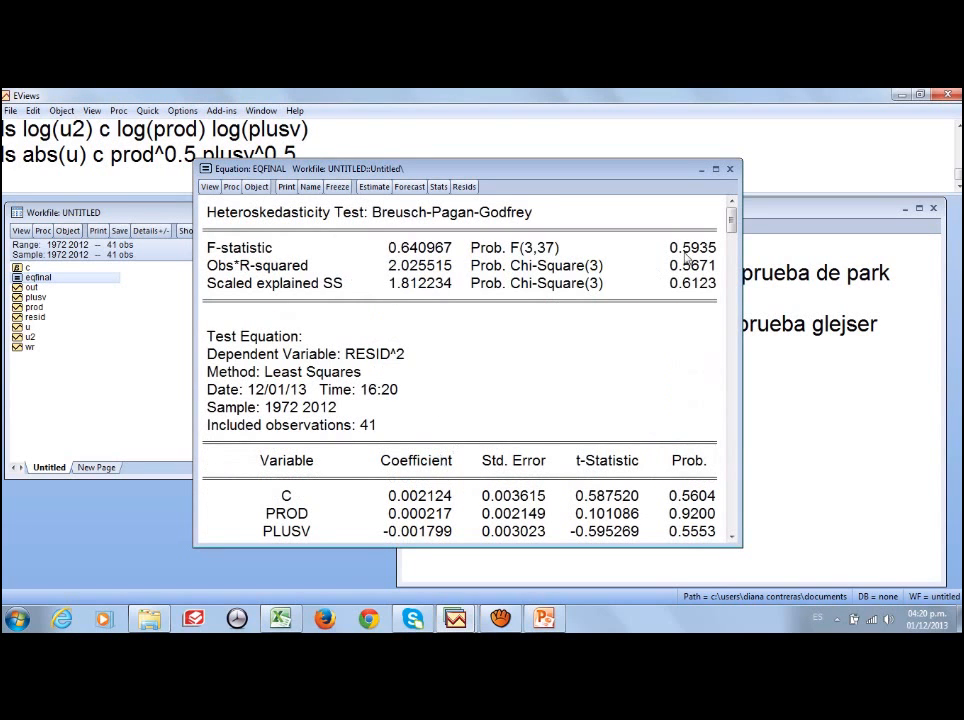
{"action": "left_click", "coordinate": [716, 170]}
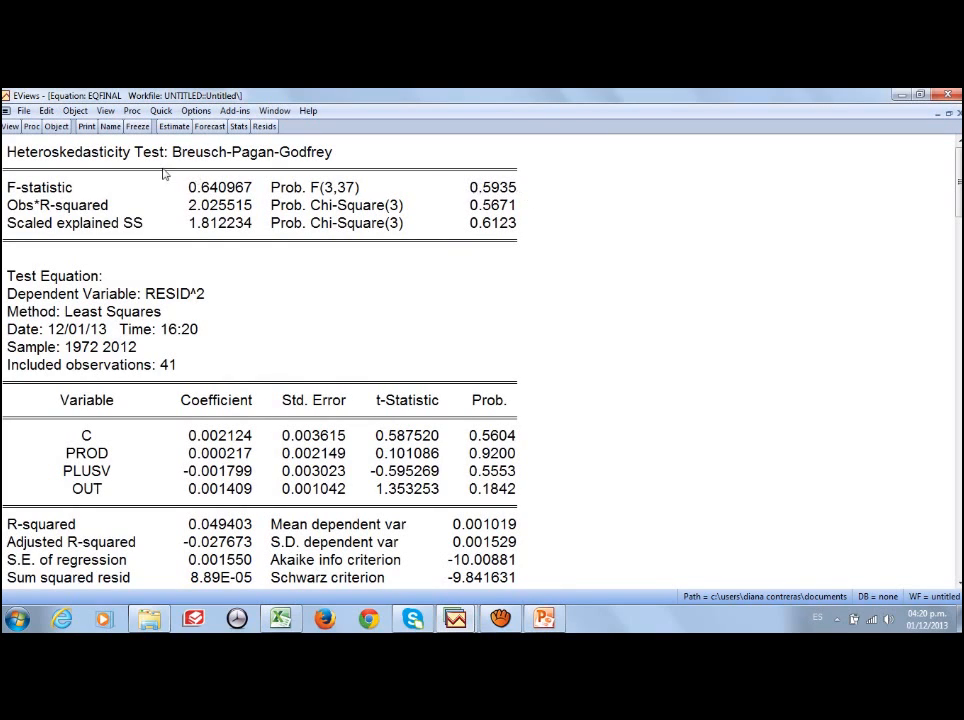
Step: Run the White heteroskedasticity test on EQFINAL with White cross terms included
{"action": "left_click", "coordinate": [10, 127]}
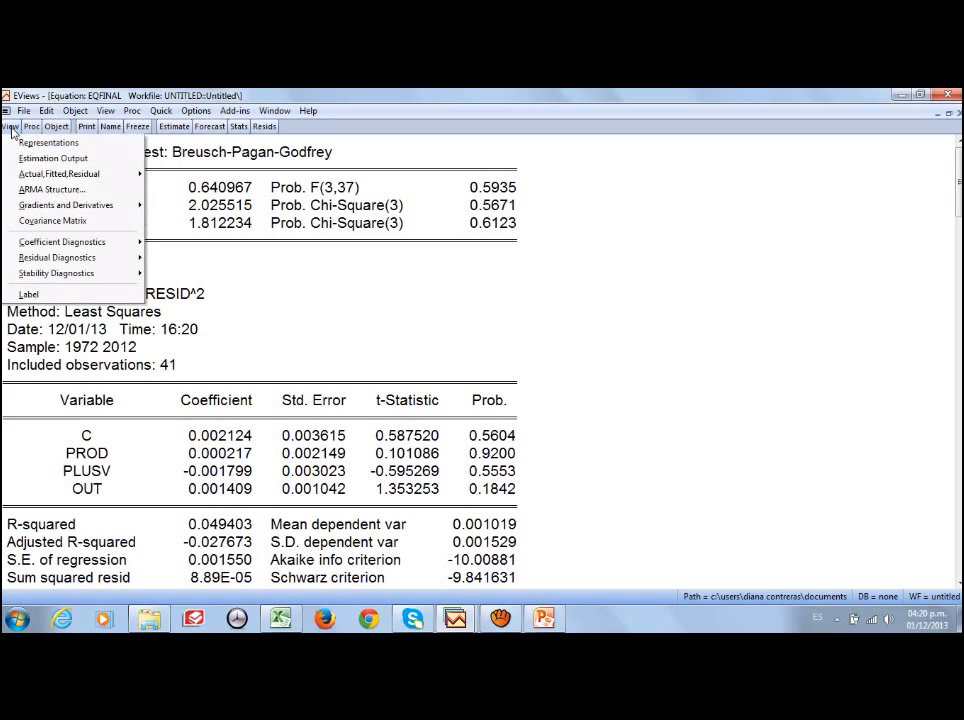
{"action": "mouse_move", "coordinate": [97, 262]}
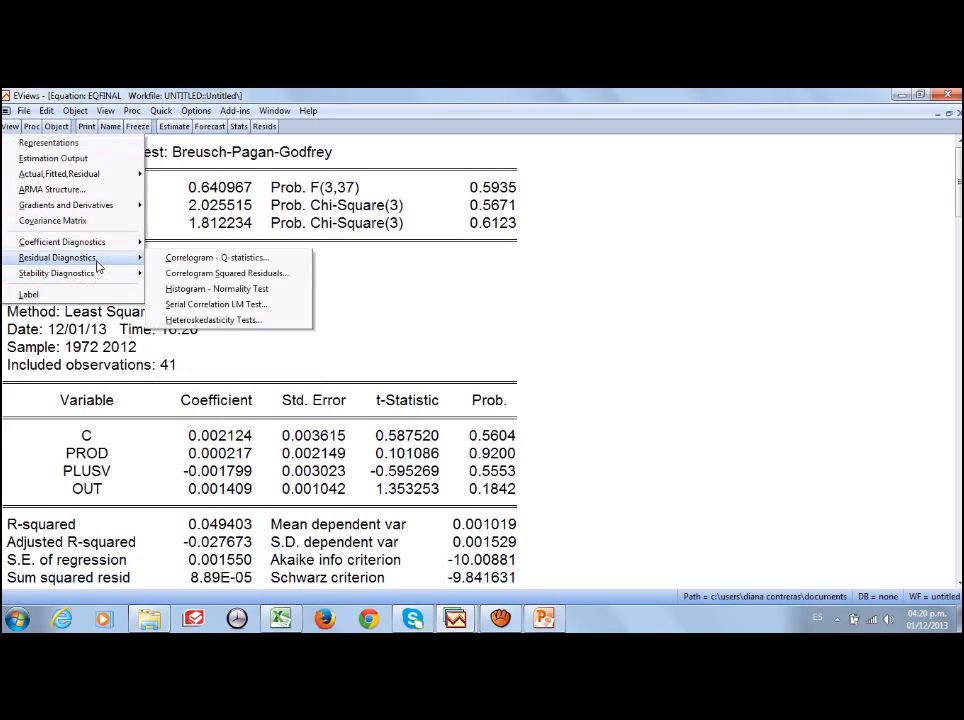
{"action": "left_click", "coordinate": [214, 322]}
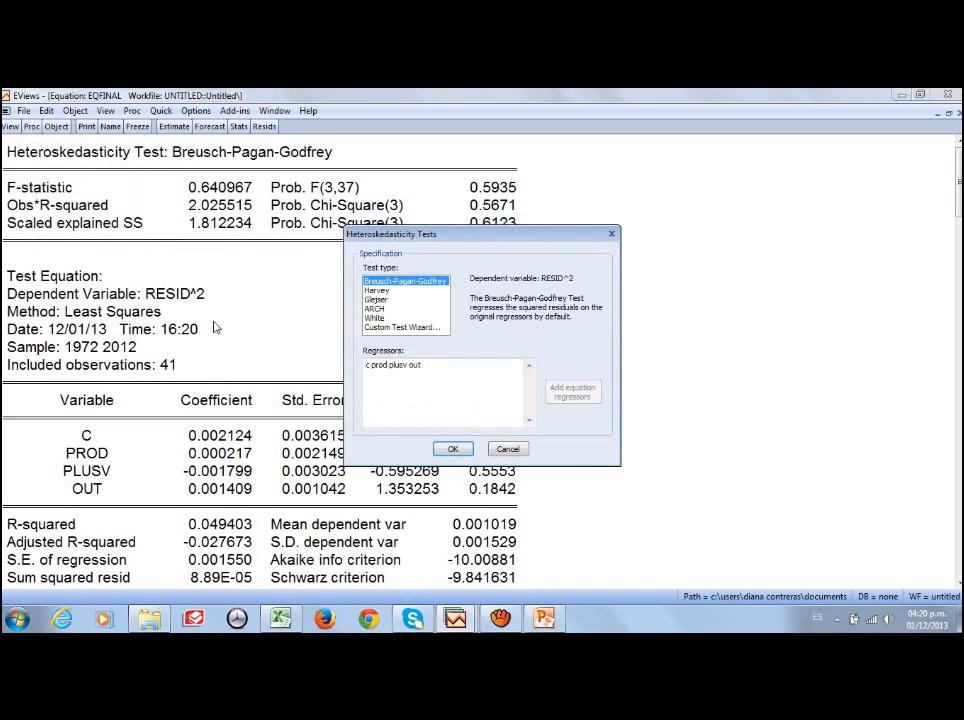
{"action": "left_click", "coordinate": [381, 317]}
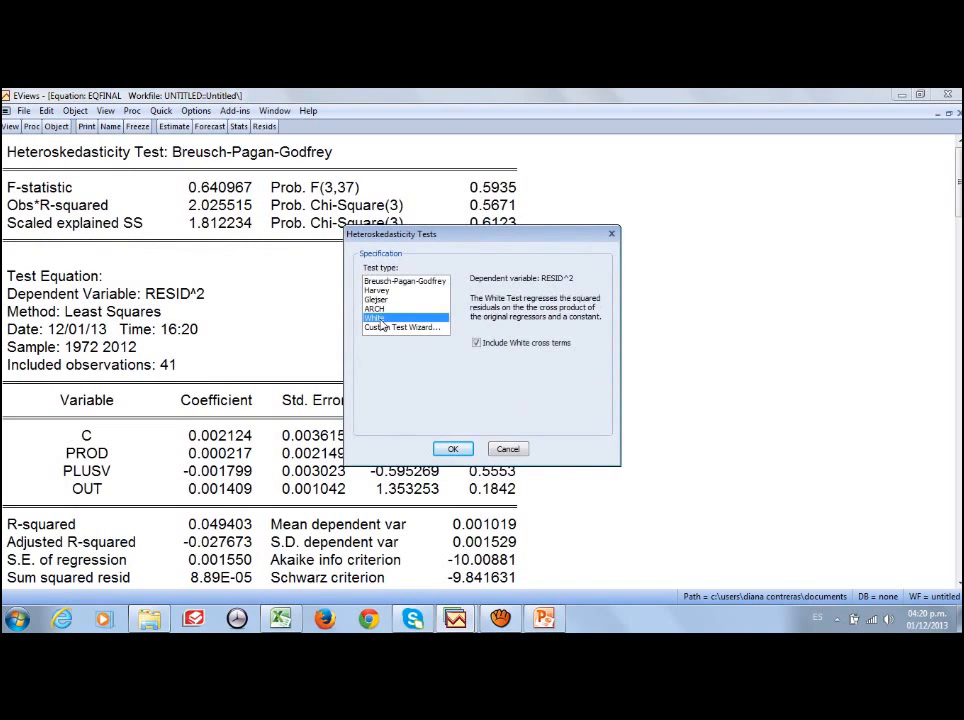
{"action": "left_click", "coordinate": [452, 448]}
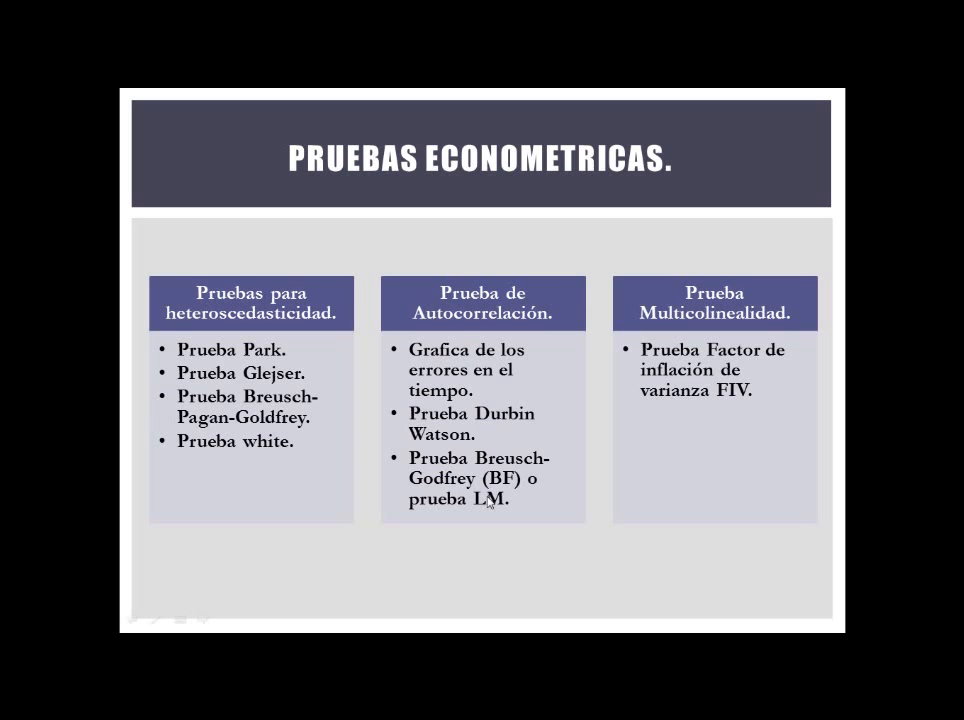
Step: Leave the slide show, switch to the EQFINAL equation in EViews and examine the Durbin-Watson statistic in its estimation output
{"action": "key", "text": "Escape"}
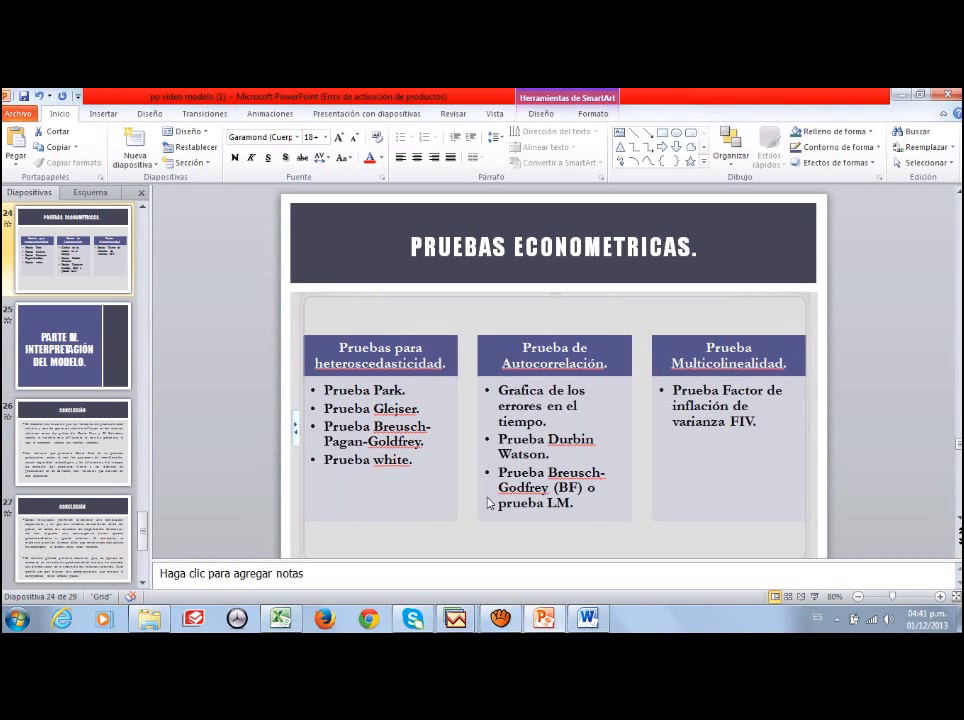
{"action": "mouse_move", "coordinate": [458, 620]}
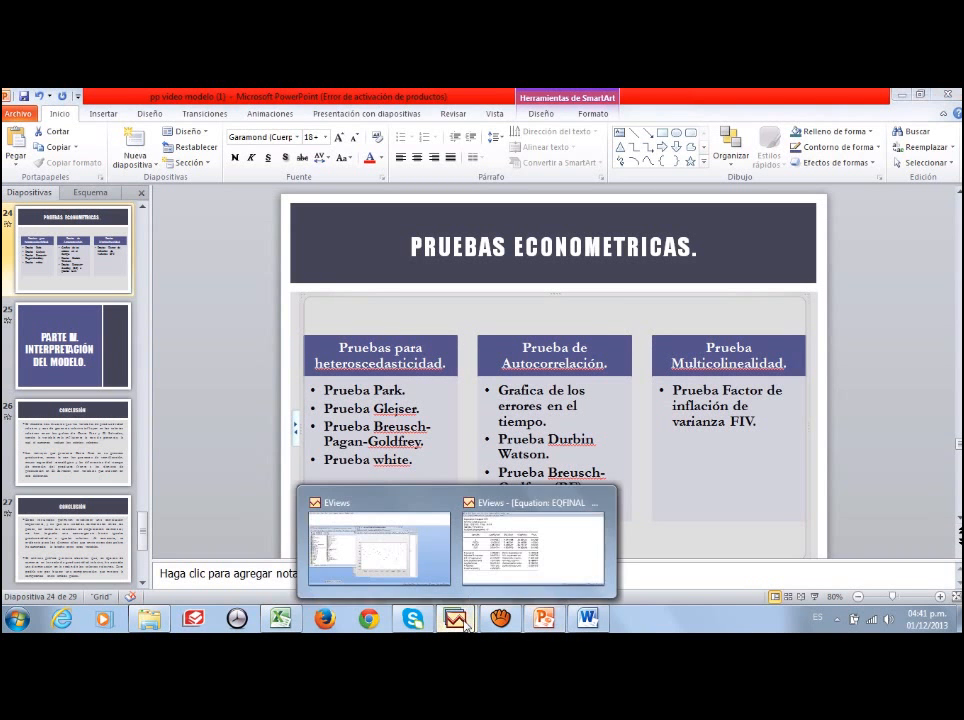
{"action": "left_click", "coordinate": [547, 553]}
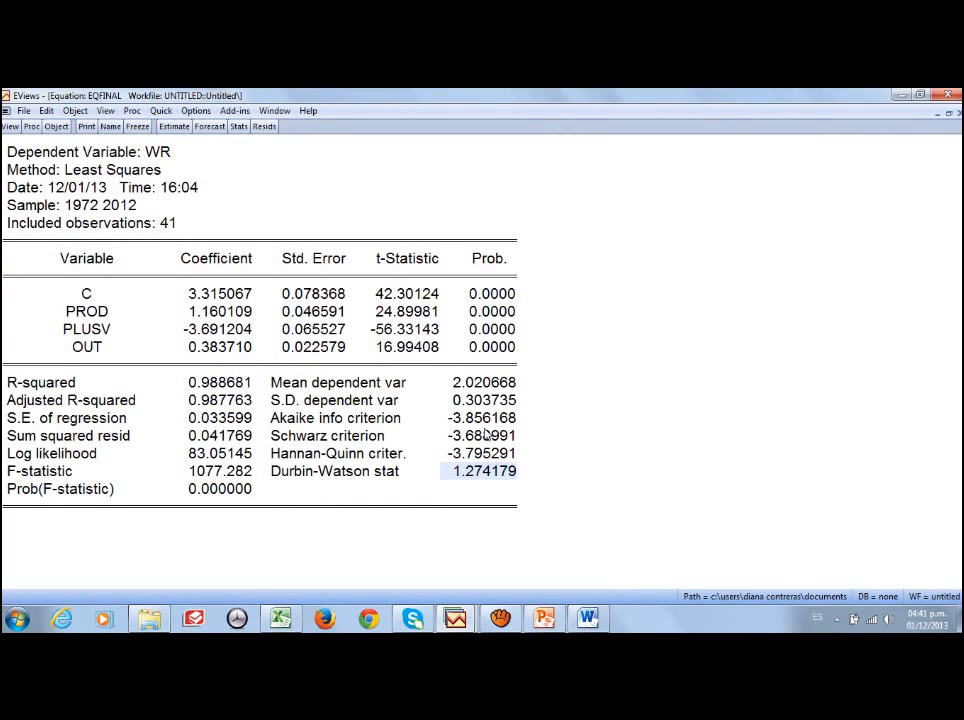
{"action": "key", "text": "Up"}
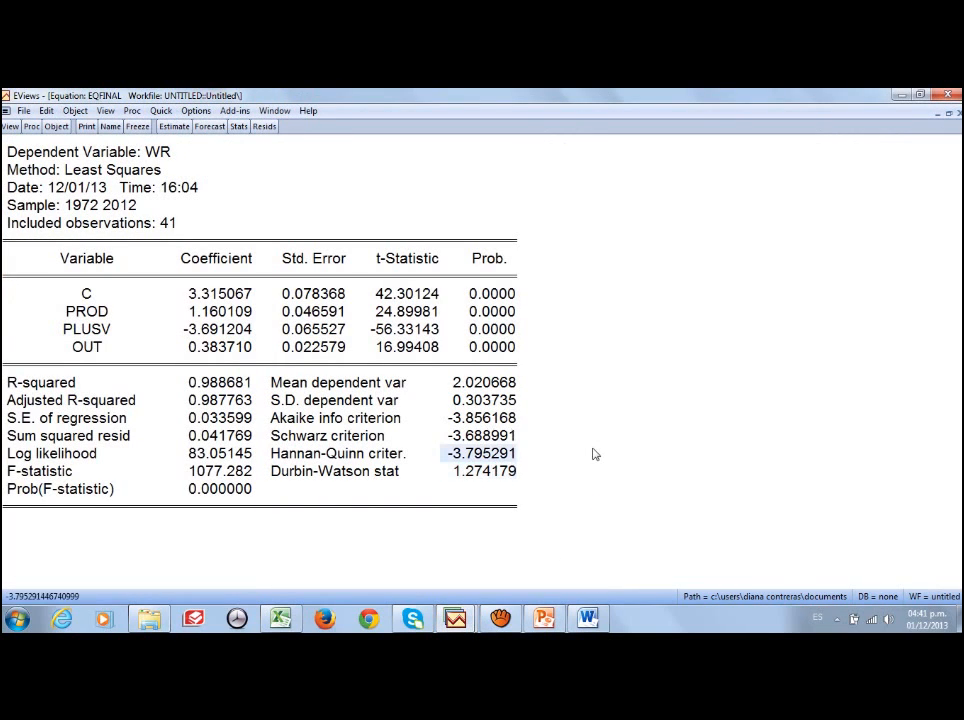
{"action": "left_click", "coordinate": [507, 476]}
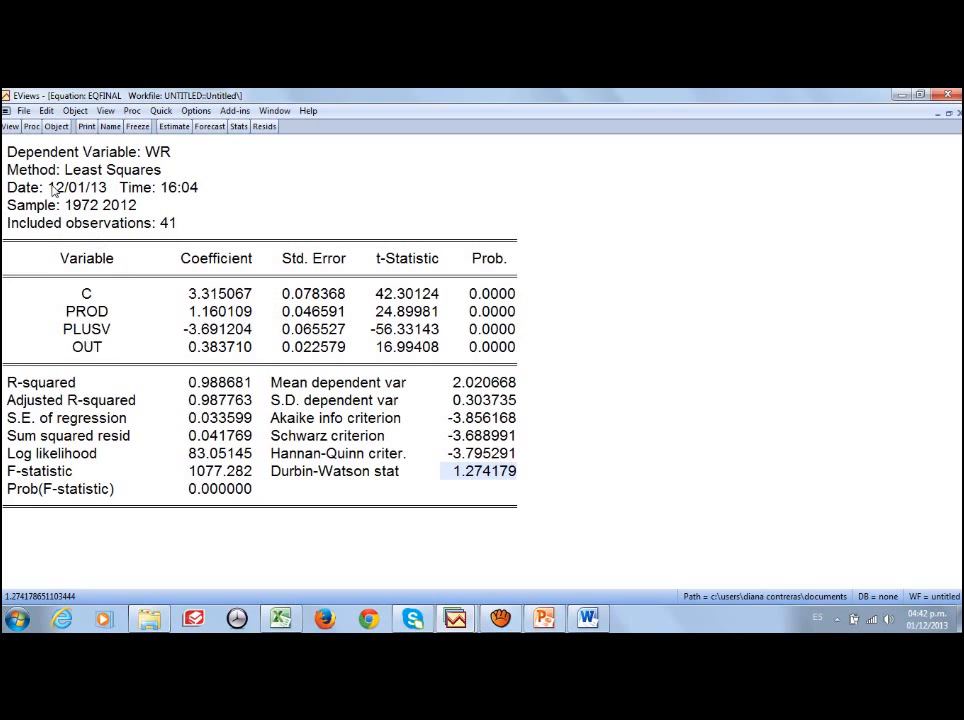
{"action": "left_click", "coordinate": [10, 127]}
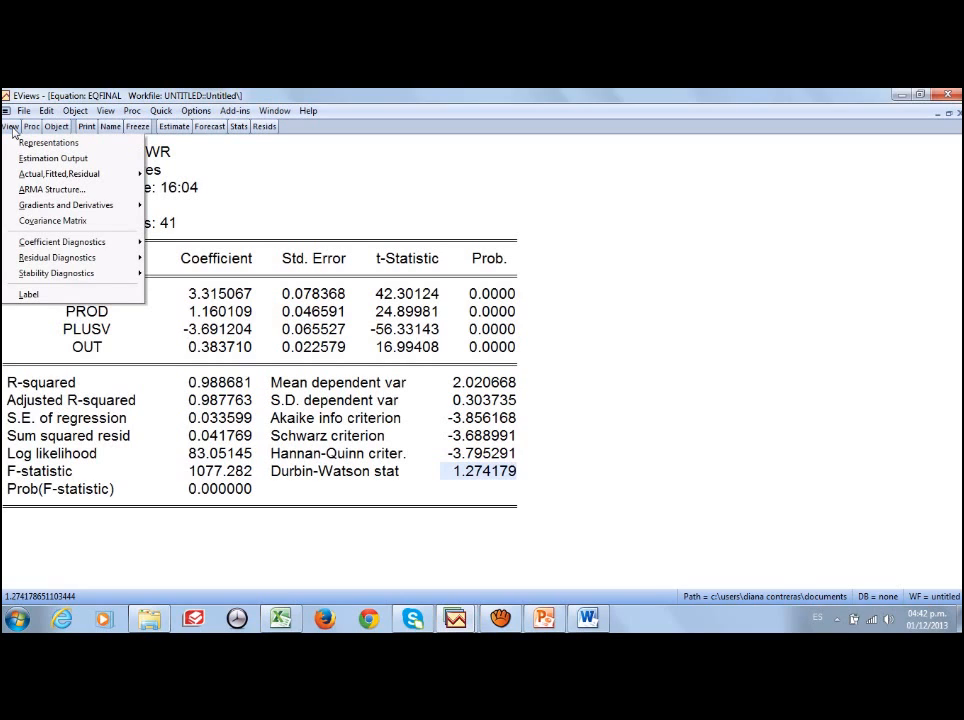
{"action": "left_click", "coordinate": [240, 196]}
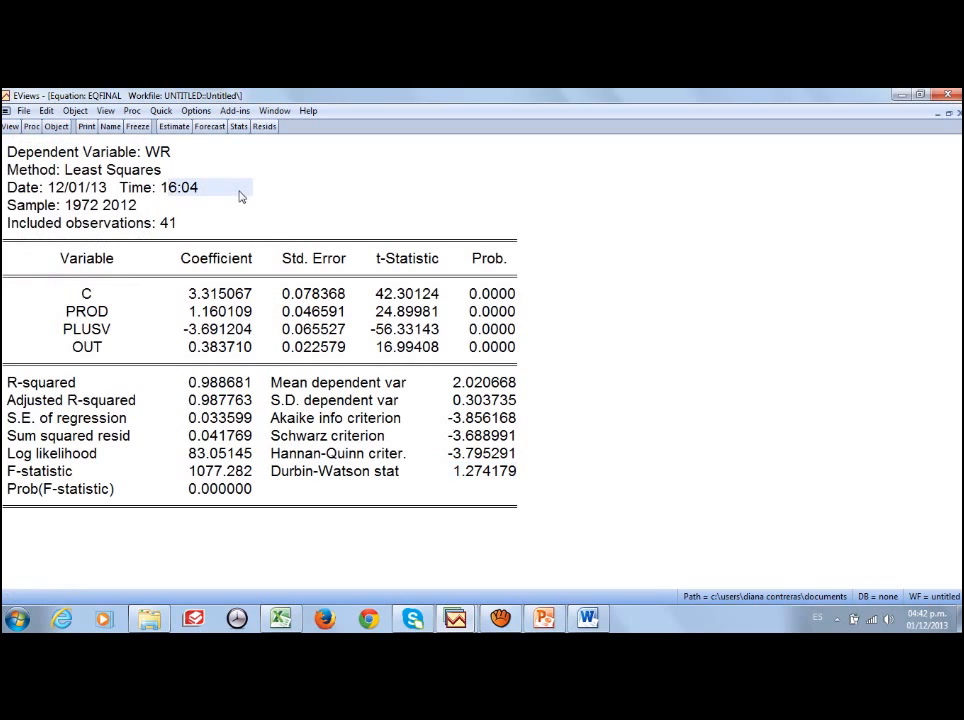
{"action": "left_click", "coordinate": [265, 229]}
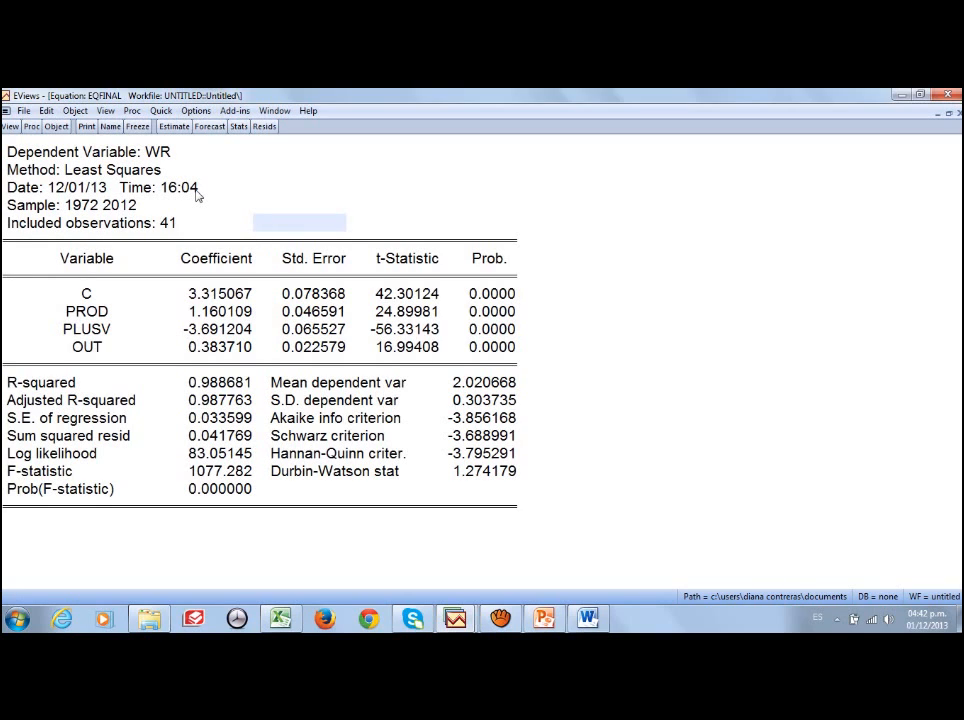
Step: Run the Breusch-Godfrey serial correlation LM test on EQFINAL with 2 lags, then restore and minimize the equation window
{"action": "left_click", "coordinate": [9, 126]}
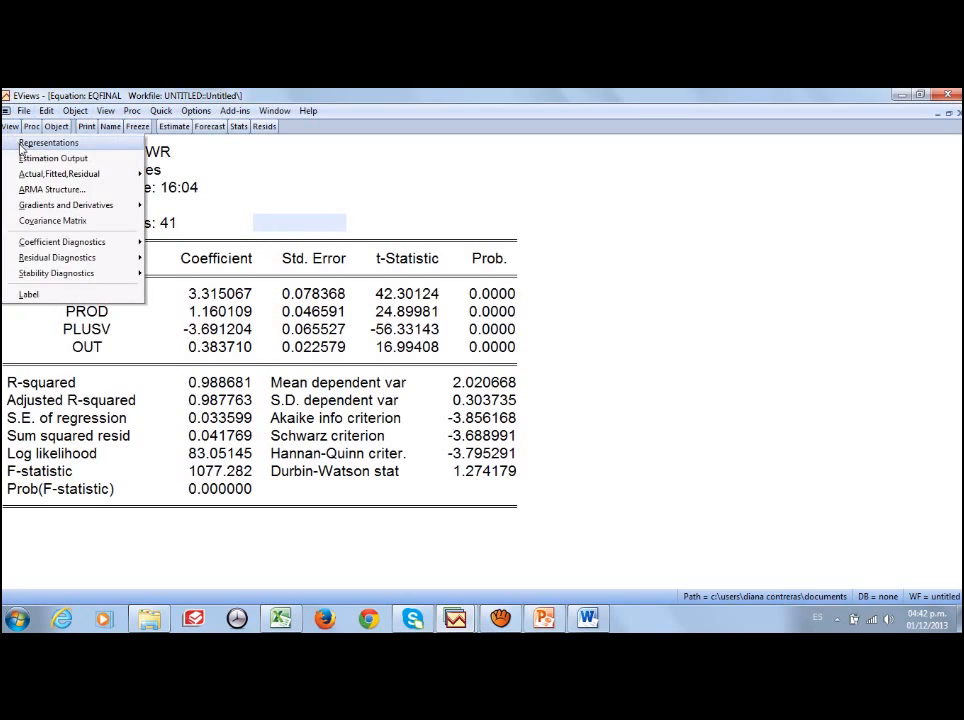
{"action": "mouse_move", "coordinate": [108, 264]}
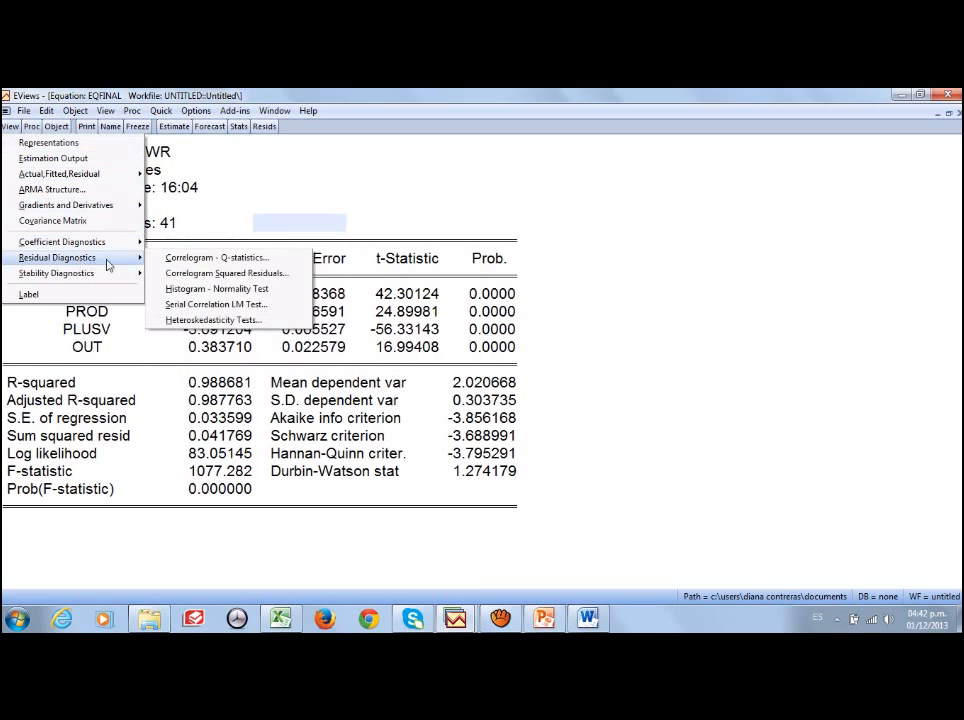
{"action": "left_click", "coordinate": [203, 304]}
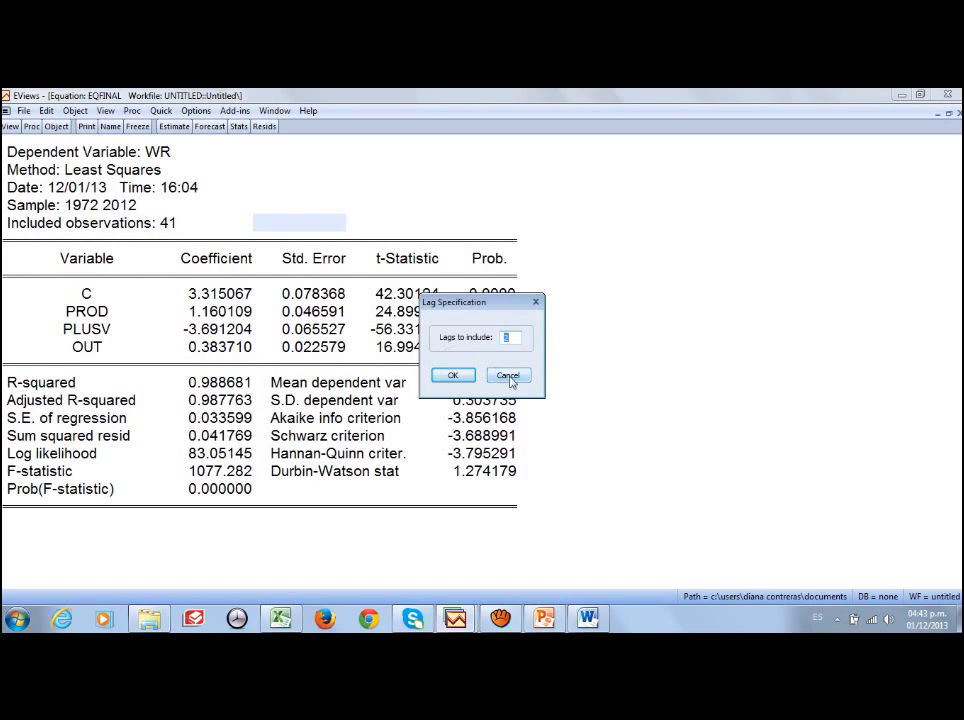
{"action": "left_click", "coordinate": [459, 377]}
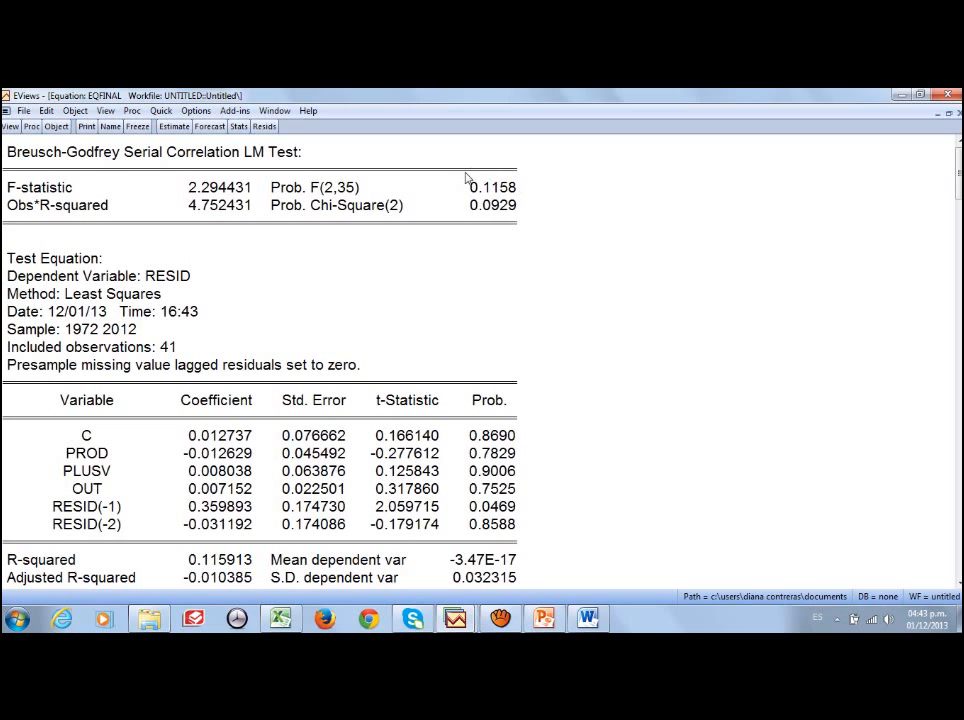
{"action": "left_click", "coordinate": [949, 113]}
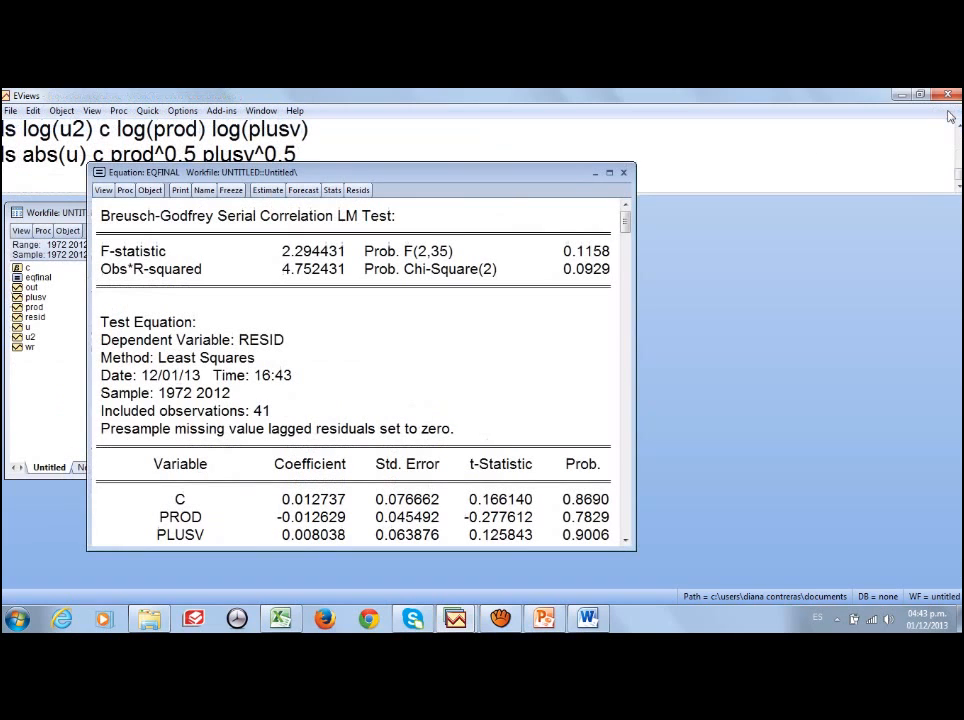
{"action": "left_click", "coordinate": [595, 173]}
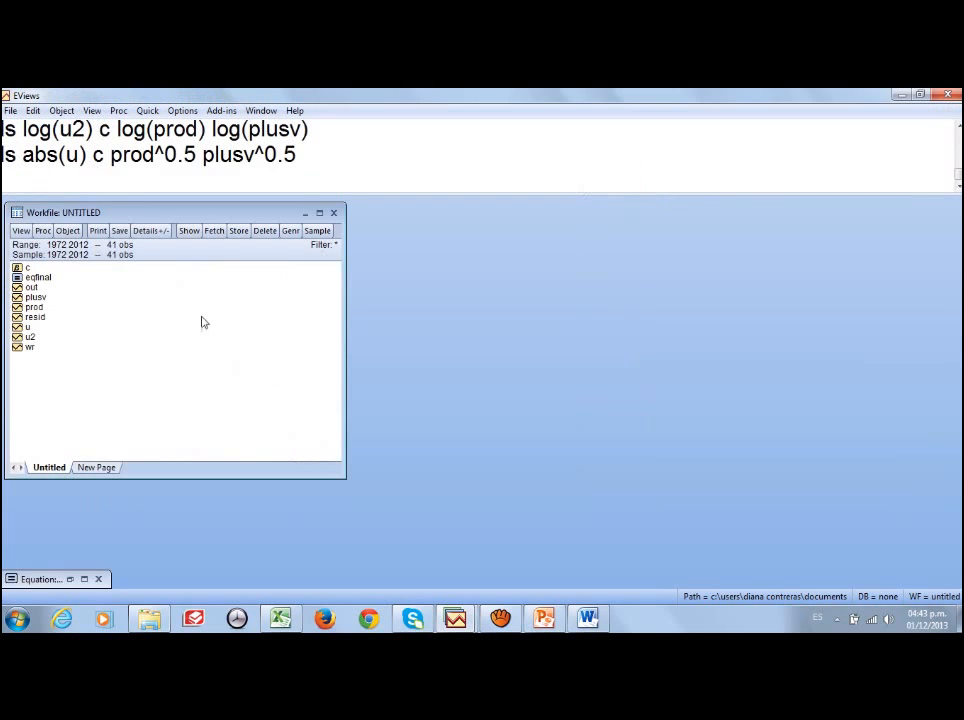
Step: Open the series wr and u2 together as a group, with wr first
{"action": "left_click", "coordinate": [34, 349]}
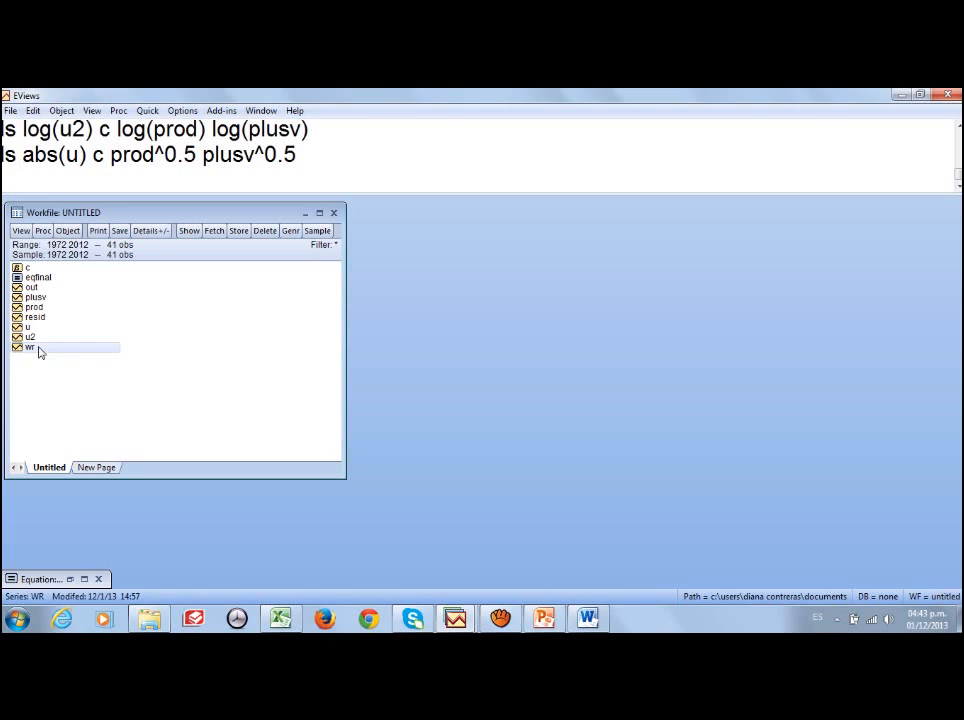
{"action": "left_click", "coordinate": [44, 340]}
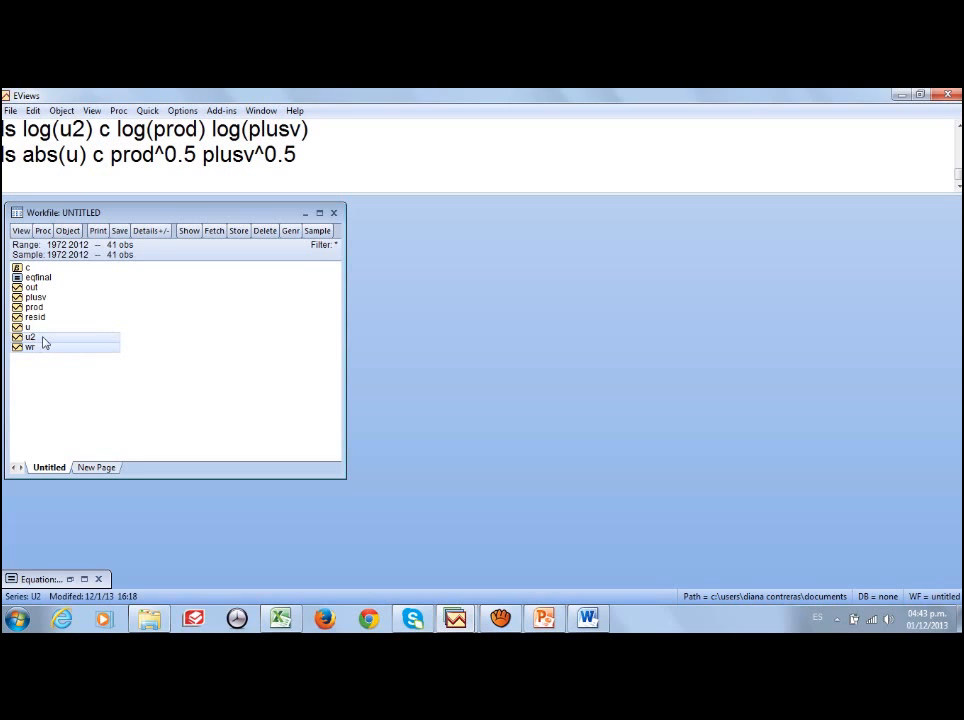
{"action": "right_click", "coordinate": [44, 343]}
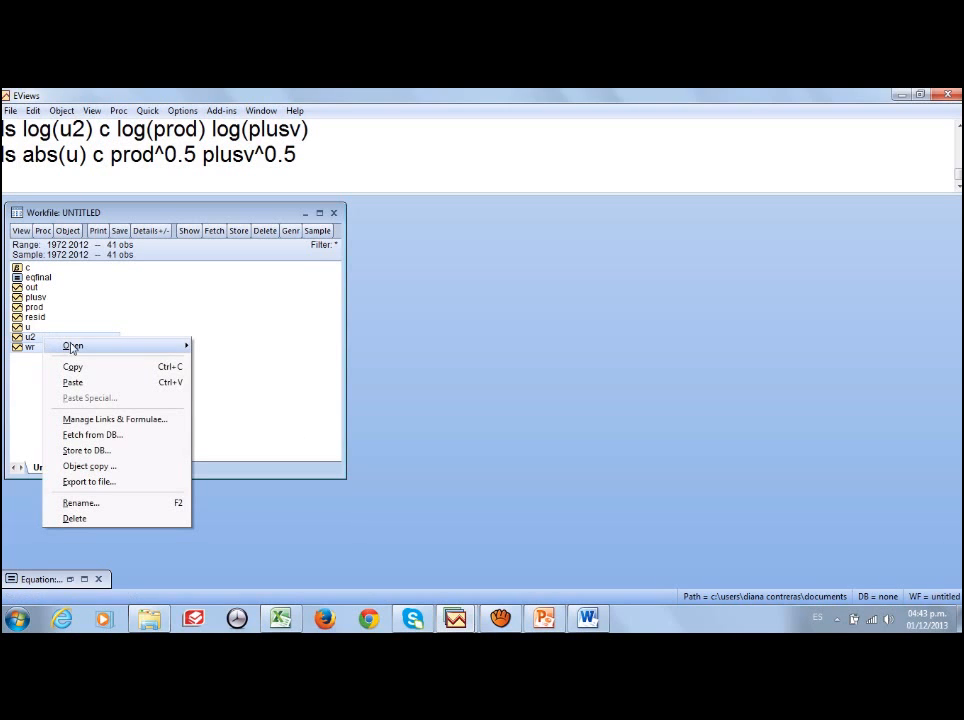
{"action": "mouse_move", "coordinate": [72, 347]}
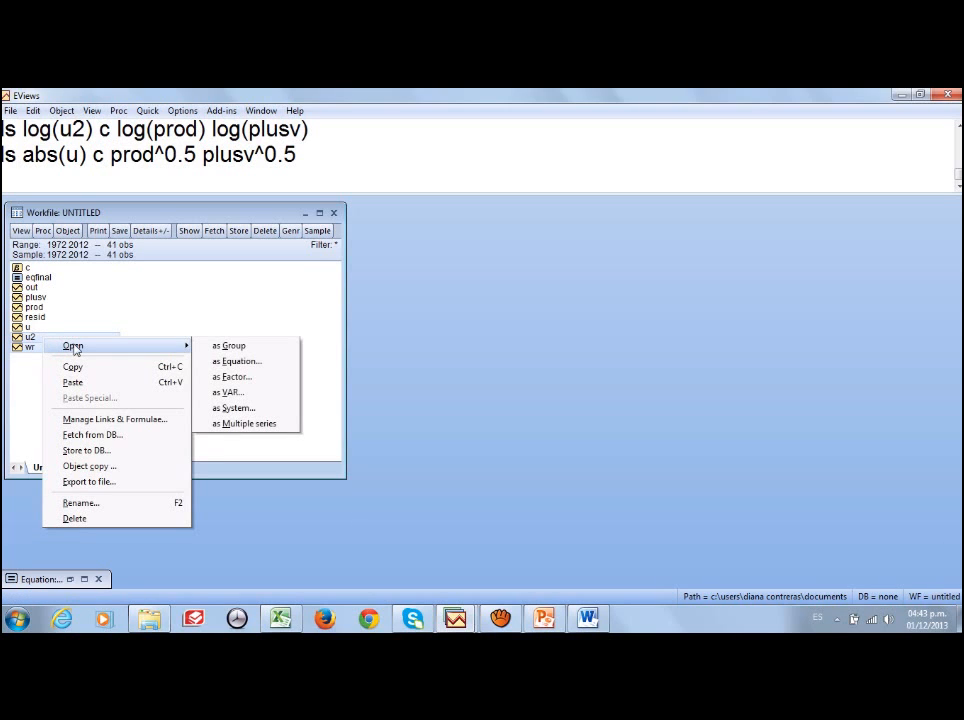
{"action": "left_click", "coordinate": [205, 348]}
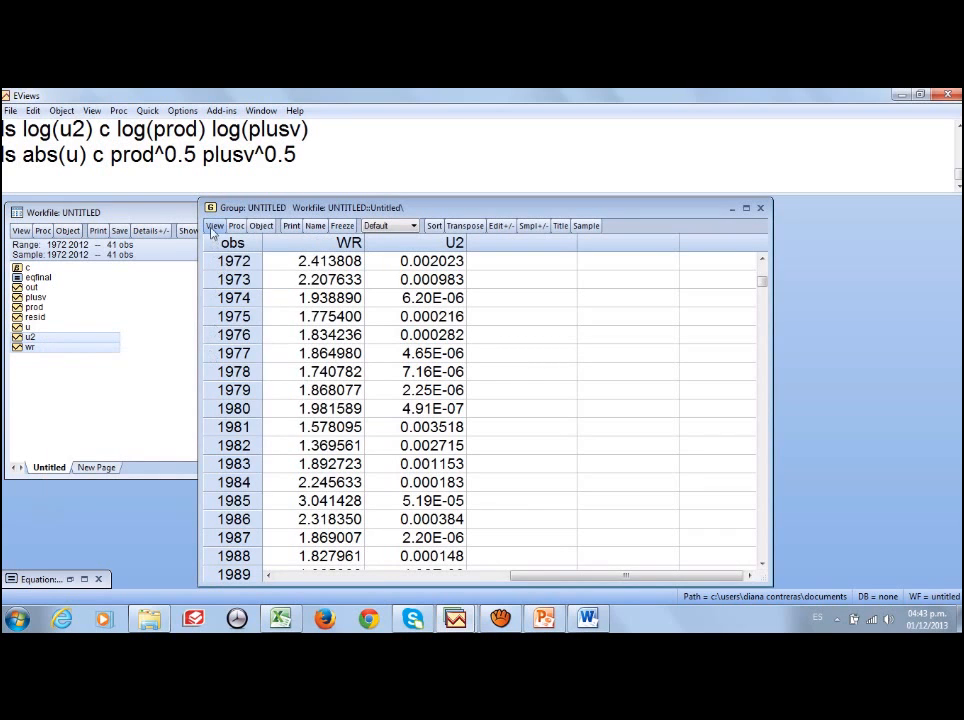
Step: Plot the WR and U2 group as a scatter graph to inspect it, then delete the untitled group
{"action": "left_click", "coordinate": [214, 225]}
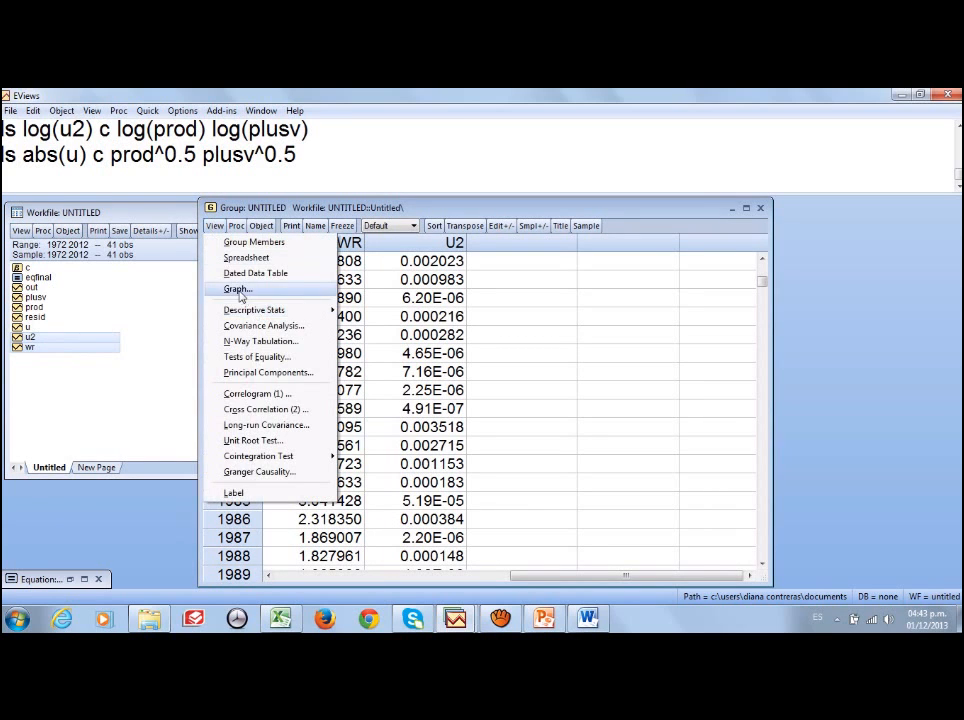
{"action": "left_click", "coordinate": [238, 288]}
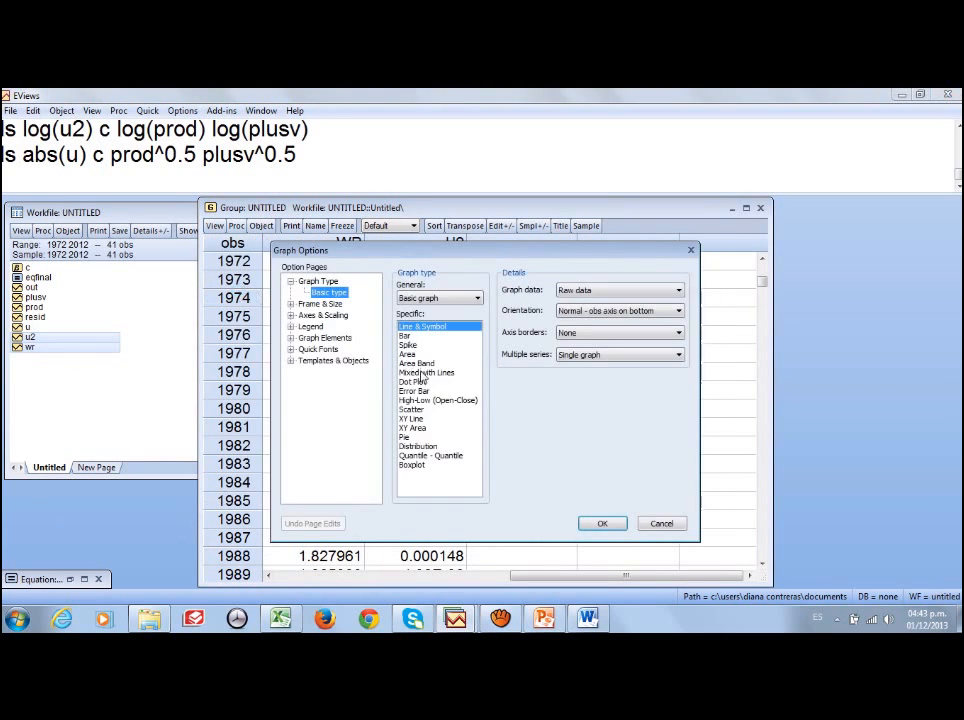
{"action": "left_click", "coordinate": [420, 410]}
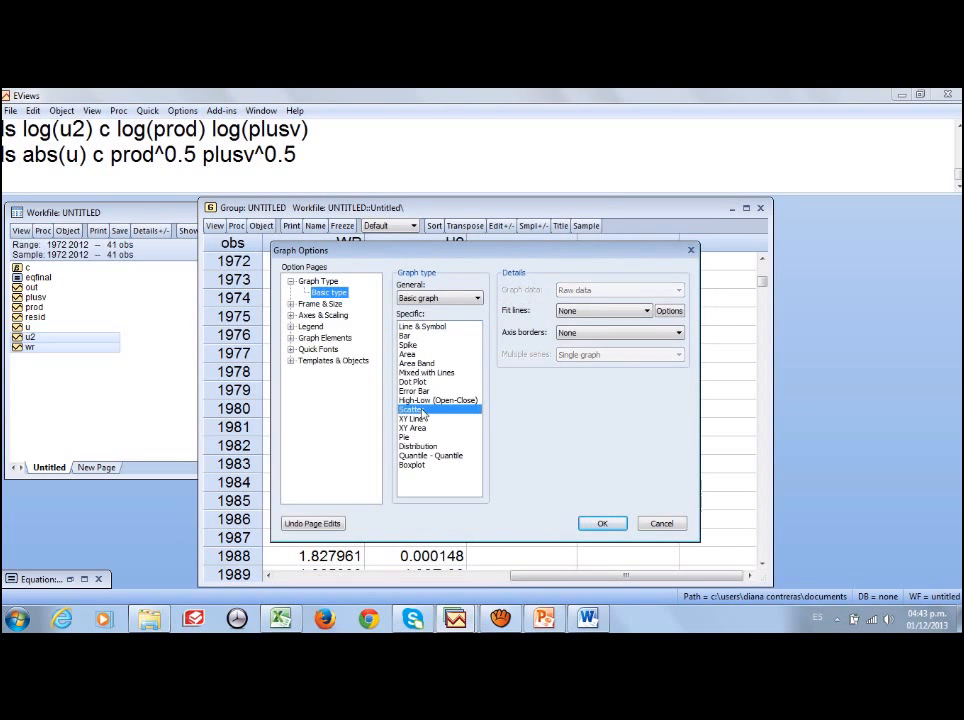
{"action": "left_click", "coordinate": [603, 523]}
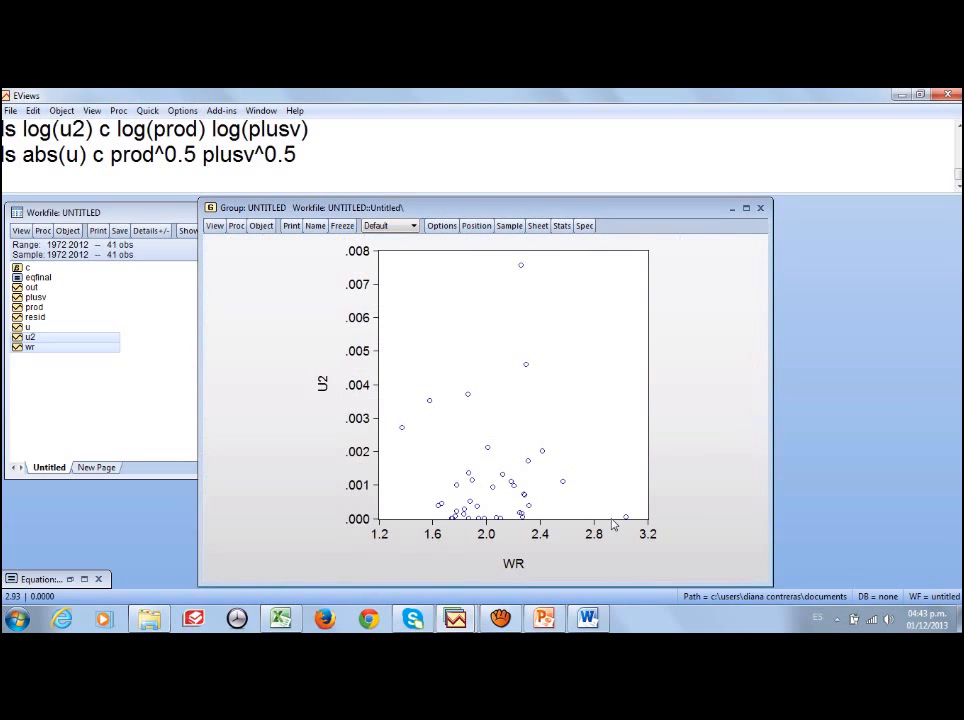
{"action": "mouse_move", "coordinate": [507, 459]}
{"action": "left_click", "coordinate": [760, 208]}
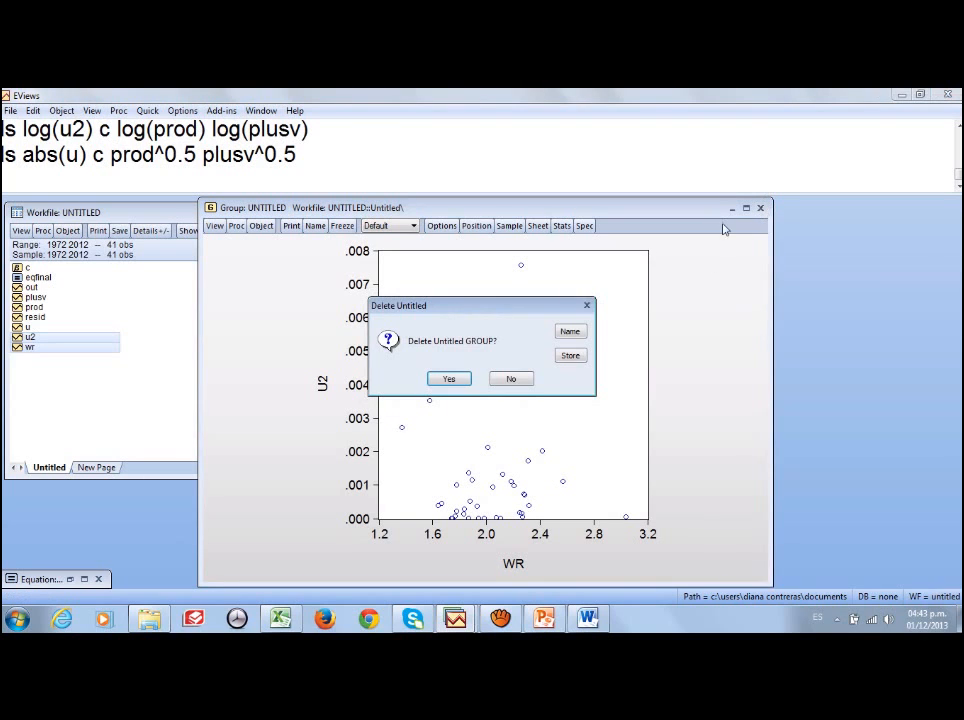
{"action": "left_click", "coordinate": [450, 379]}
Step: Open the series prod and u2 together as a group, with prod first
{"action": "left_click", "coordinate": [150, 377]}
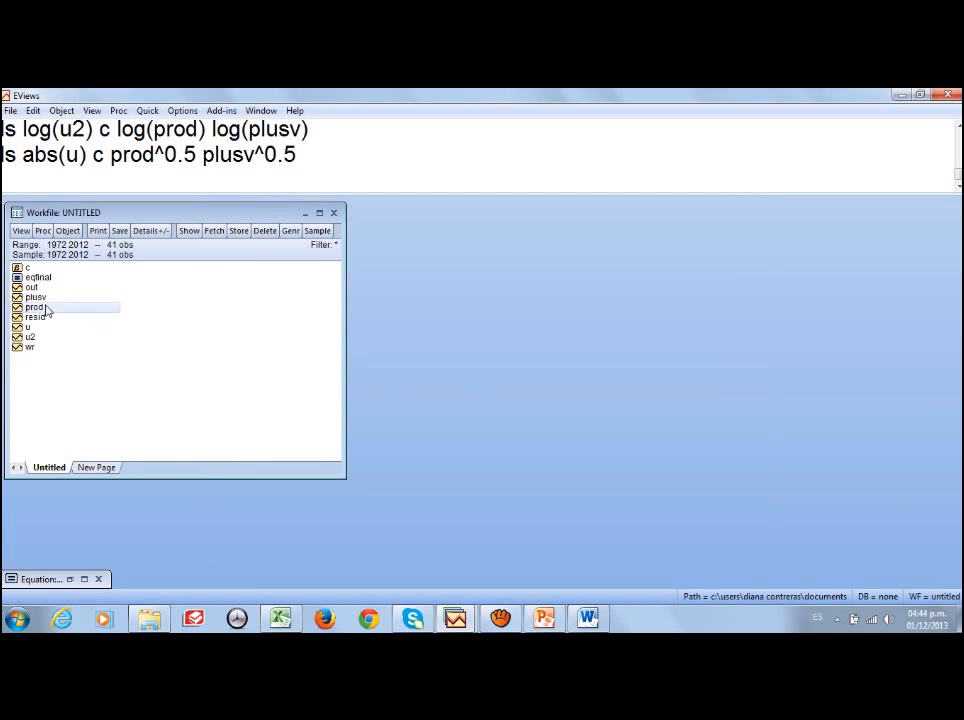
{"action": "left_click", "coordinate": [33, 338]}
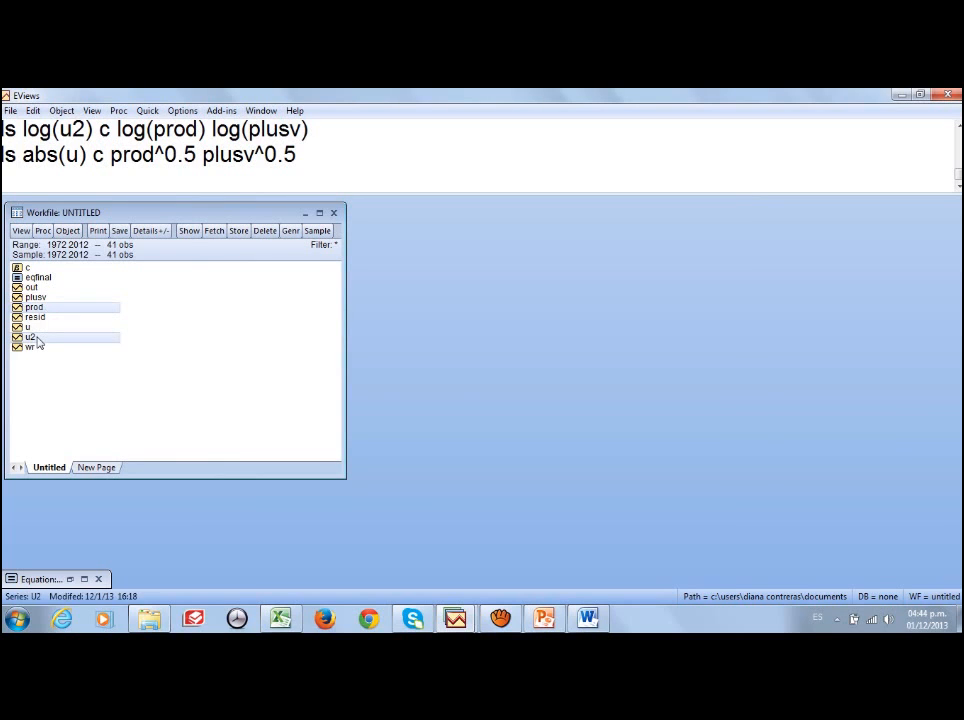
{"action": "right_click", "coordinate": [36, 340]}
{"action": "mouse_move", "coordinate": [101, 349]}
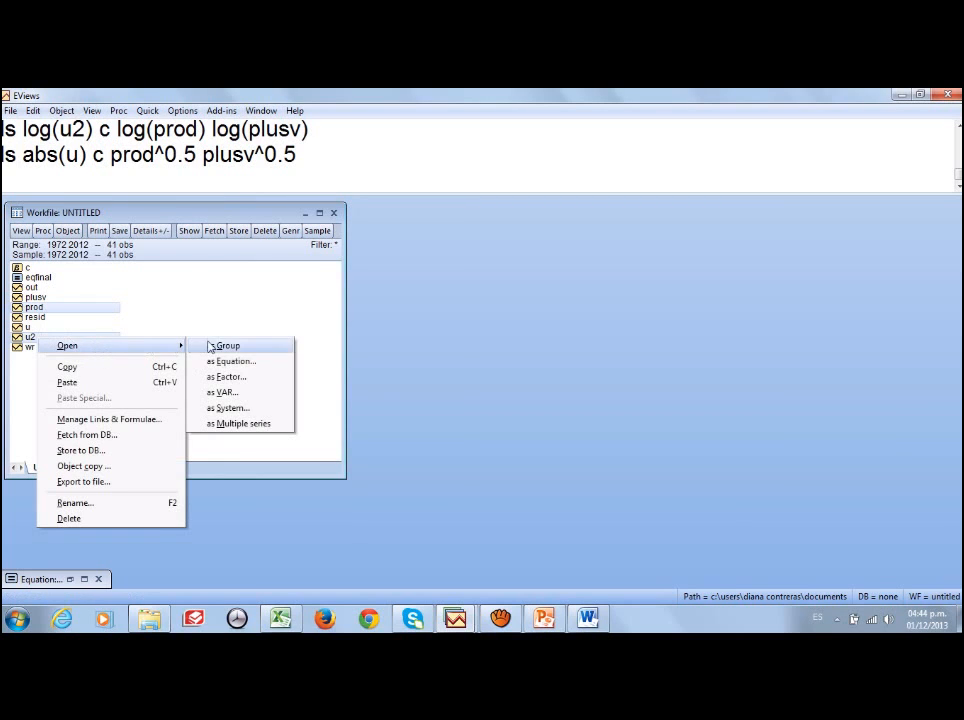
{"action": "left_click", "coordinate": [216, 348]}
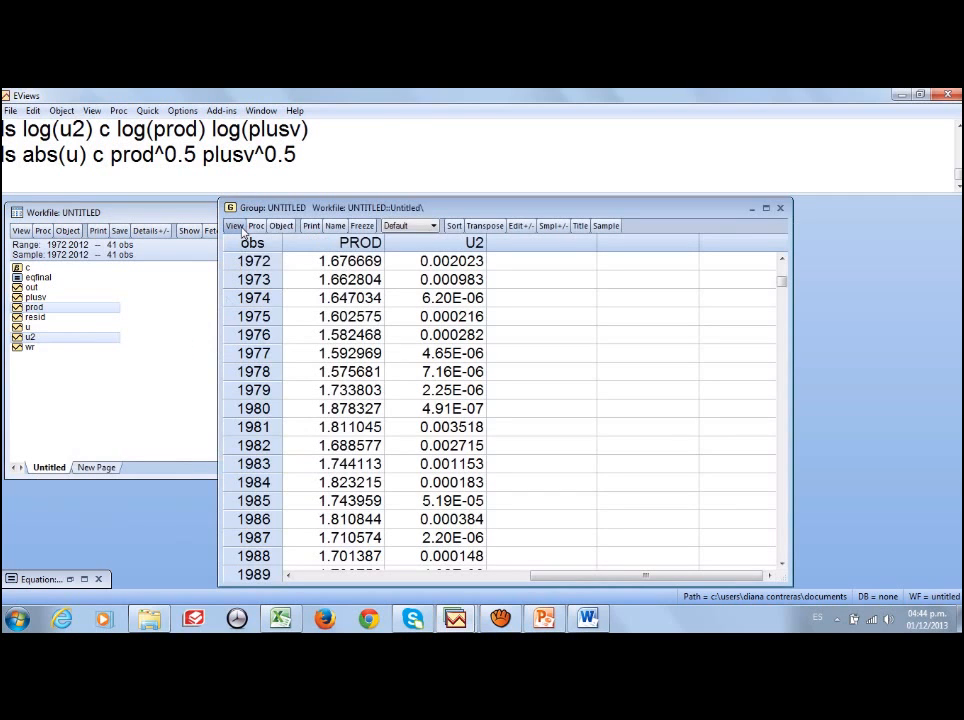
Step: Plot the PROD and U2 group as a scatter graph, then minimize the group window
{"action": "left_click", "coordinate": [233, 225]}
{"action": "left_click", "coordinate": [279, 291]}
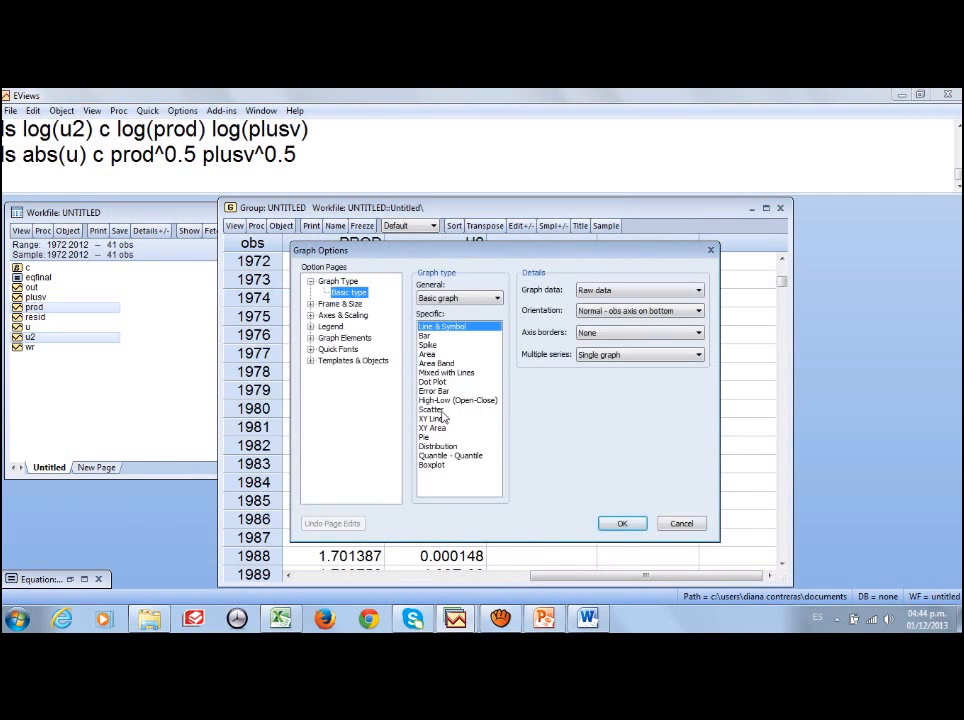
{"action": "left_click", "coordinate": [452, 409]}
{"action": "left_click", "coordinate": [621, 524]}
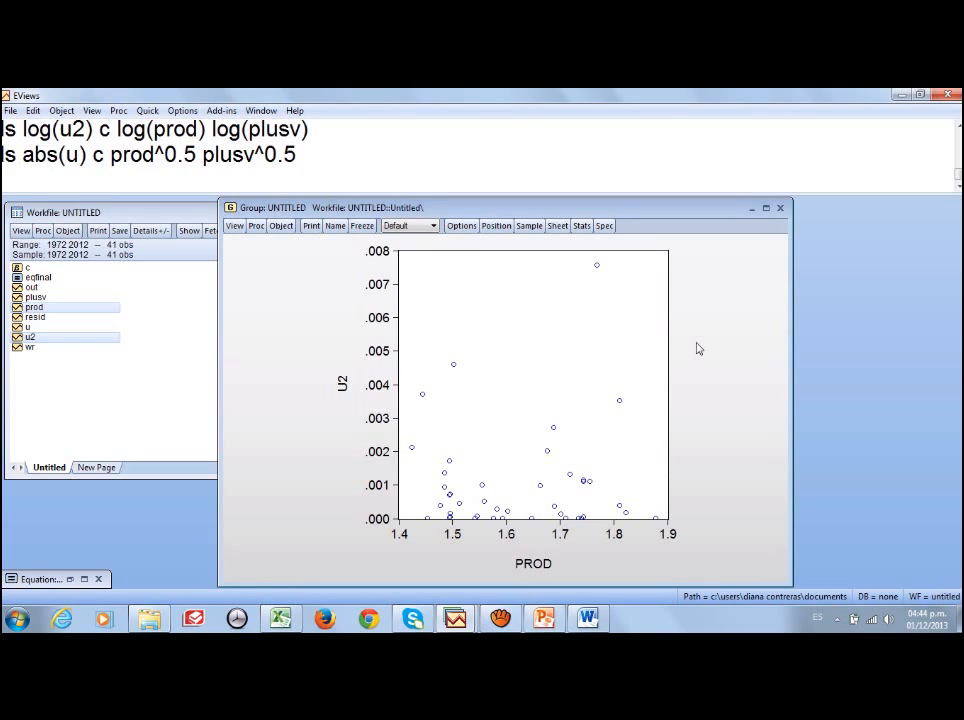
{"action": "left_click", "coordinate": [750, 211]}
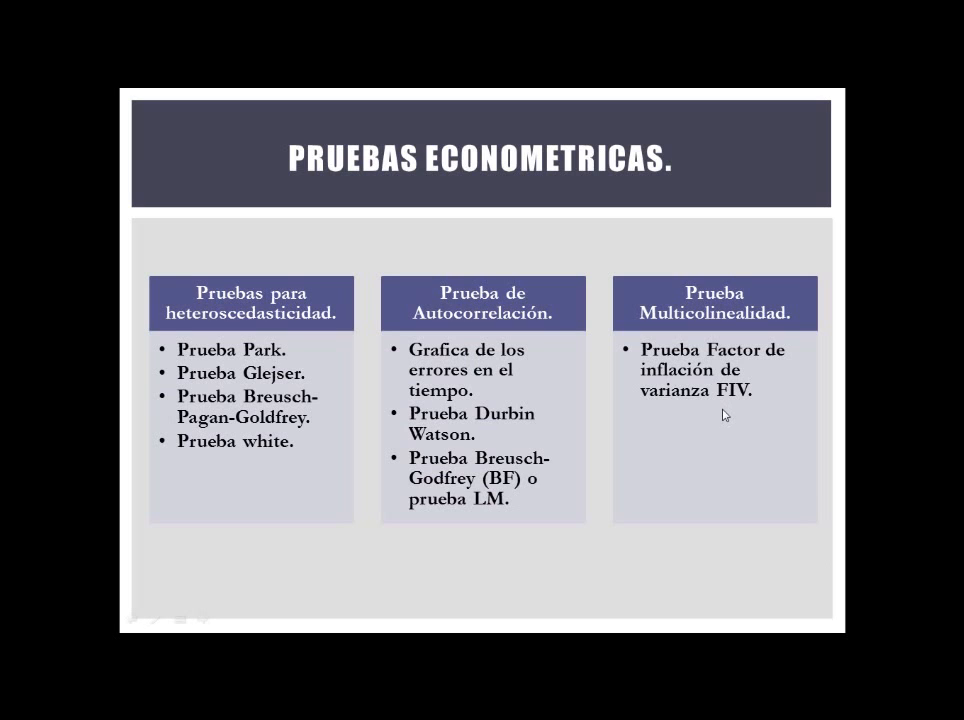
Step: Leave the slide show, switch to EViews and display the Variance Inflation Factors of equation EQFINAL to test for multicollinearity
{"action": "key", "text": "Escape"}
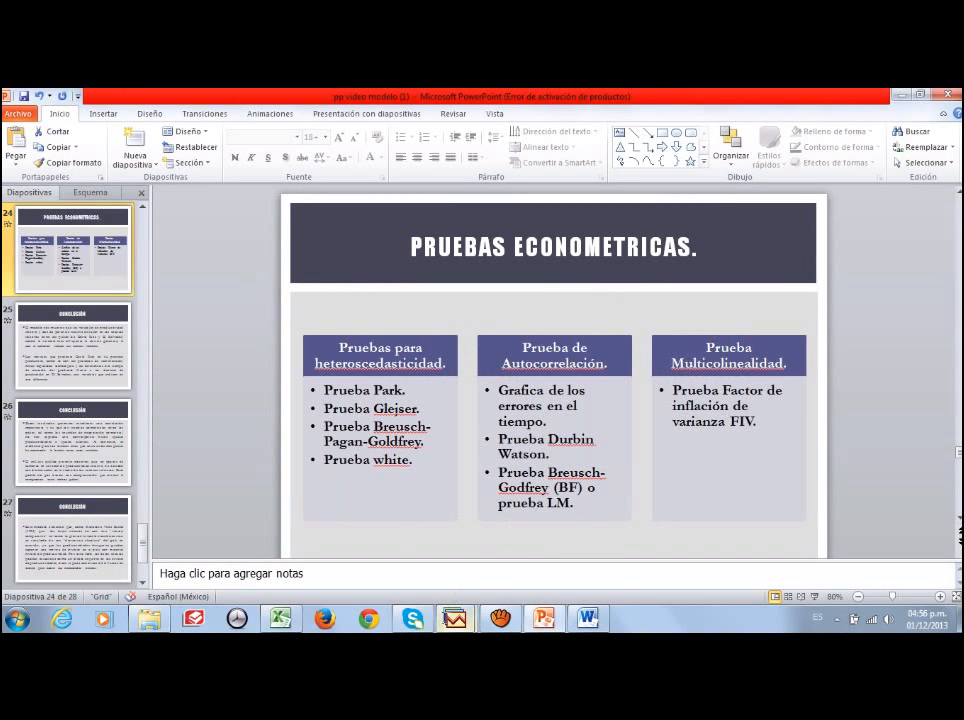
{"action": "mouse_move", "coordinate": [447, 621]}
{"action": "left_click", "coordinate": [524, 578]}
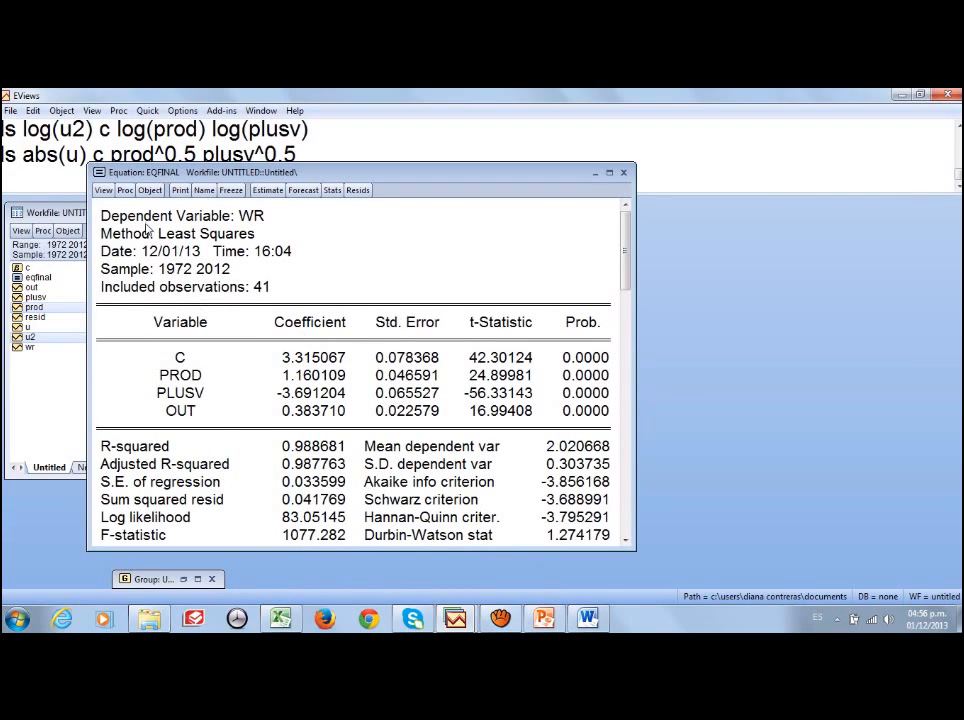
{"action": "left_click", "coordinate": [104, 190]}
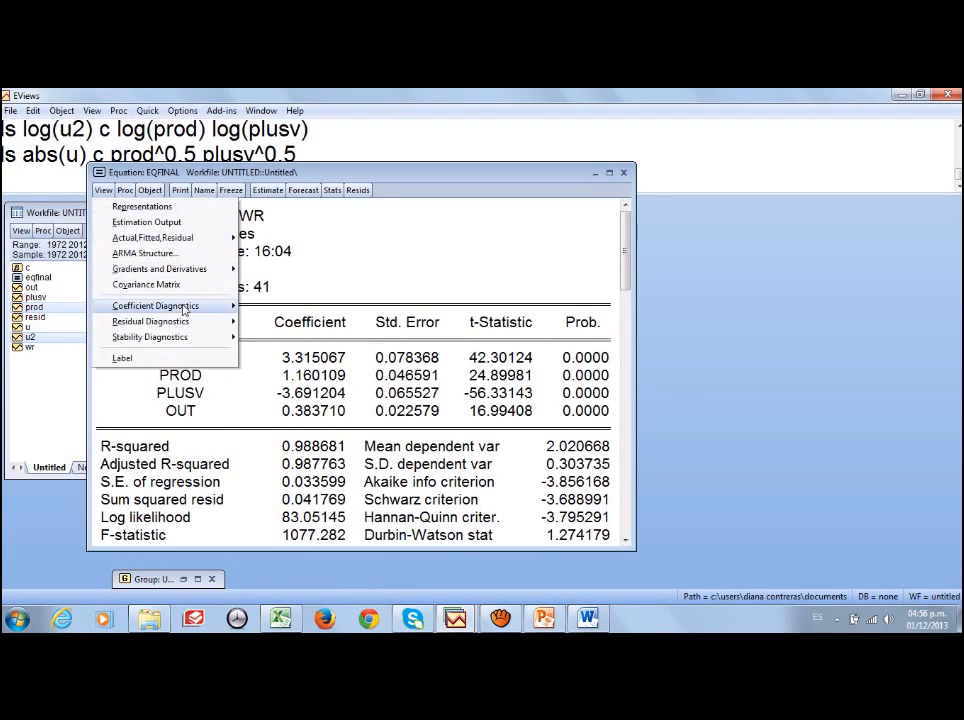
{"action": "mouse_move", "coordinate": [184, 311]}
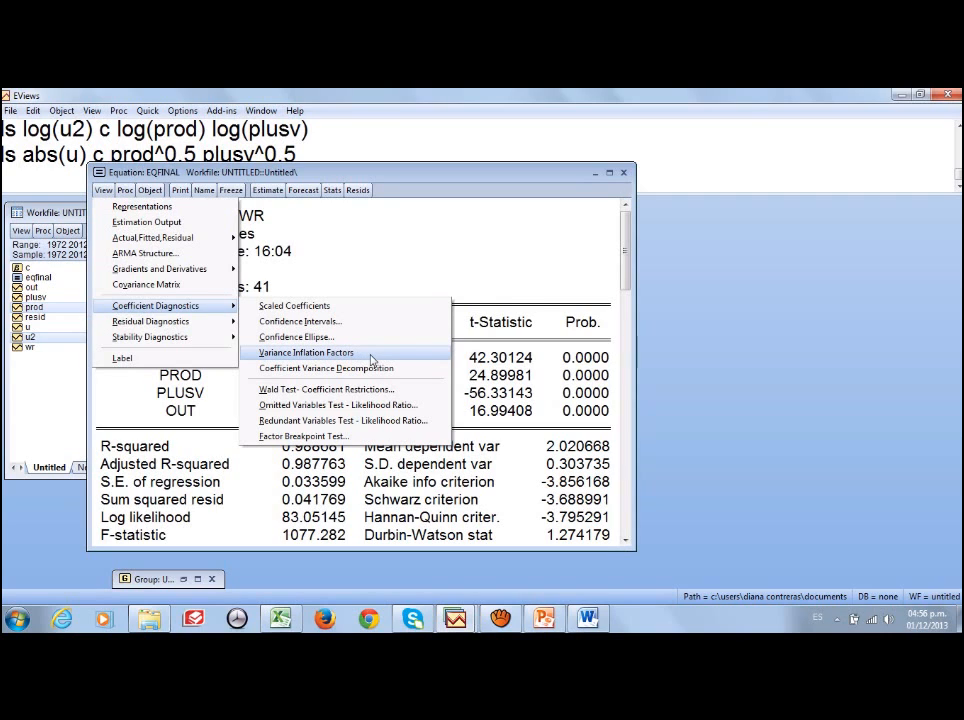
{"action": "left_click", "coordinate": [372, 359]}
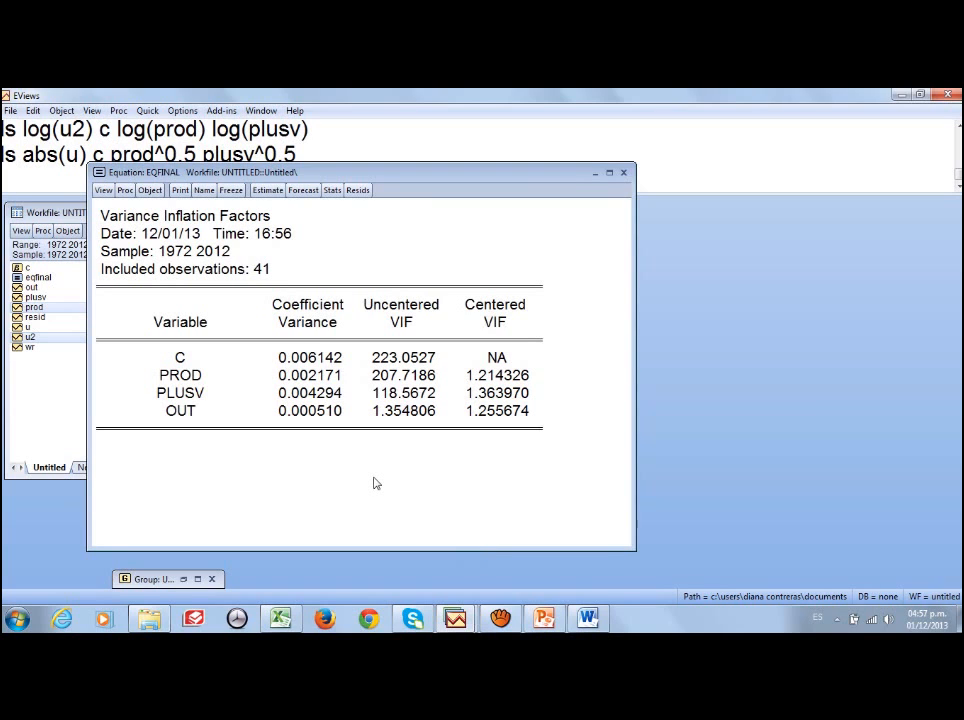
Step: Return equation EQFINAL to its estimation output and maximize the equation window
{"action": "left_click", "coordinate": [104, 190]}
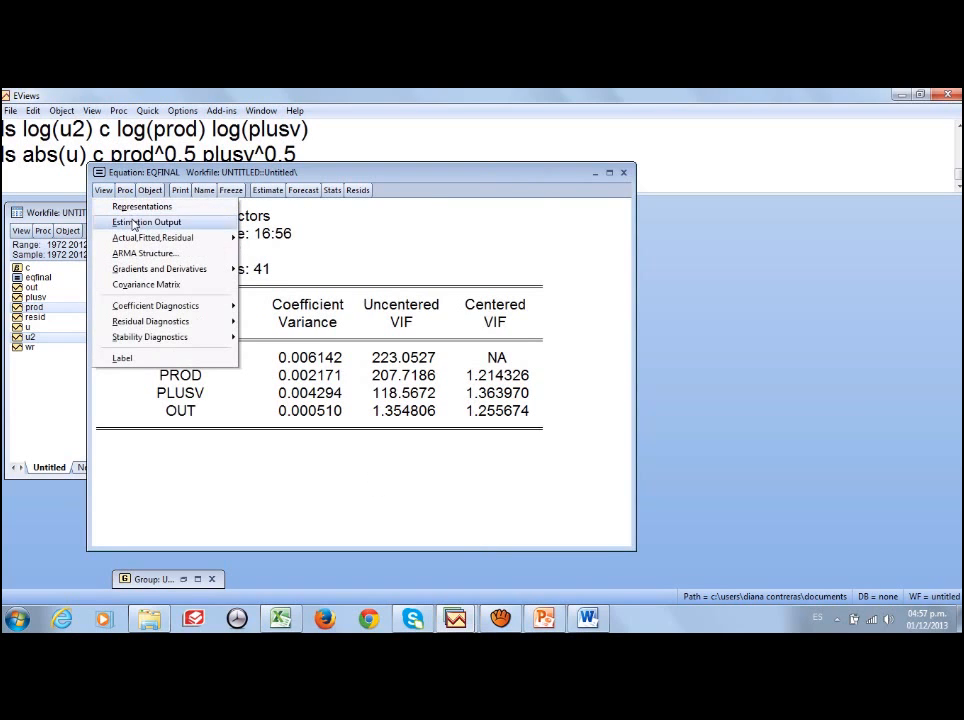
{"action": "left_click", "coordinate": [145, 221]}
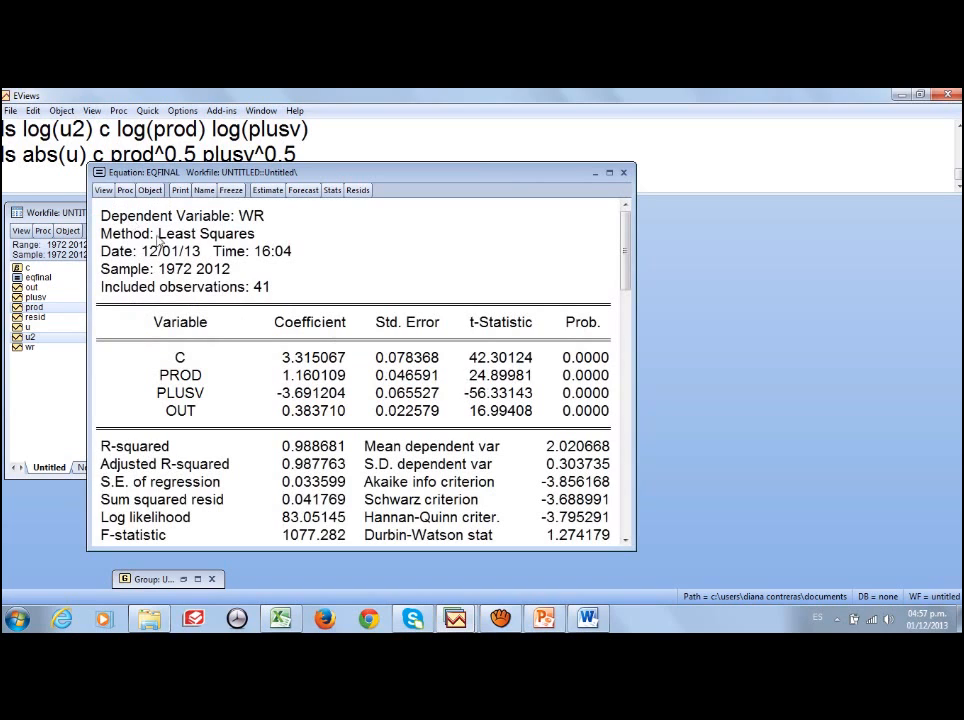
{"action": "left_click", "coordinate": [610, 174]}
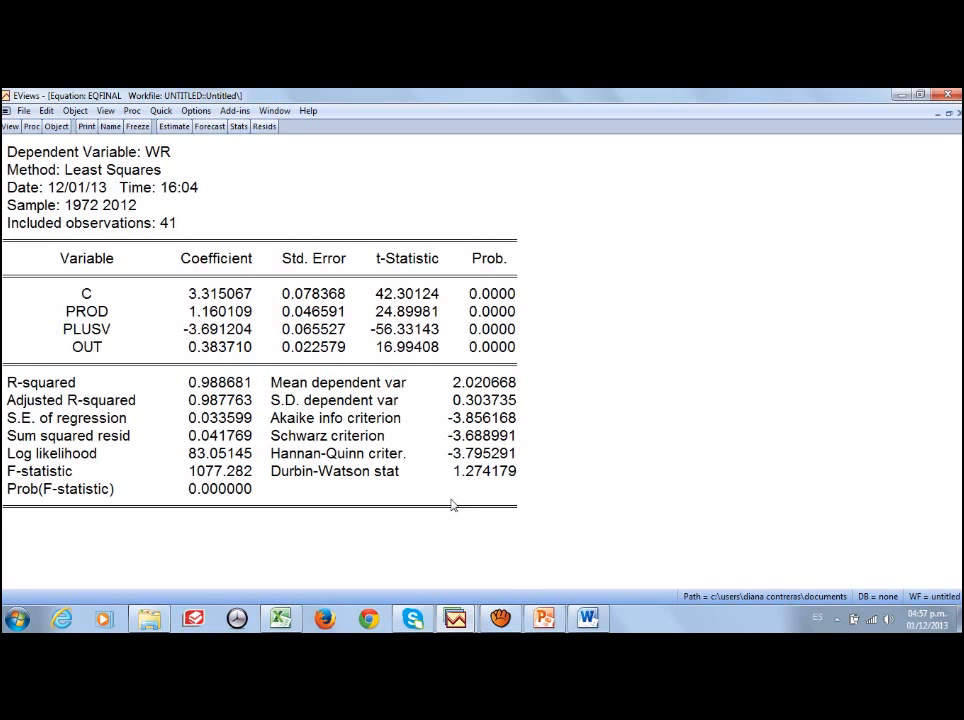
Step: Switch to PowerPoint and start the slide show from slide 25, the first "Conclusión" slide
{"action": "left_click", "coordinate": [541, 616]}
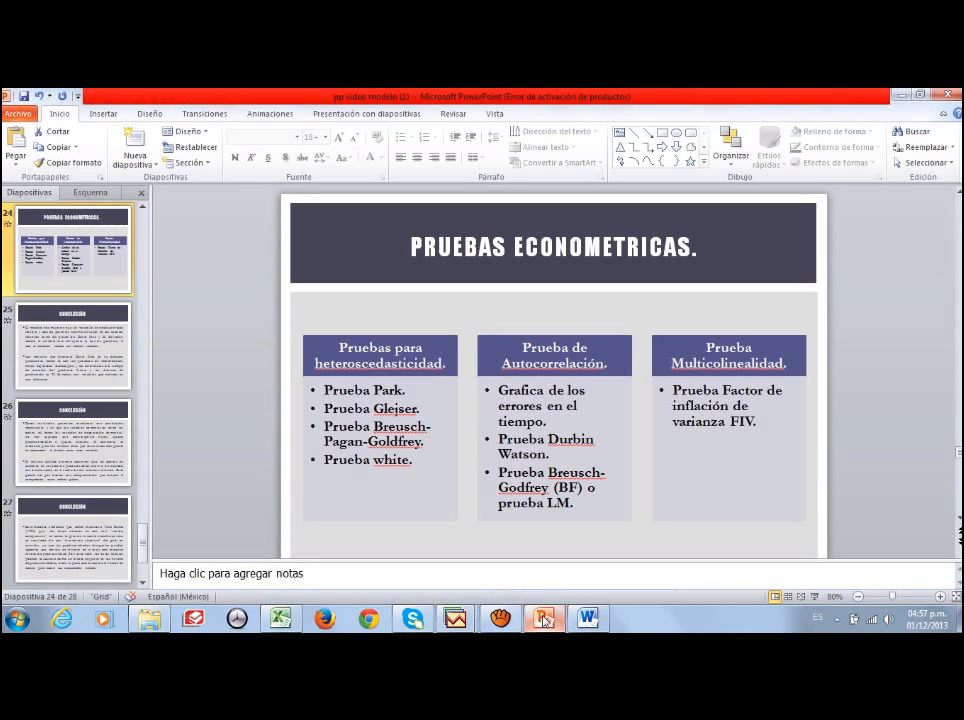
{"action": "left_click", "coordinate": [104, 366]}
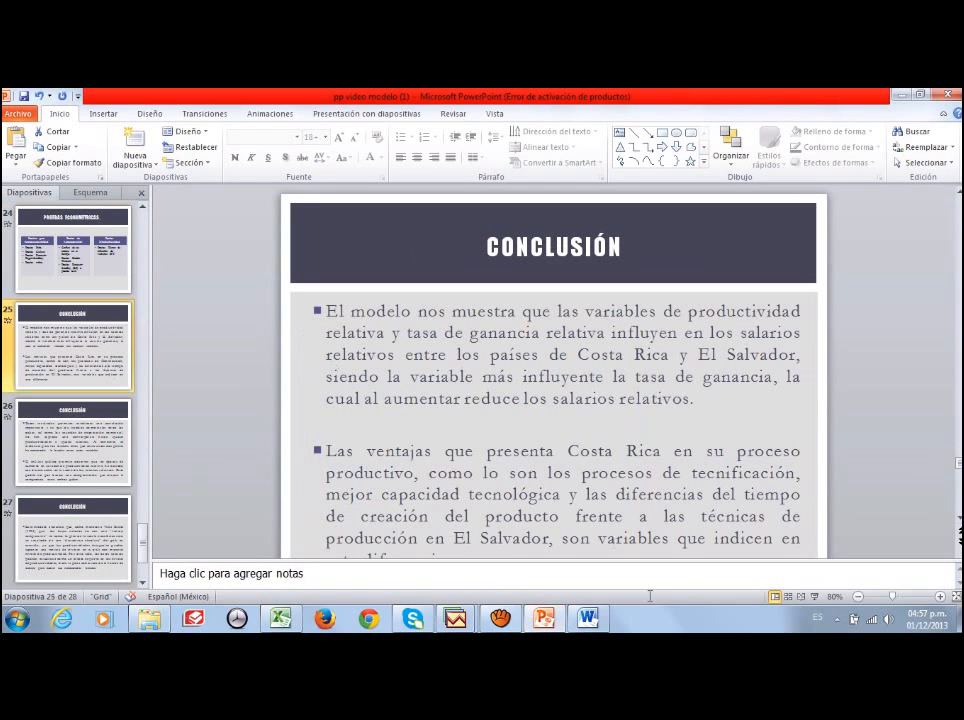
{"action": "left_click", "coordinate": [815, 596]}
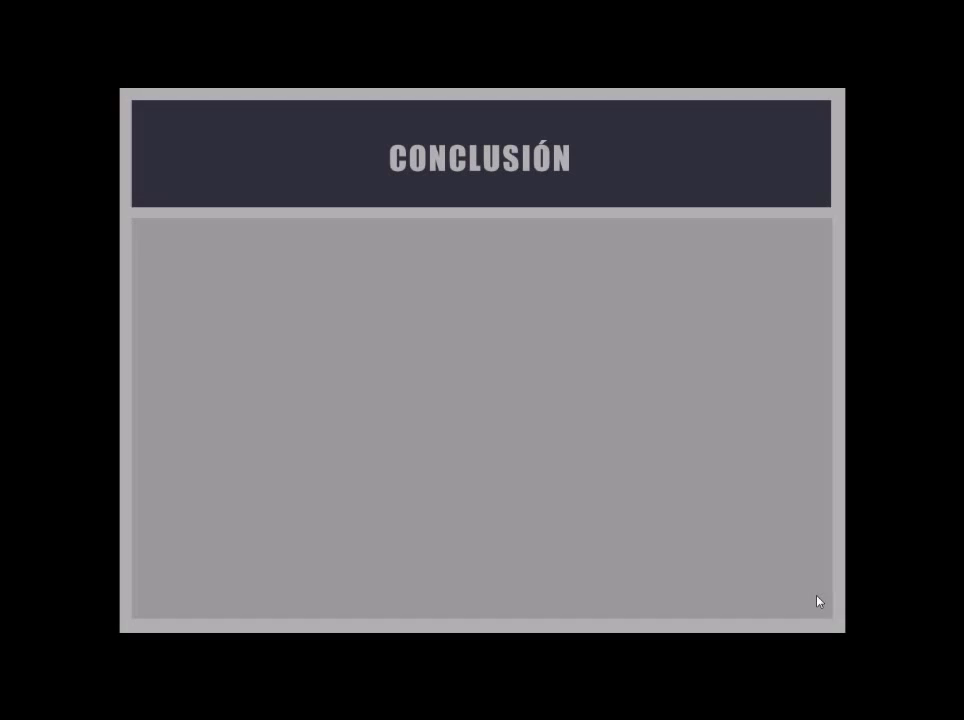